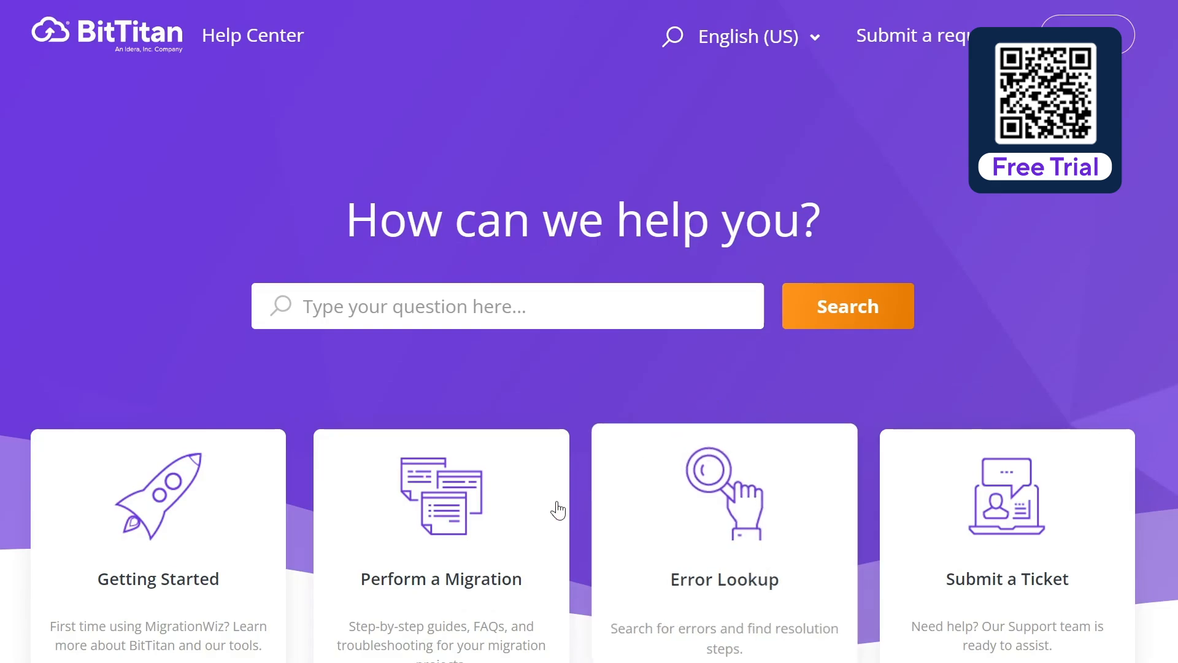
Open the Google Sites to SharePoint Sites Migration Guide from the Perform a Migration category
{"action": "left_click", "coordinate": [475, 503]}
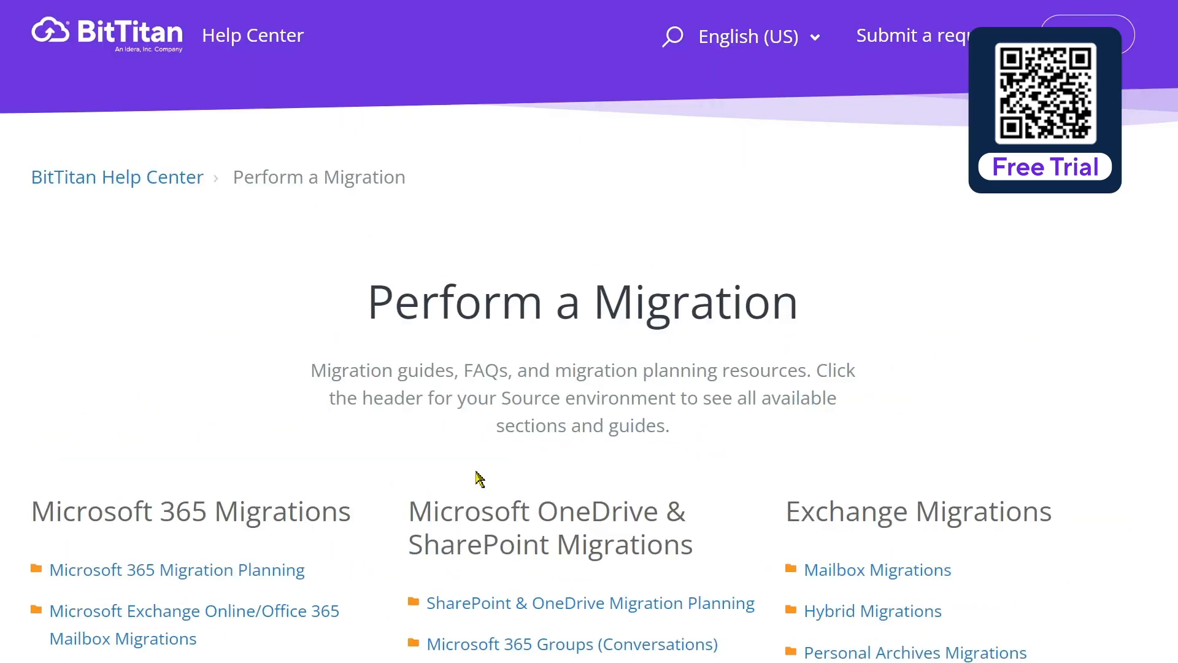
{"action": "scroll", "coordinate": [481, 476], "scroll_direction": "down", "scroll_amount": 5}
{"action": "scroll", "coordinate": [645, 469], "scroll_direction": "down", "scroll_amount": 3}
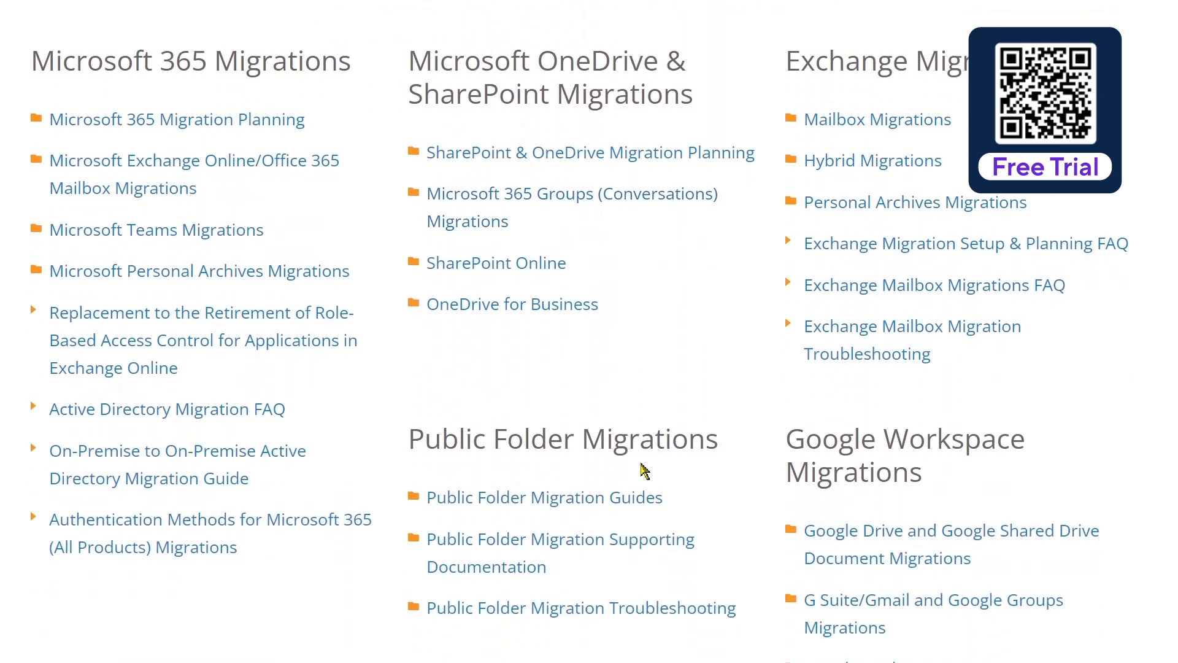
{"action": "scroll", "coordinate": [710, 442], "scroll_direction": "down", "scroll_amount": 3}
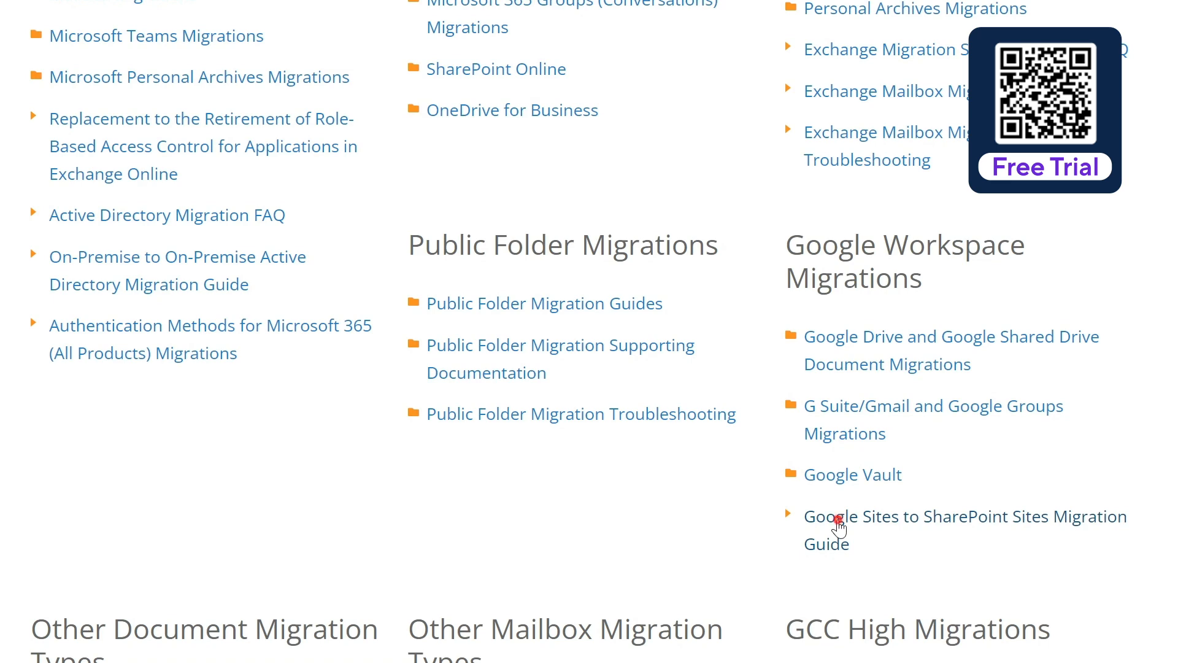
{"action": "left_click", "coordinate": [838, 522]}
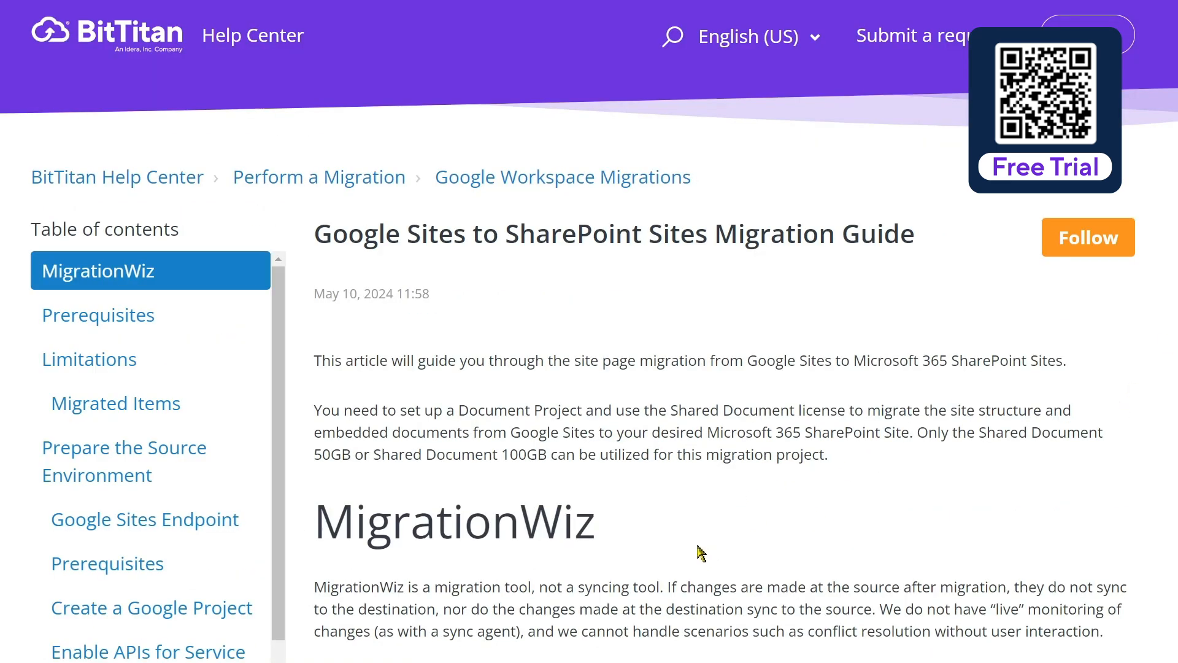
{"action": "scroll", "coordinate": [707, 533], "scroll_direction": "down", "scroll_amount": 3}
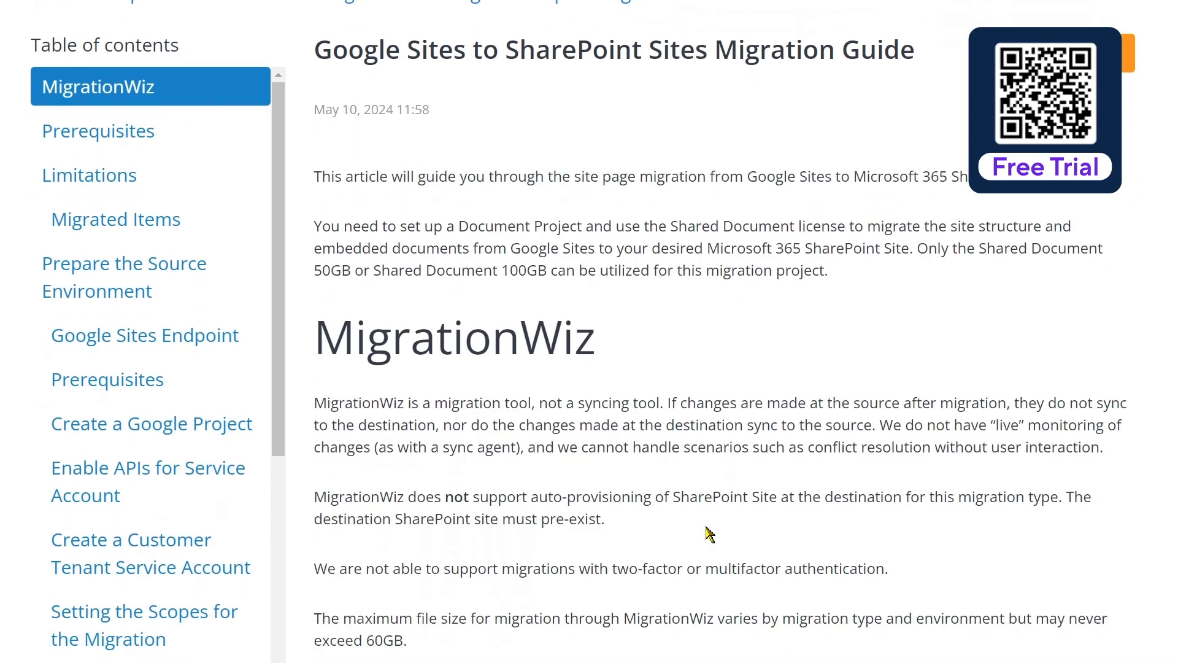
{"action": "scroll", "coordinate": [709, 534], "scroll_direction": "down", "scroll_amount": 5}
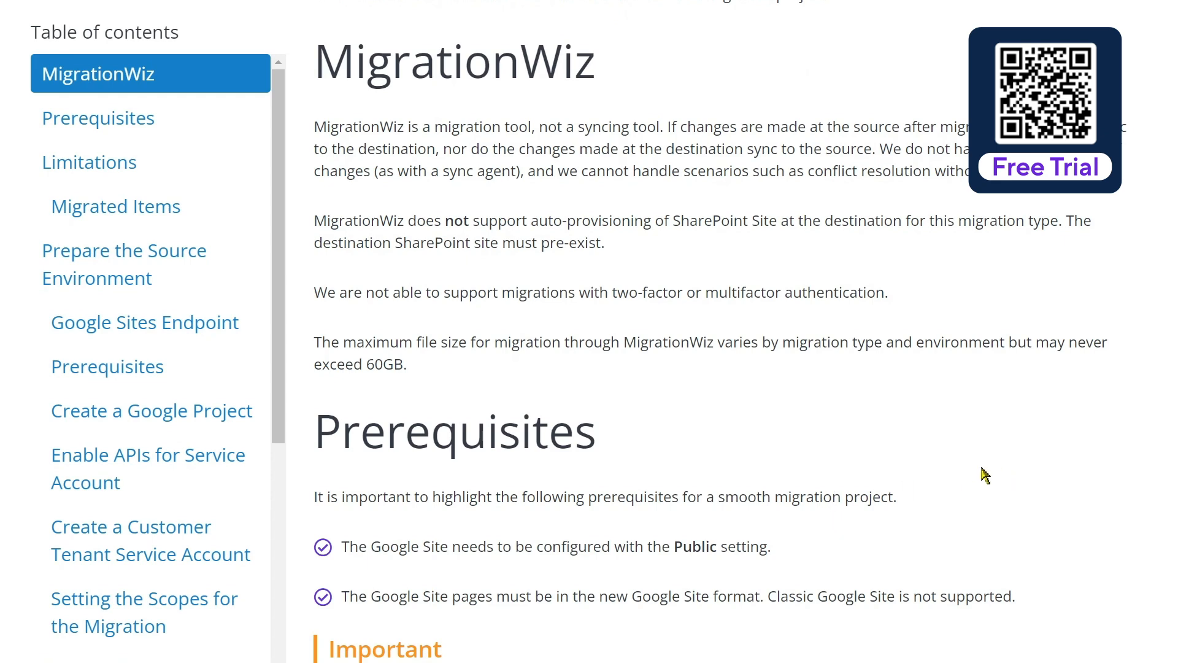
{"action": "scroll", "coordinate": [981, 473], "scroll_direction": "down", "scroll_amount": 2}
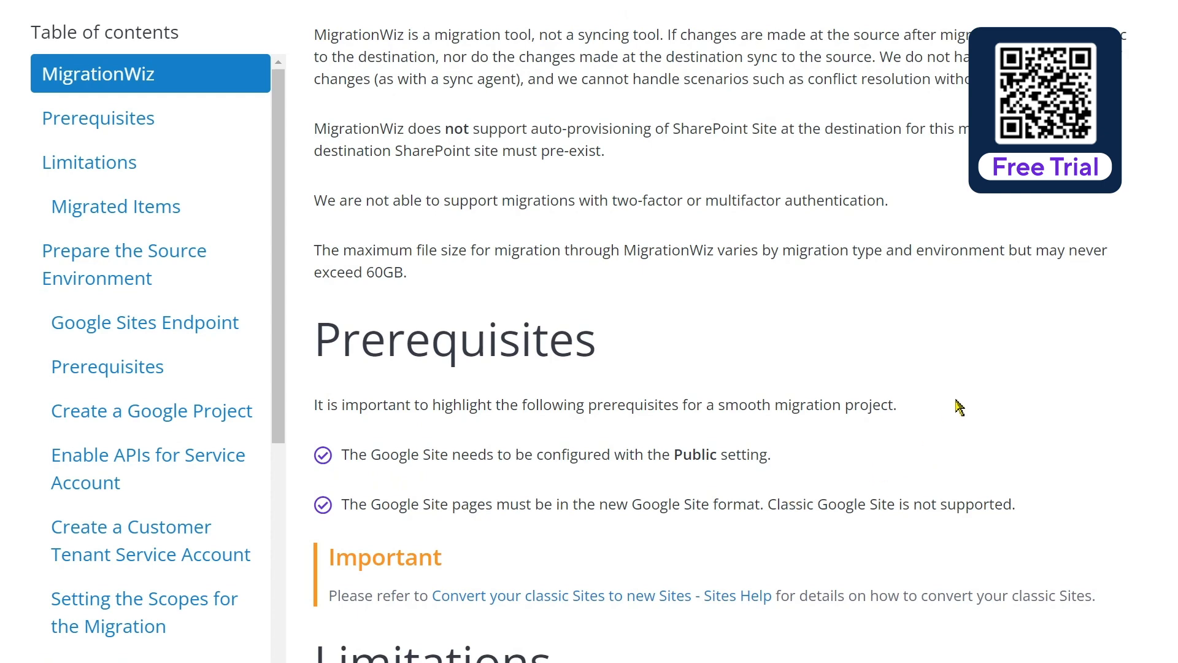
{"action": "scroll", "coordinate": [933, 405], "scroll_direction": "down", "scroll_amount": 2}
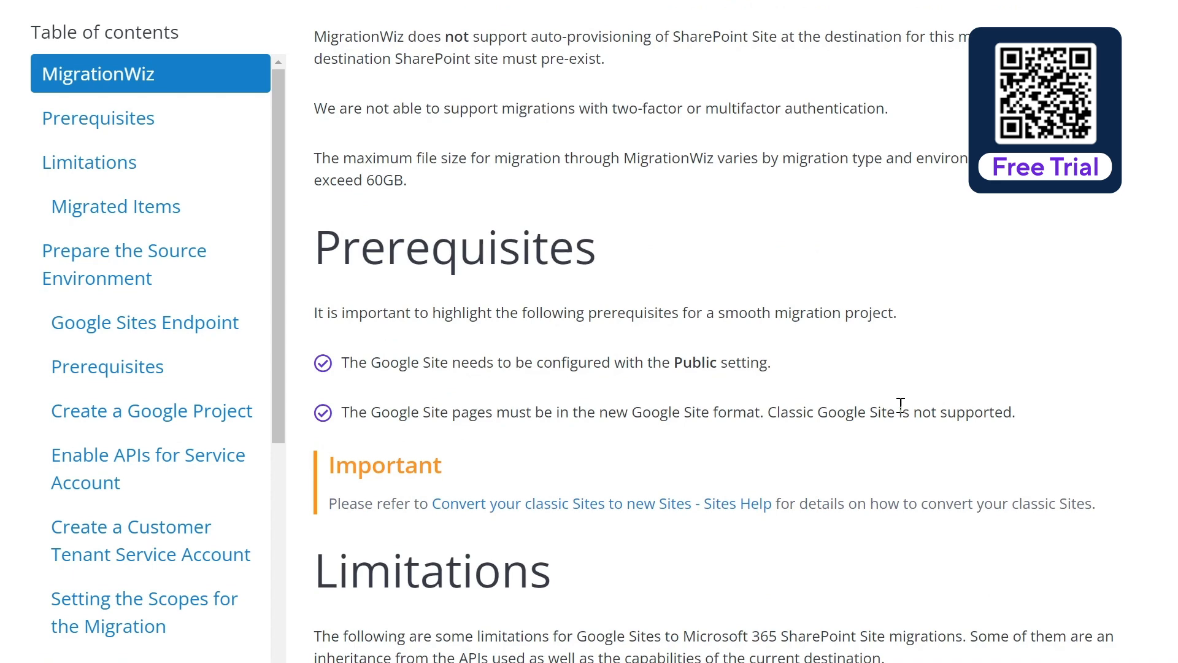
{"action": "scroll", "coordinate": [900, 405], "scroll_direction": "down", "scroll_amount": 2}
{"action": "scroll", "coordinate": [900, 405], "scroll_direction": "down", "scroll_amount": 3}
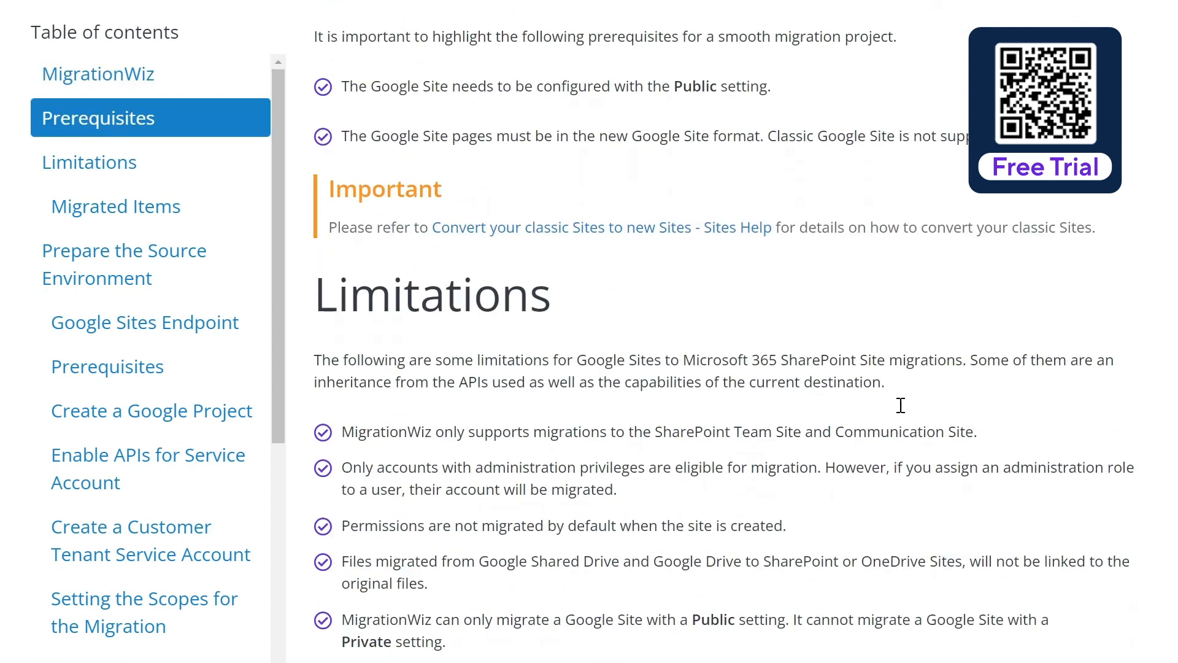
{"action": "scroll", "coordinate": [900, 405], "scroll_direction": "down", "scroll_amount": 2}
{"action": "scroll", "coordinate": [900, 405], "scroll_direction": "down", "scroll_amount": 2}
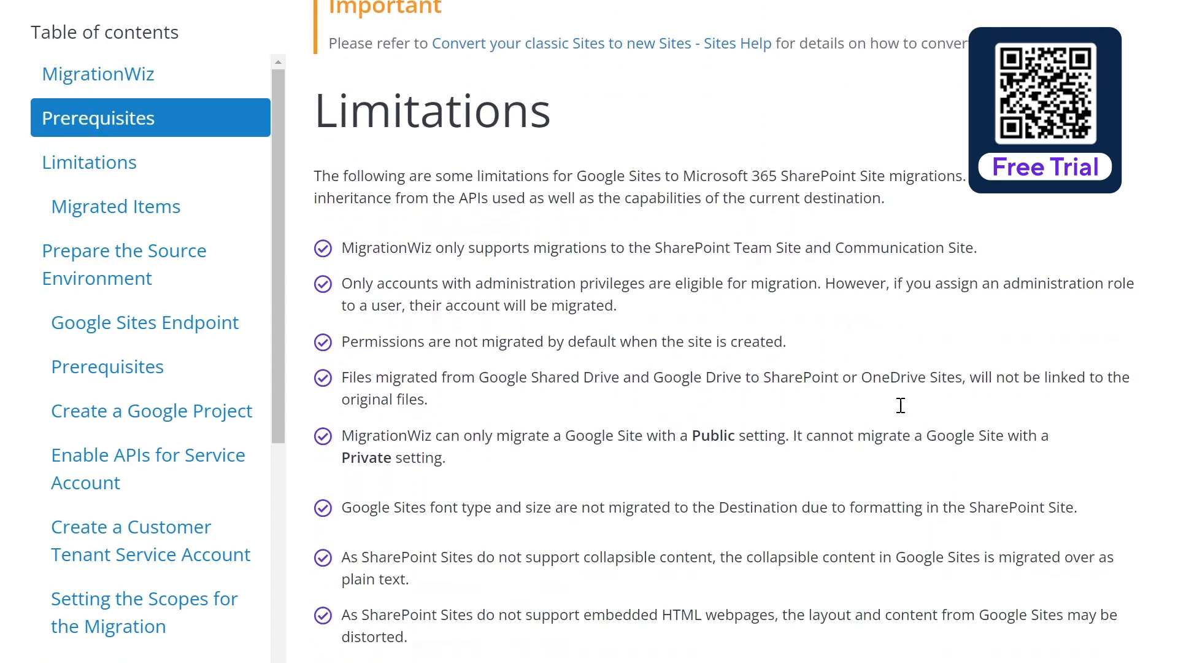
{"action": "scroll", "coordinate": [900, 405], "scroll_direction": "down", "scroll_amount": 4}
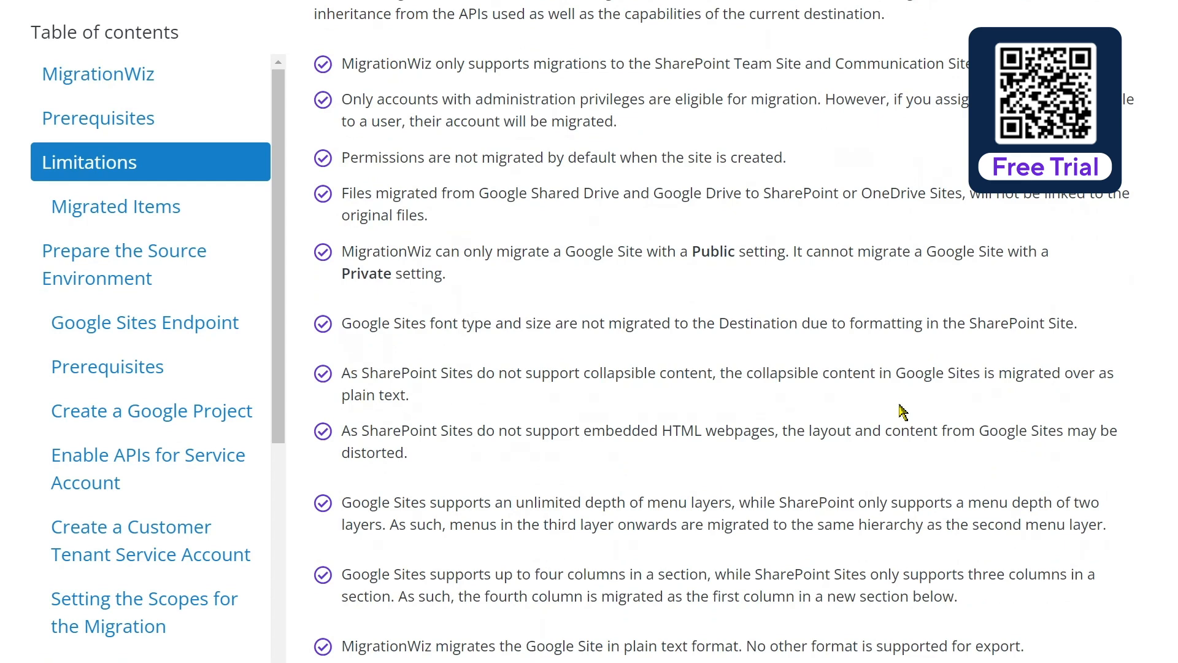
{"action": "scroll", "coordinate": [900, 411], "scroll_direction": "down", "scroll_amount": 7}
{"action": "scroll", "coordinate": [900, 412], "scroll_direction": "down", "scroll_amount": 6}
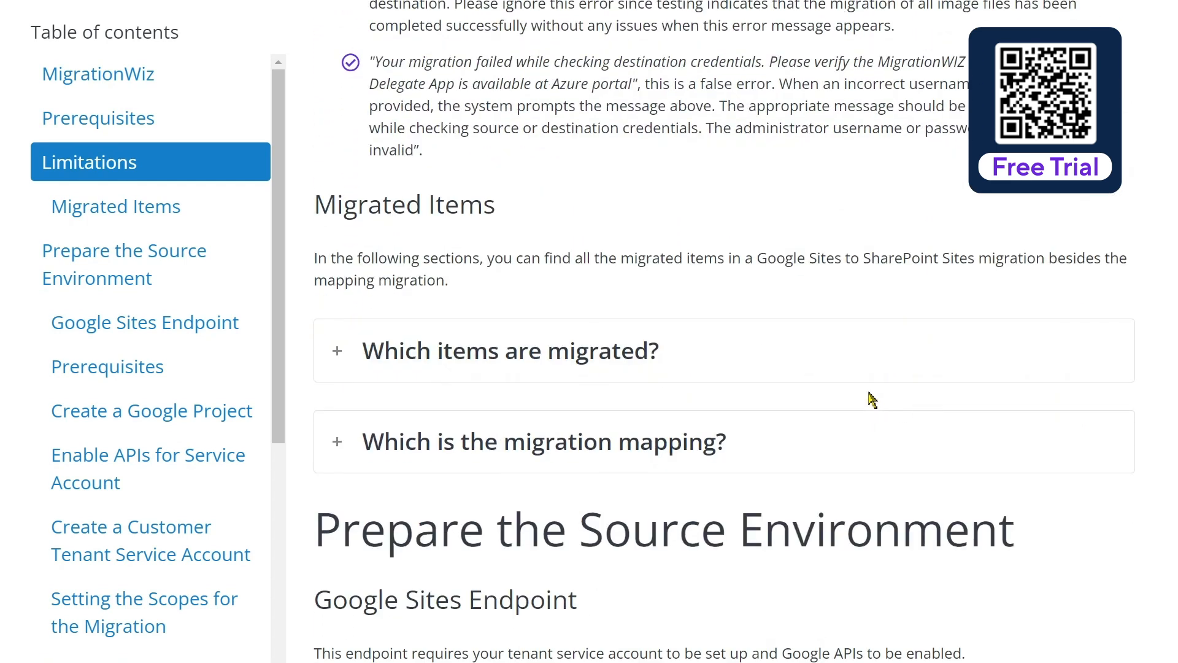
{"action": "scroll", "coordinate": [872, 400], "scroll_direction": "down", "scroll_amount": 2}
Expand 'Which items are migrated?' and read down through Prepare the Source Environment
{"action": "left_click", "coordinate": [343, 261]}
{"action": "scroll", "coordinate": [463, 284], "scroll_direction": "down", "scroll_amount": 3}
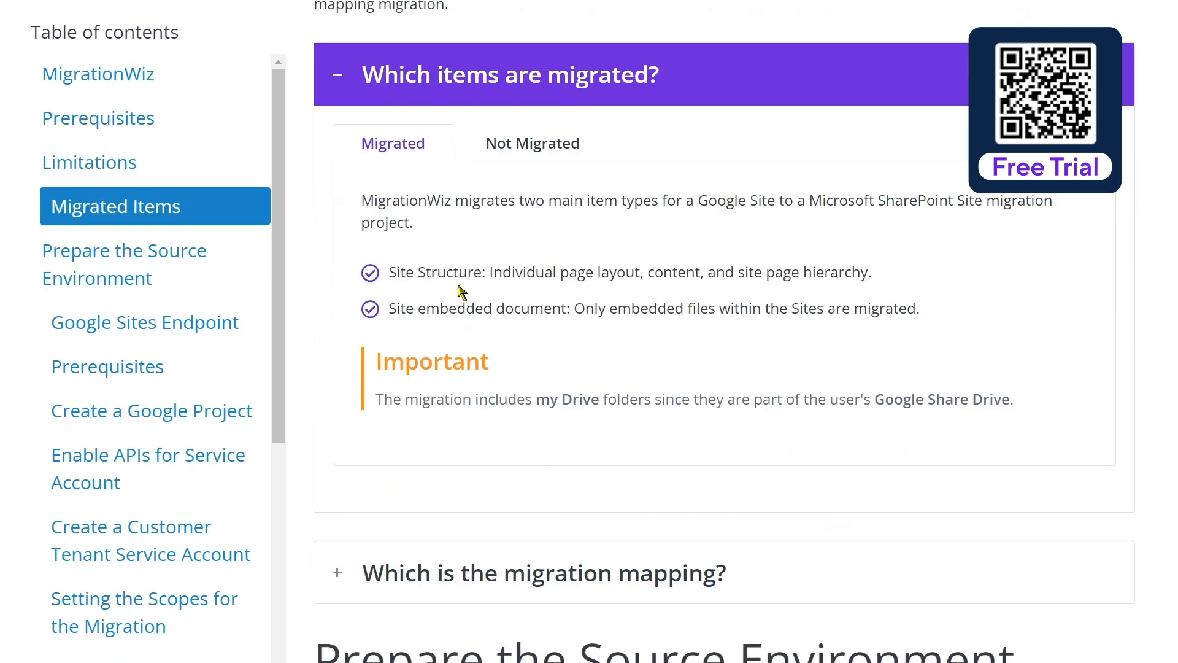
{"action": "scroll", "coordinate": [461, 292], "scroll_direction": "down", "scroll_amount": 7}
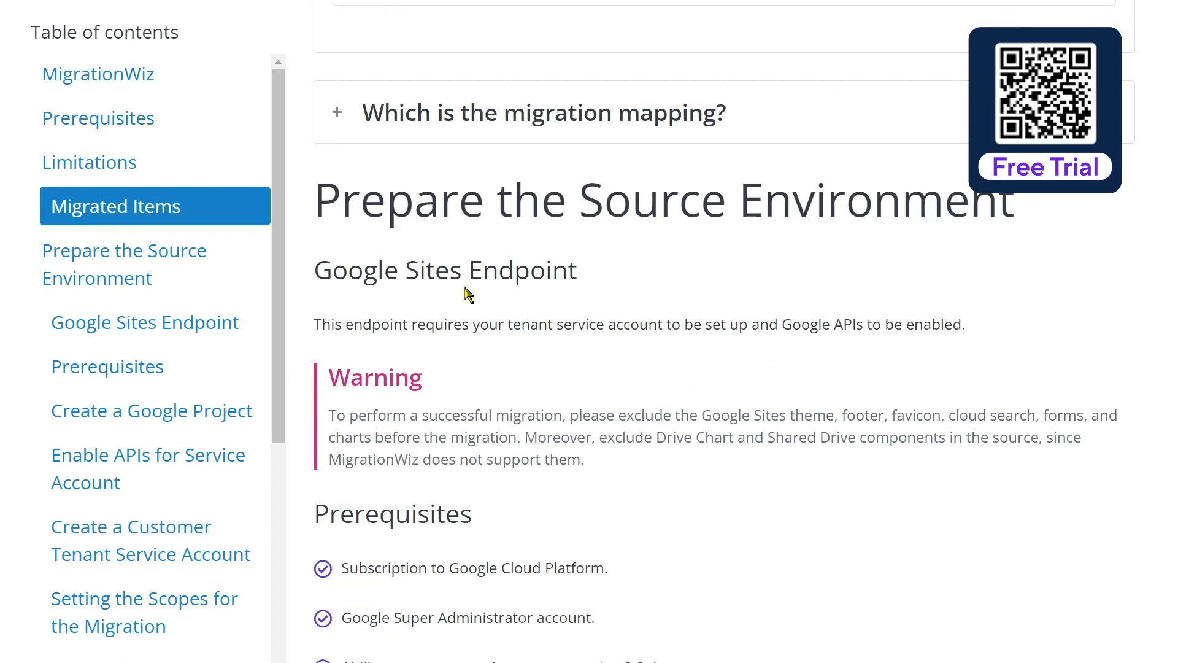
{"action": "scroll", "coordinate": [500, 333], "scroll_direction": "down", "scroll_amount": 2}
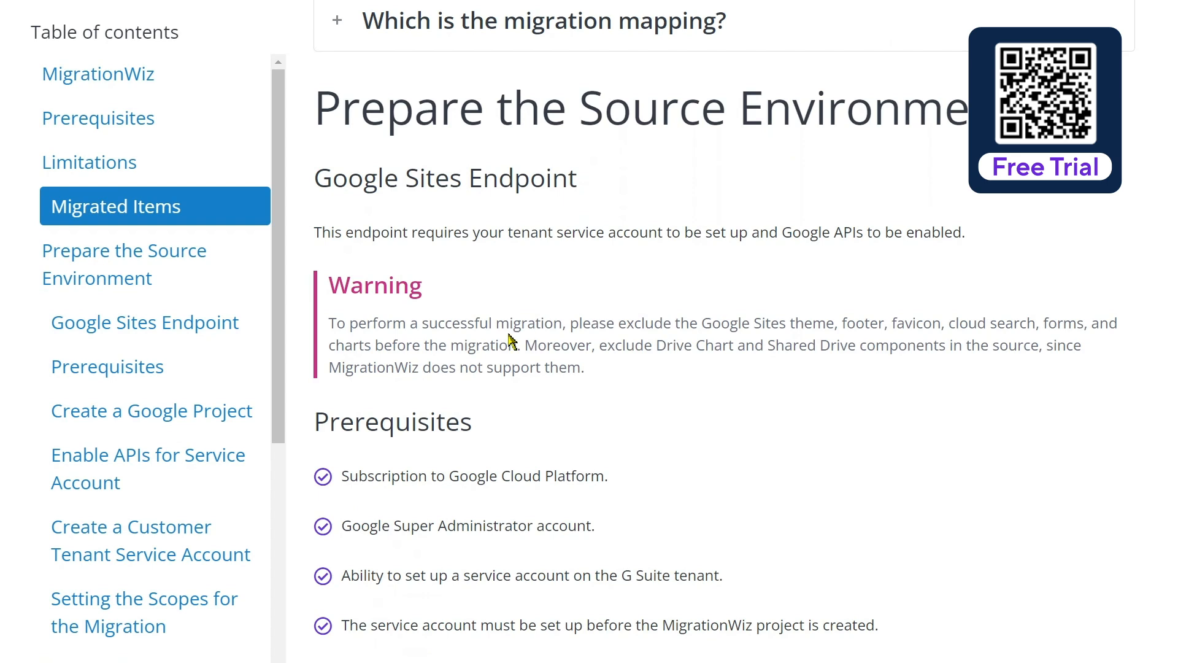
{"action": "scroll", "coordinate": [500, 326], "scroll_direction": "down", "scroll_amount": 2}
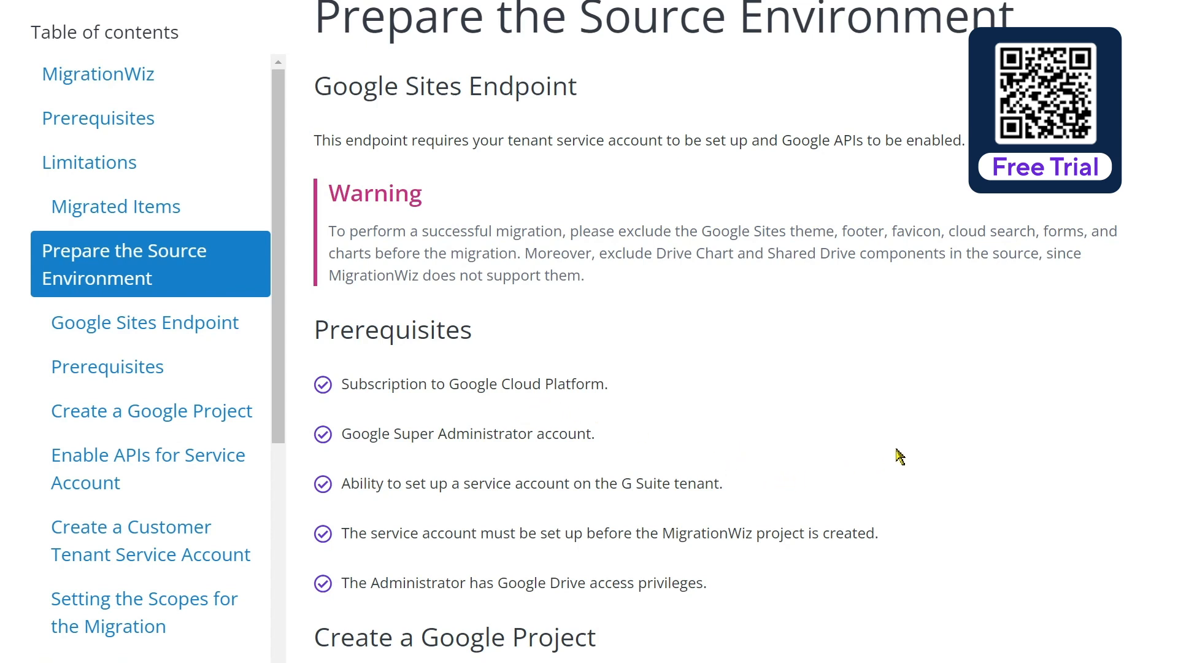
{"action": "scroll", "coordinate": [897, 455], "scroll_direction": "down", "scroll_amount": 3}
{"action": "scroll", "coordinate": [897, 456], "scroll_direction": "down", "scroll_amount": 6}
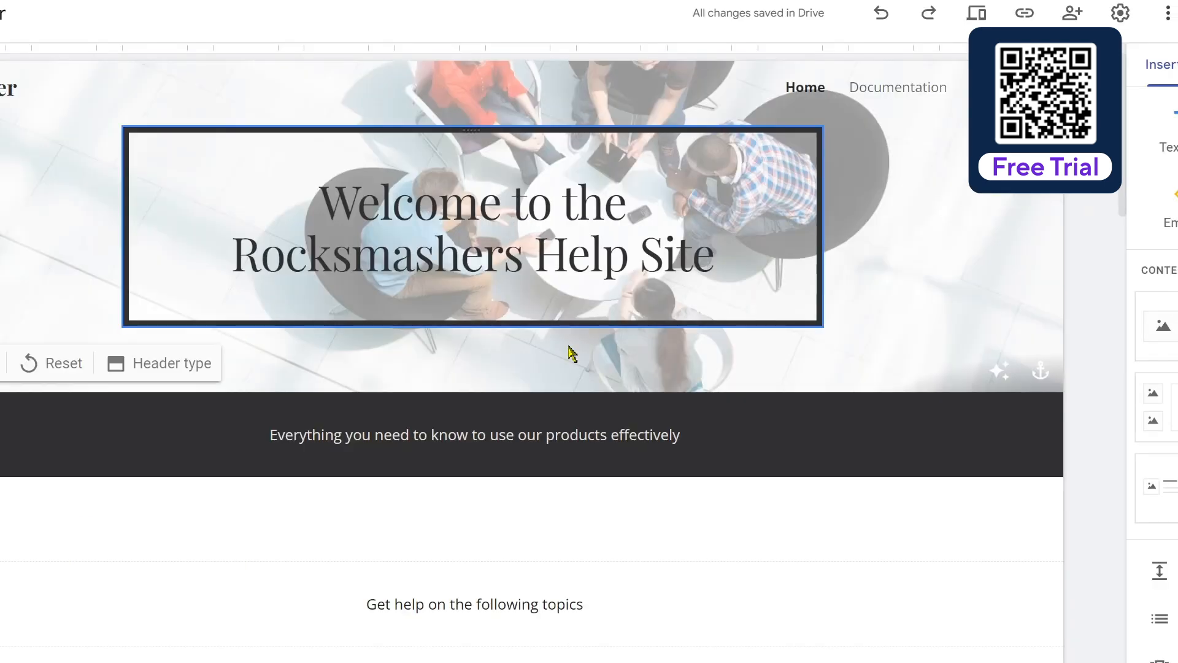
Scroll through the Help Center site's Home page
{"action": "scroll", "coordinate": [506, 310], "scroll_direction": "down", "scroll_amount": 9}
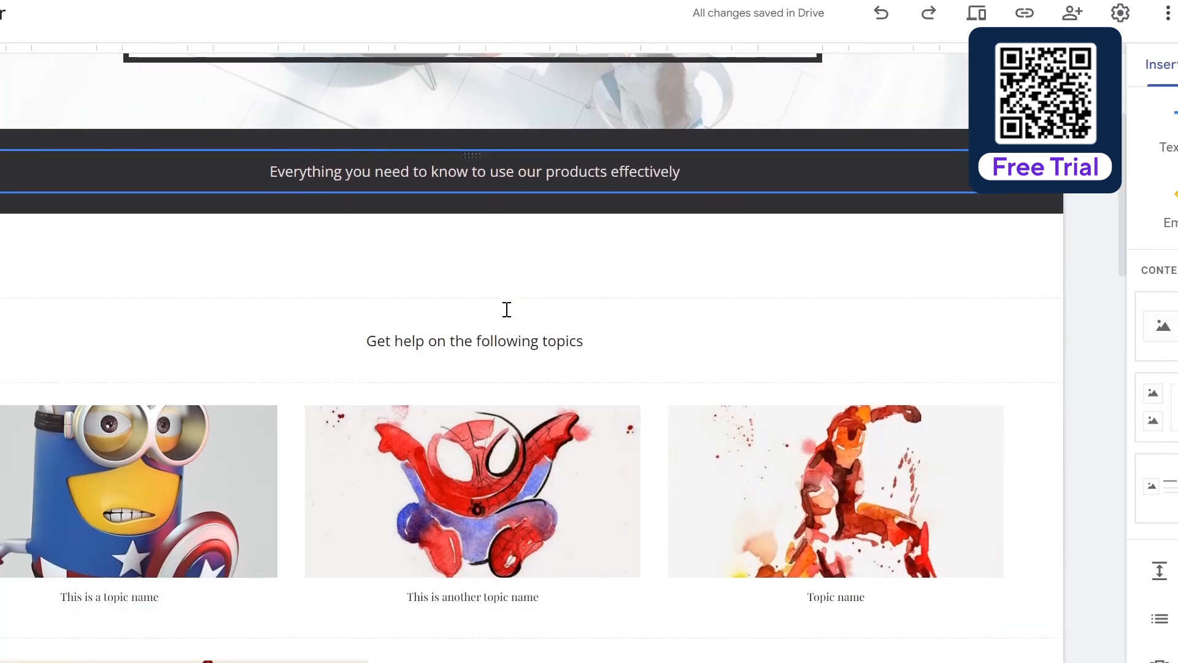
{"action": "scroll", "coordinate": [506, 310], "scroll_direction": "down", "scroll_amount": 12}
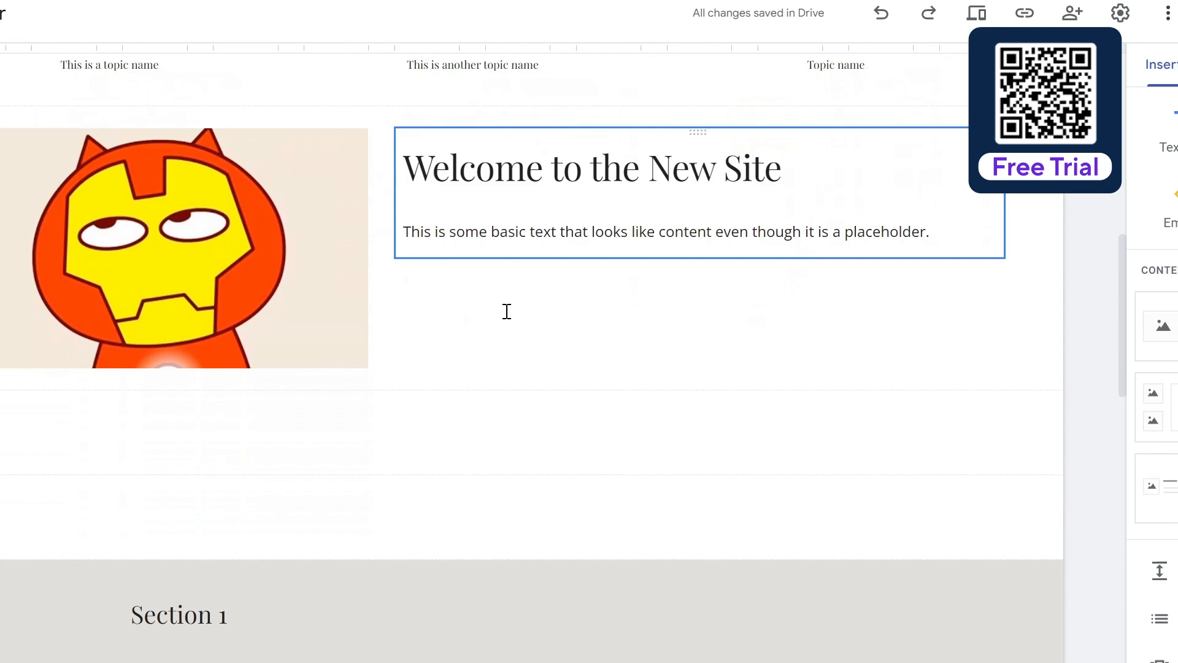
{"action": "scroll", "coordinate": [506, 311], "scroll_direction": "down", "scroll_amount": 3}
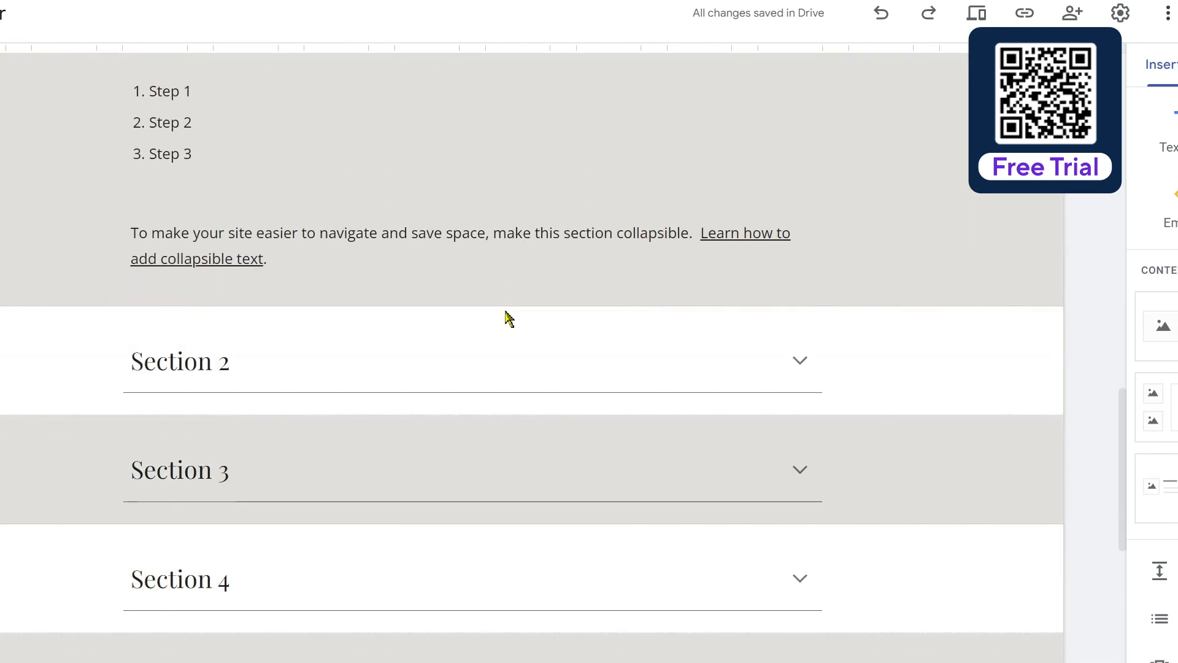
{"action": "scroll", "coordinate": [505, 310], "scroll_direction": "up", "scroll_amount": 15}
{"action": "scroll", "coordinate": [506, 317], "scroll_direction": "up", "scroll_amount": 9}
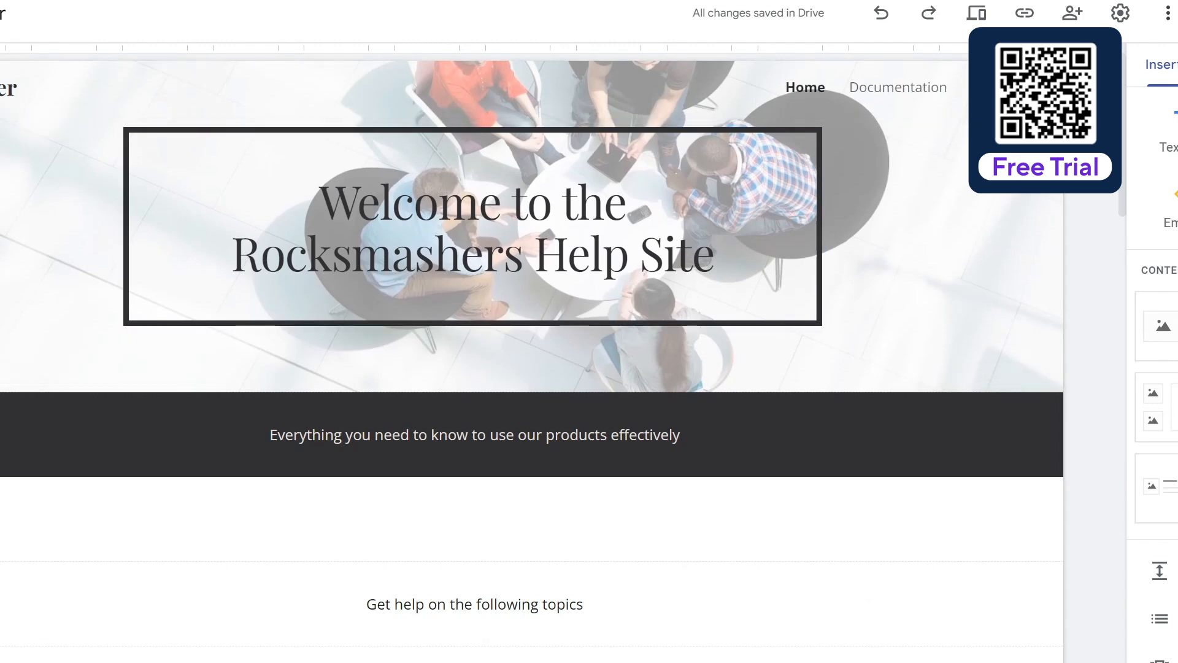
Open the Documentation, Files and Home pages from the site's Pages panel
{"action": "left_click", "coordinate": [854, 90]}
{"action": "double_click", "coordinate": [1165, 192]}
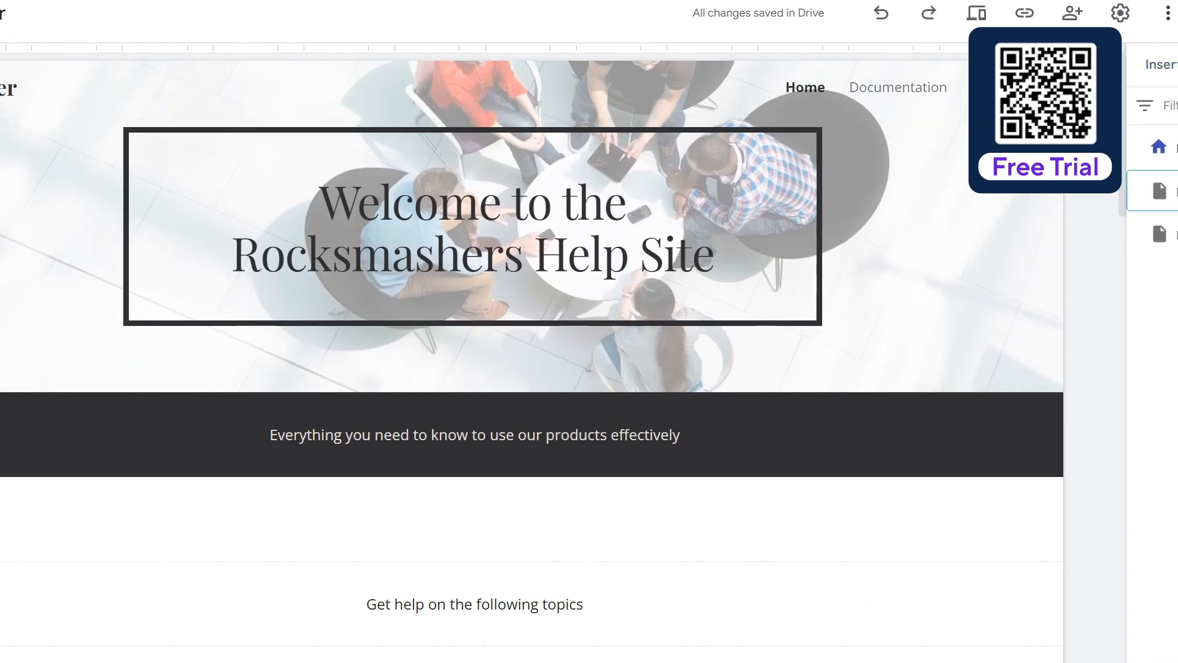
{"action": "double_click", "coordinate": [1170, 234]}
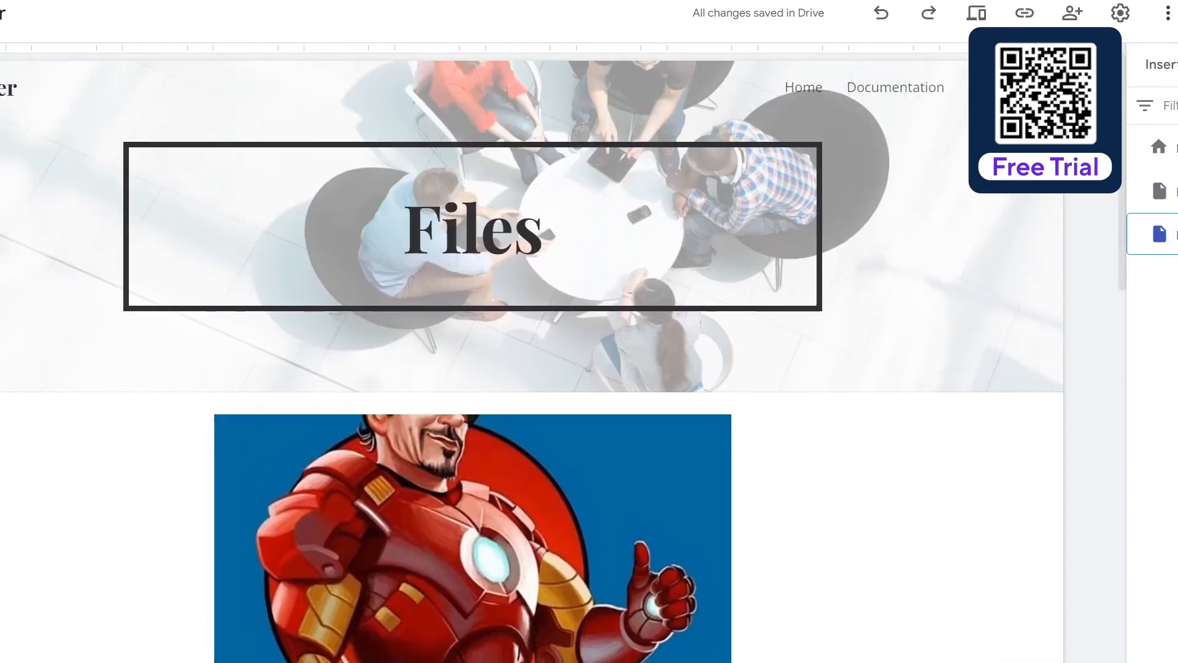
{"action": "double_click", "coordinate": [1165, 147]}
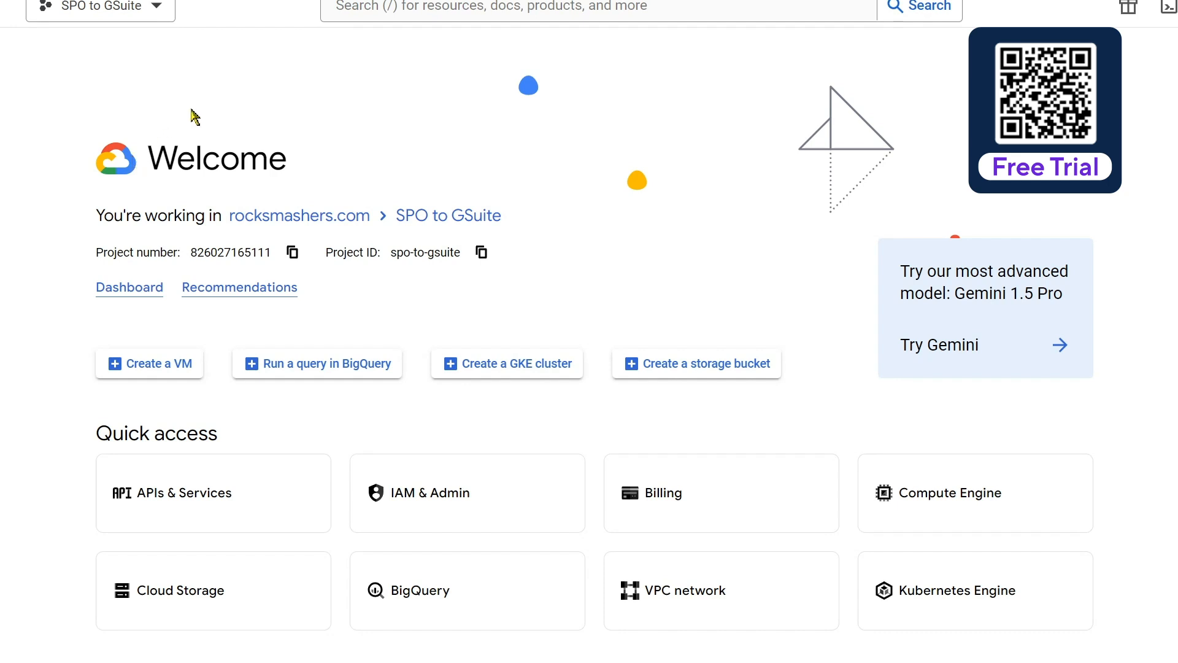
Create a project named 'test', then make Sites to SharePoint the active project
{"action": "left_click", "coordinate": [157, 7]}
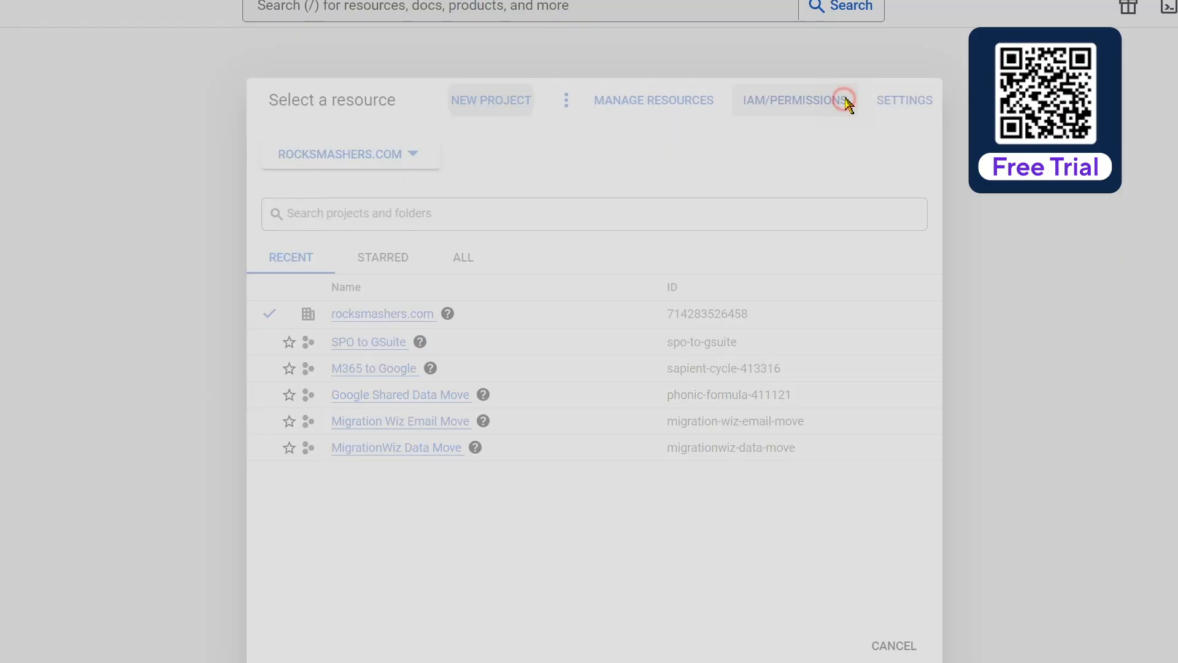
{"action": "left_click", "coordinate": [846, 108]}
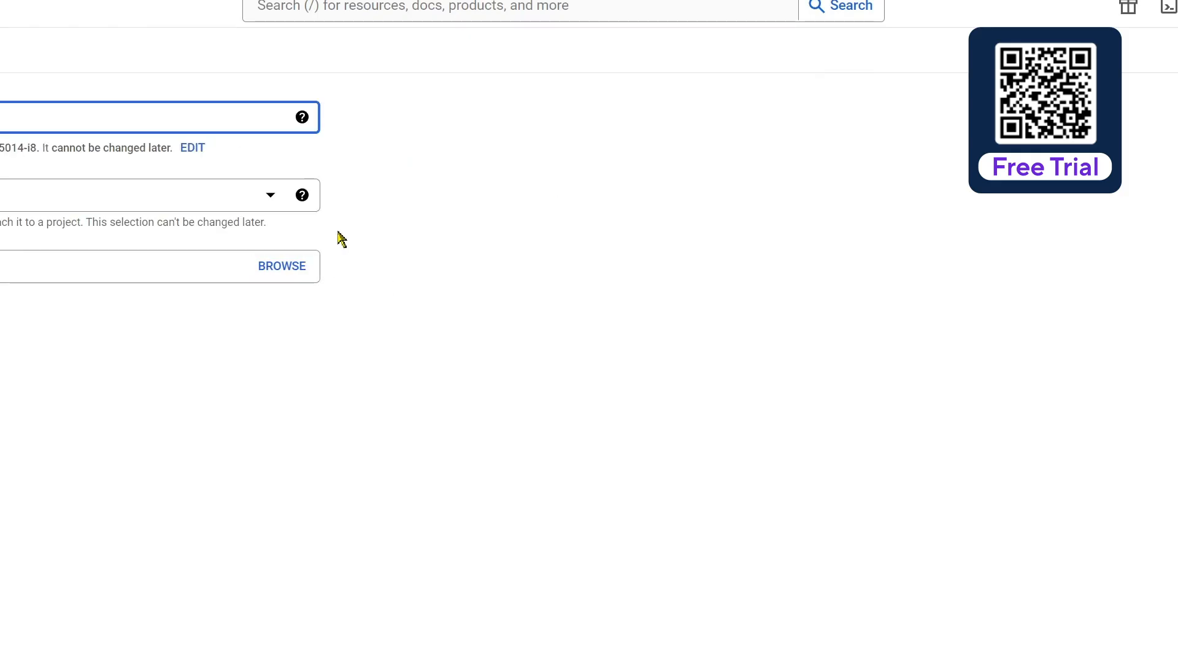
{"action": "type", "text": "test"}
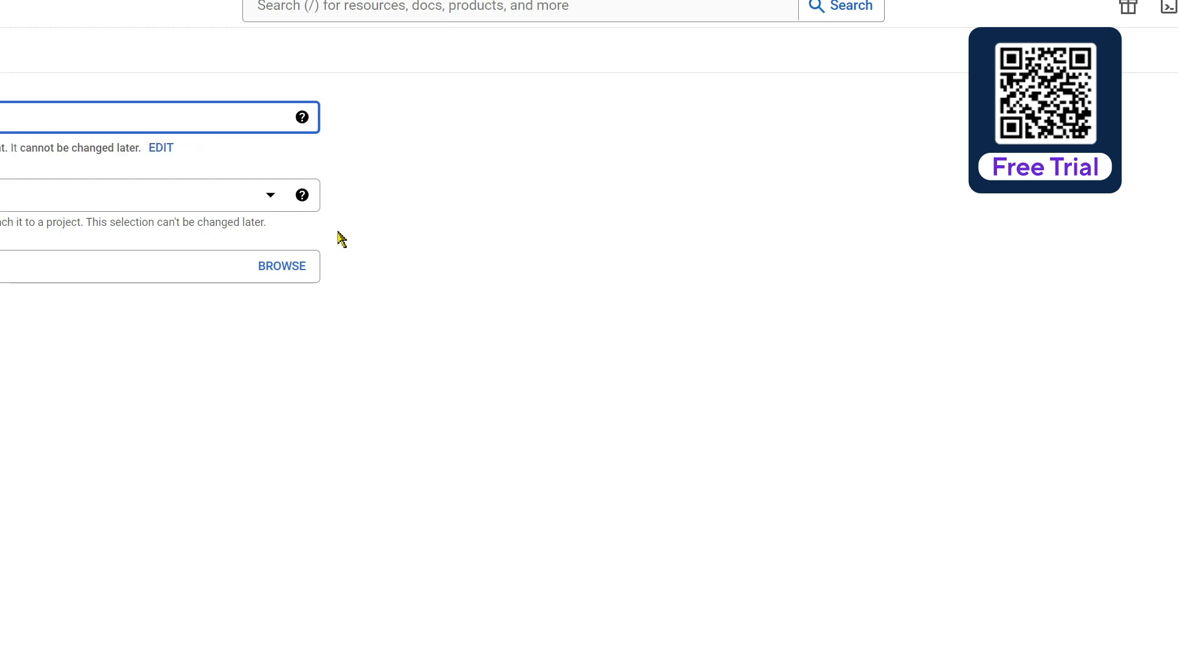
{"action": "left_click", "coordinate": [0, 325]}
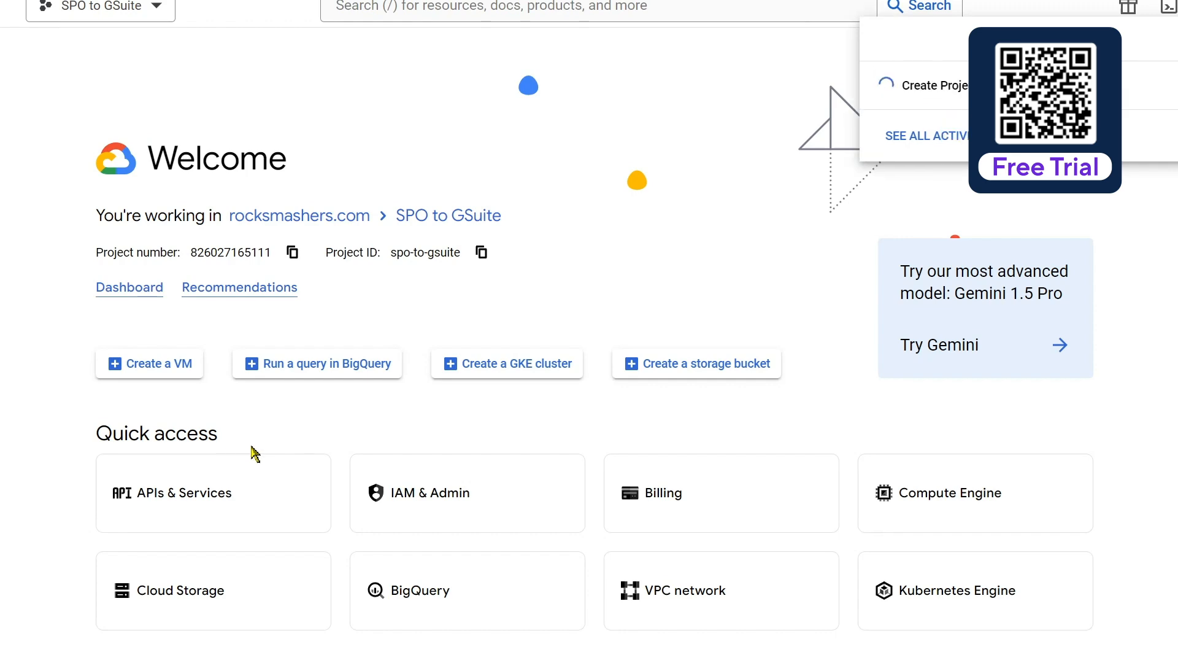
{"action": "left_click", "coordinate": [158, 7]}
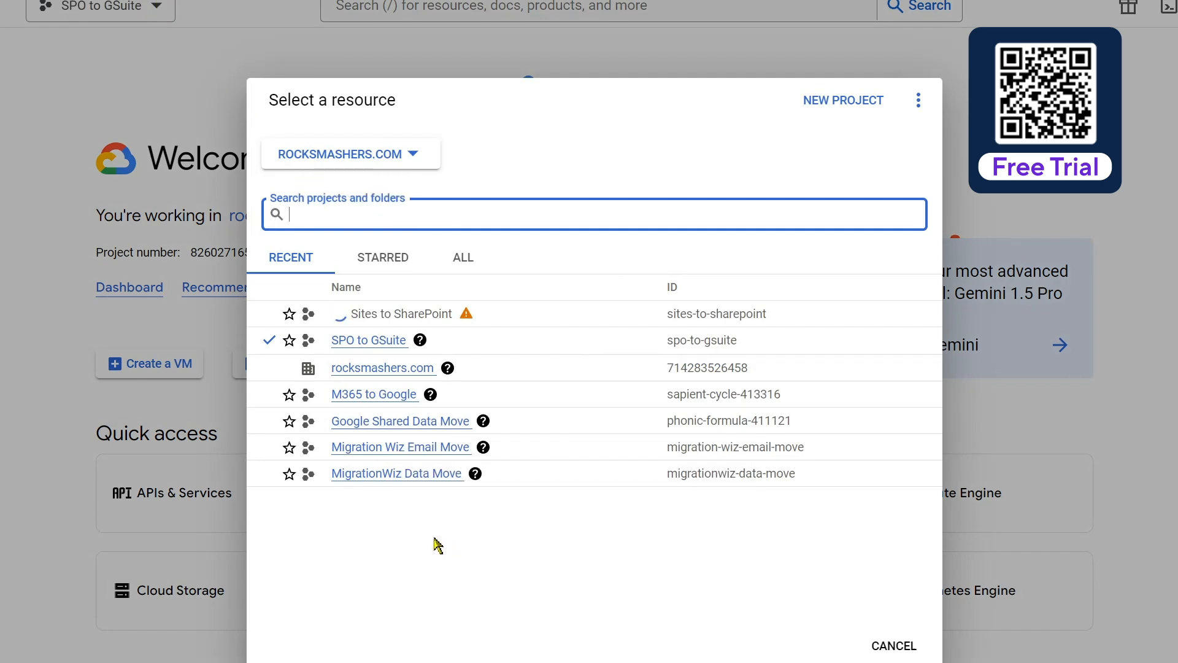
{"action": "left_click", "coordinate": [372, 312]}
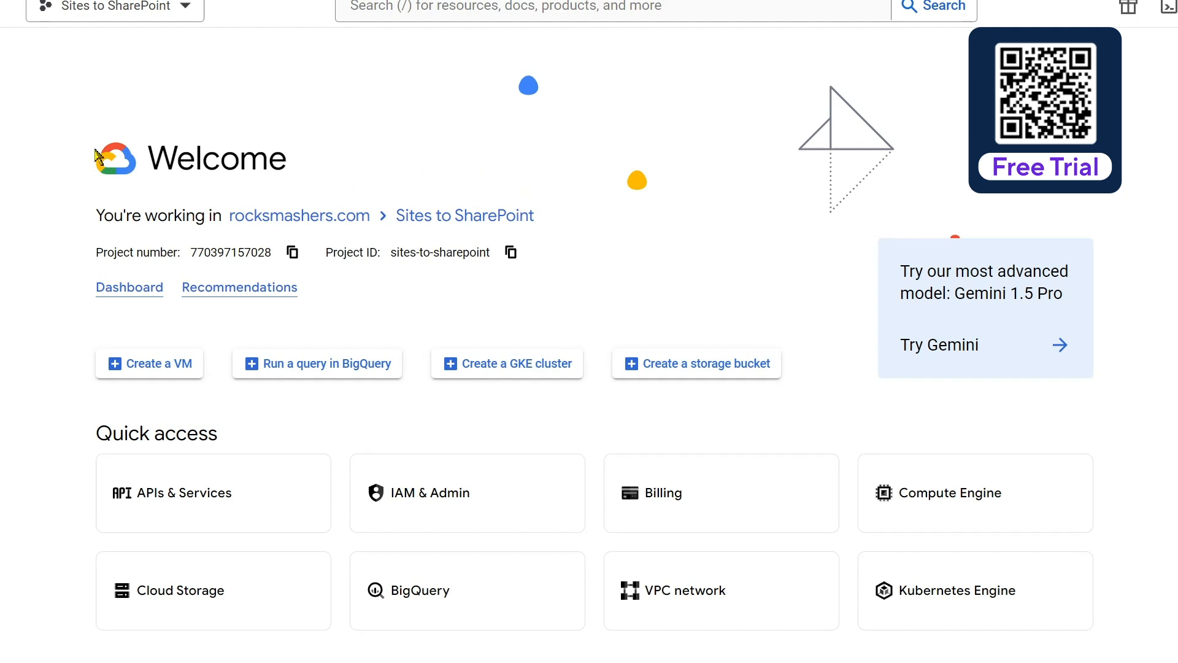
Find the Google Drive API in the API Library and enable it
{"action": "left_click", "coordinate": [2, 6]}
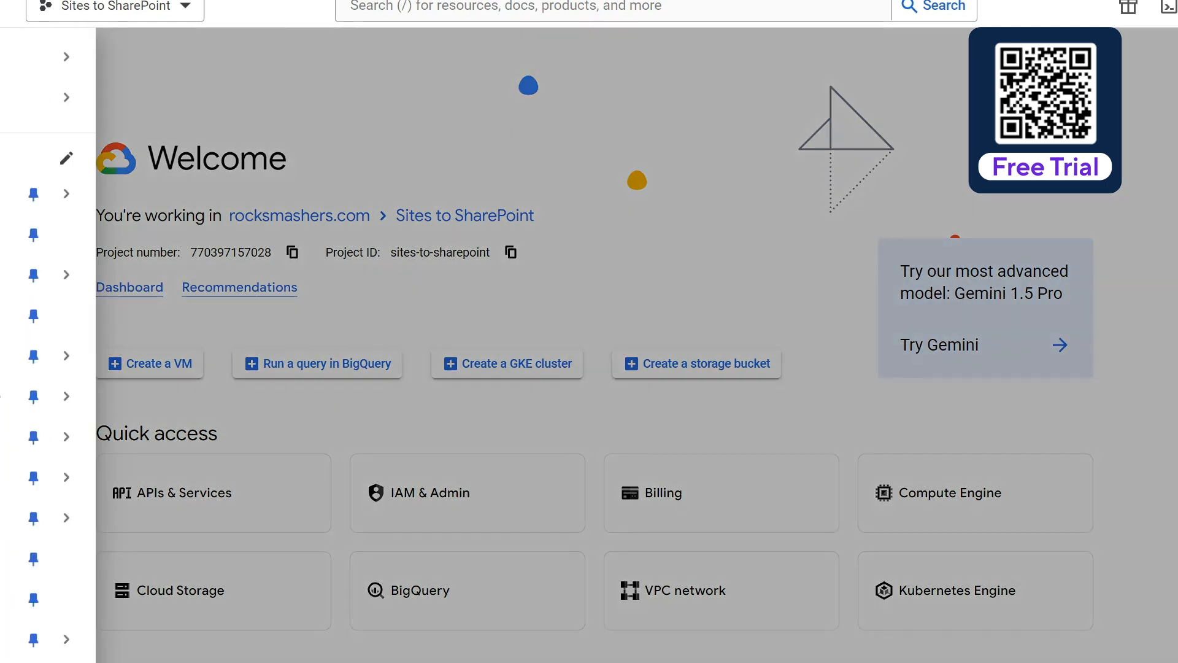
{"action": "mouse_move", "coordinate": [2, 194]}
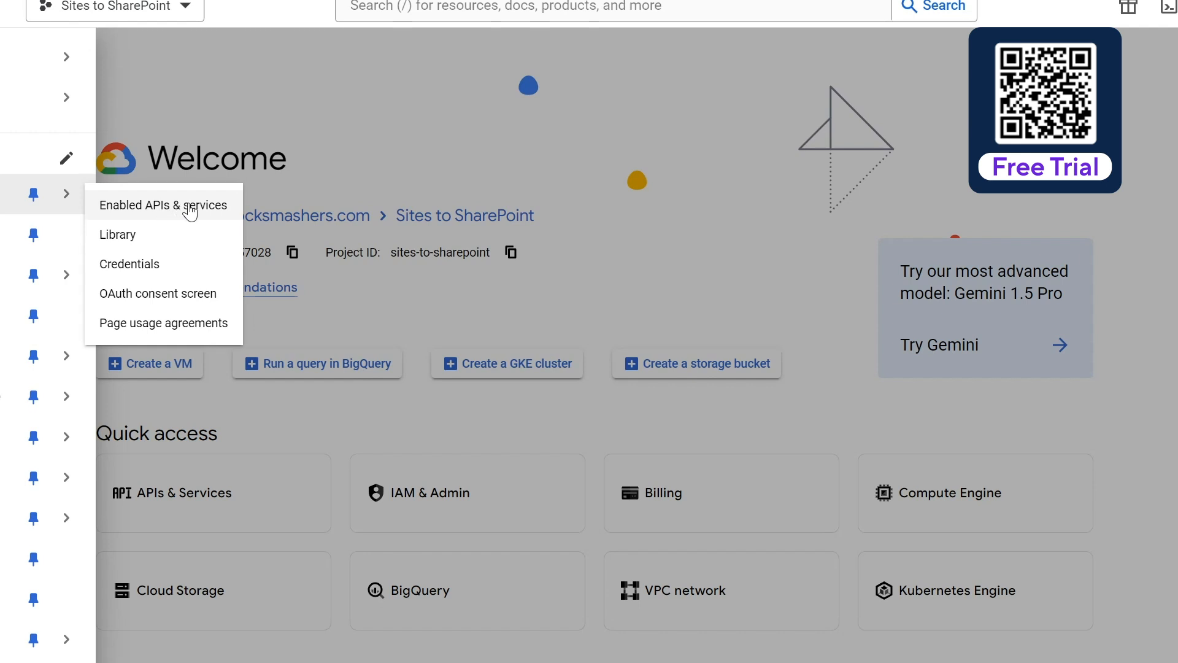
{"action": "left_click", "coordinate": [146, 243]}
{"action": "left_click", "coordinate": [519, 244]}
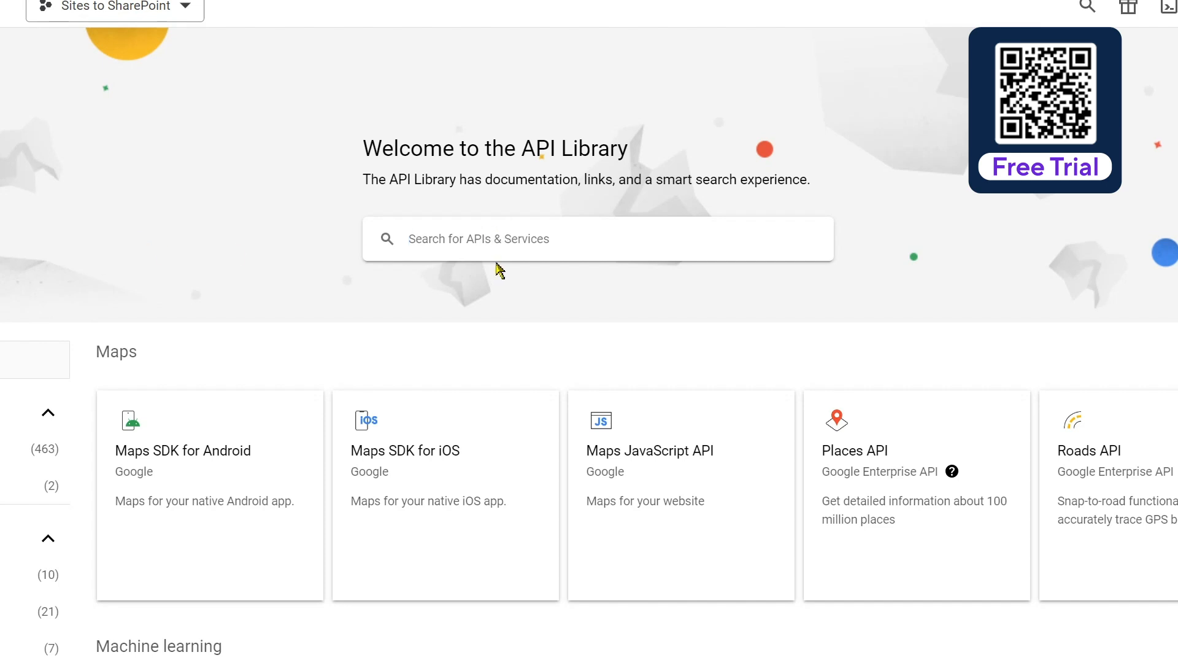
{"action": "type", "text": "google dri"}
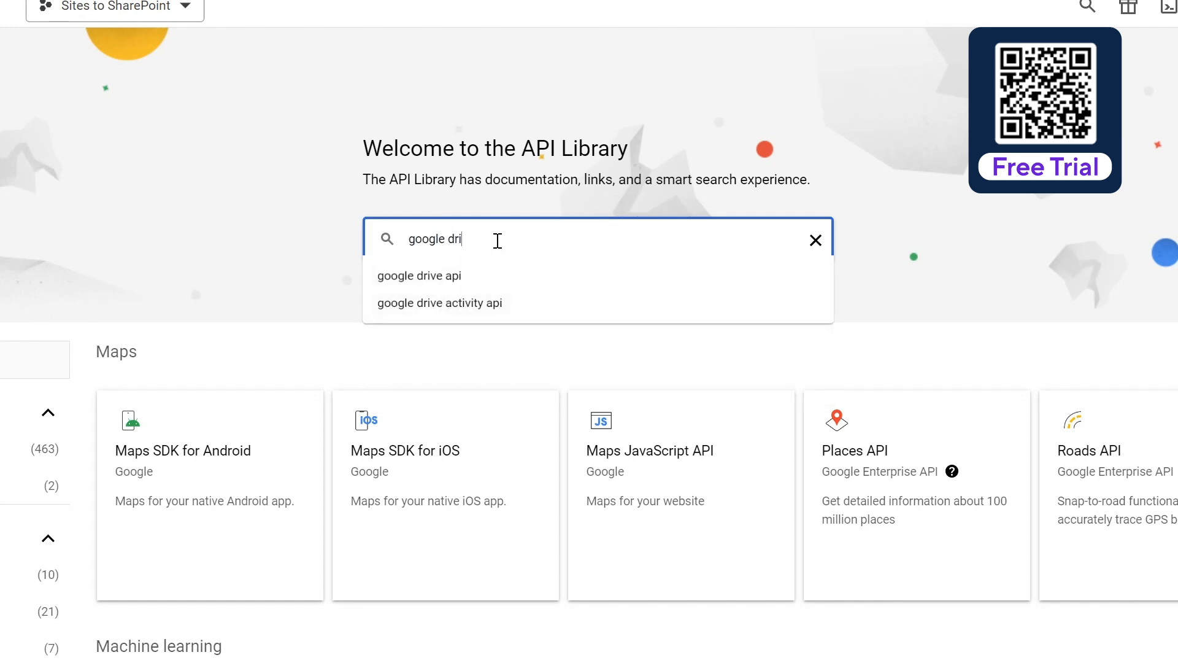
{"action": "left_click", "coordinate": [489, 278]}
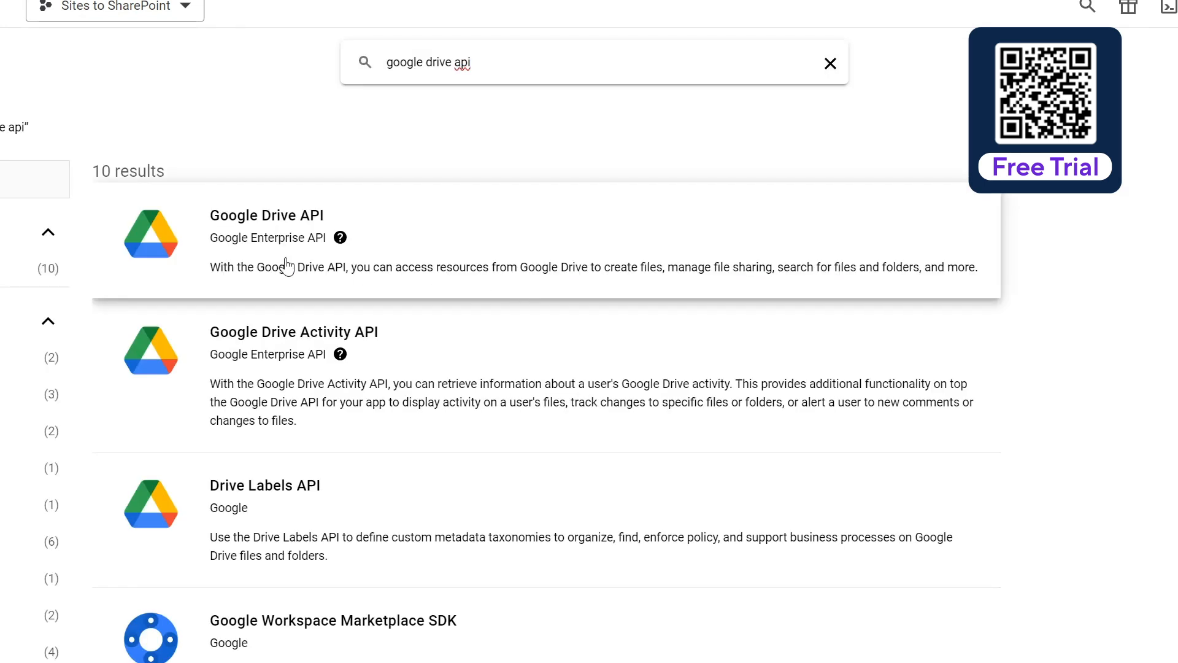
{"action": "left_click", "coordinate": [284, 220]}
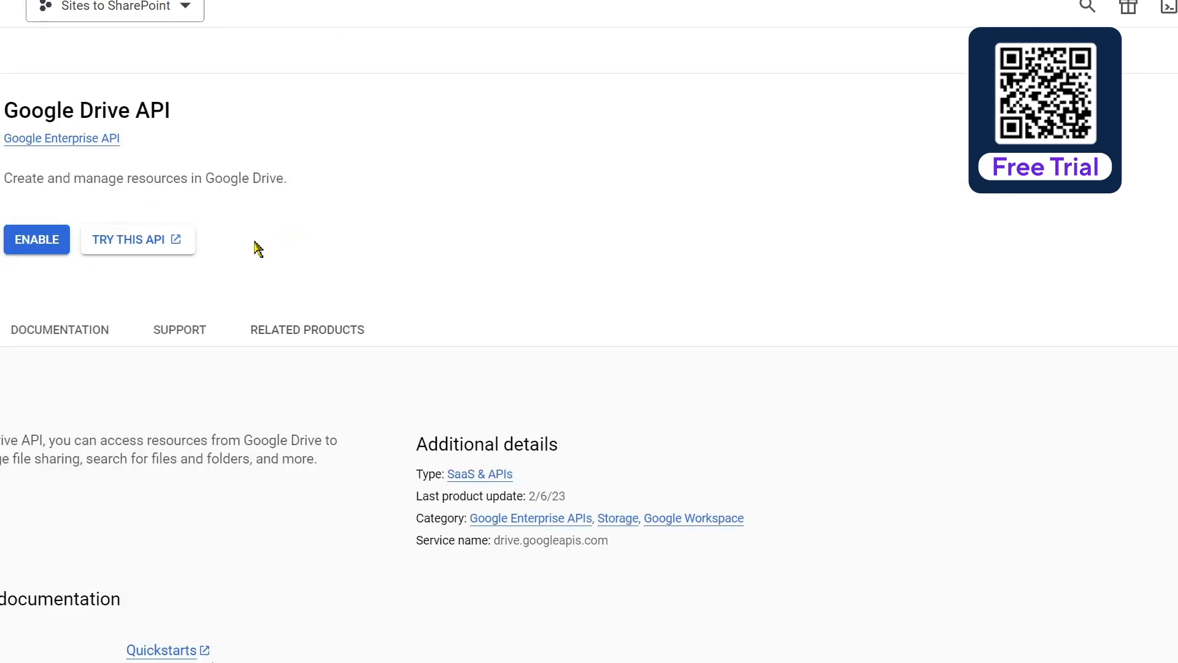
{"action": "left_click", "coordinate": [37, 242]}
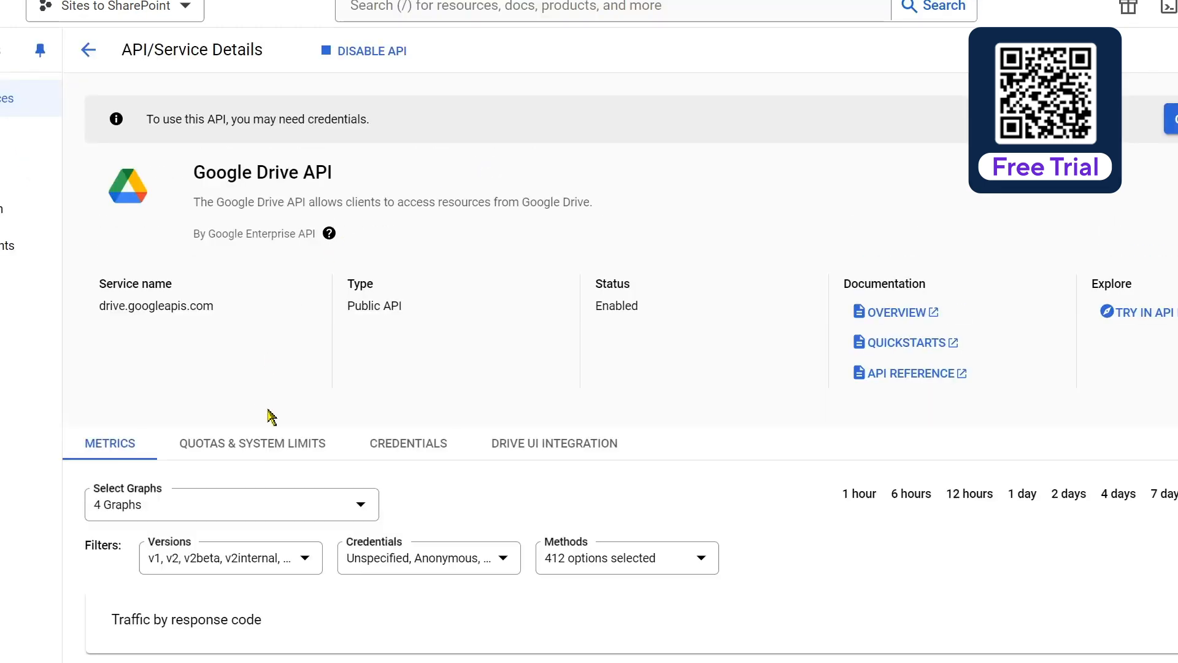
{"action": "left_click", "coordinate": [87, 56]}
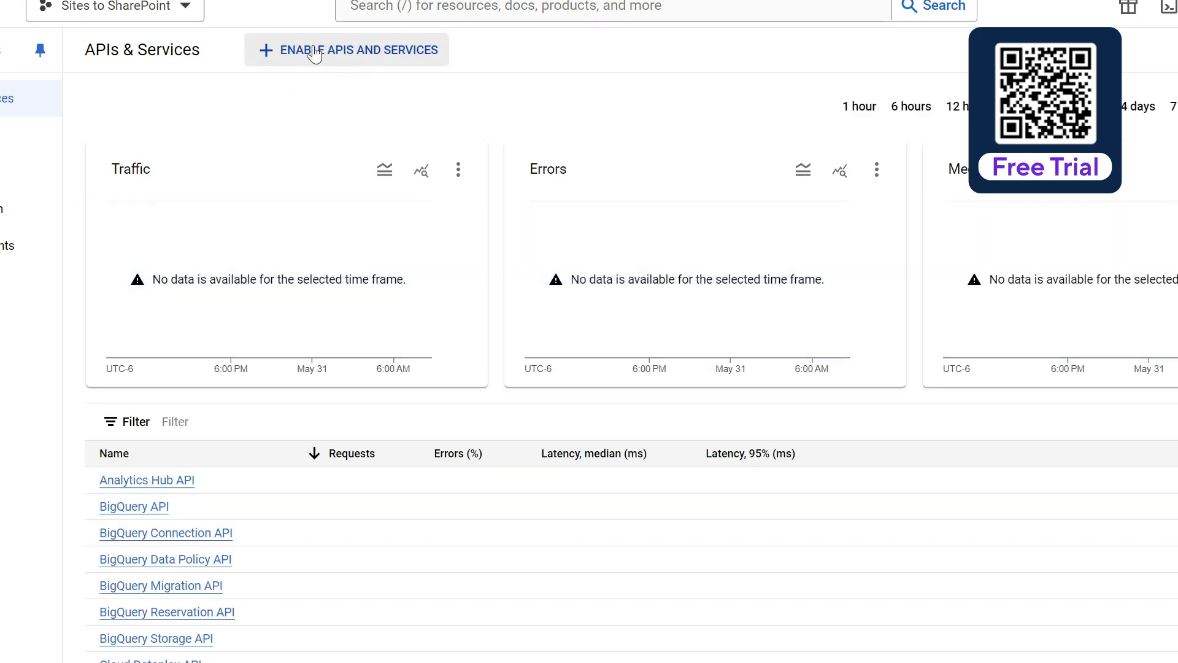
Search the API Library for the Google Calendar API and enable it
{"action": "left_click", "coordinate": [371, 57]}
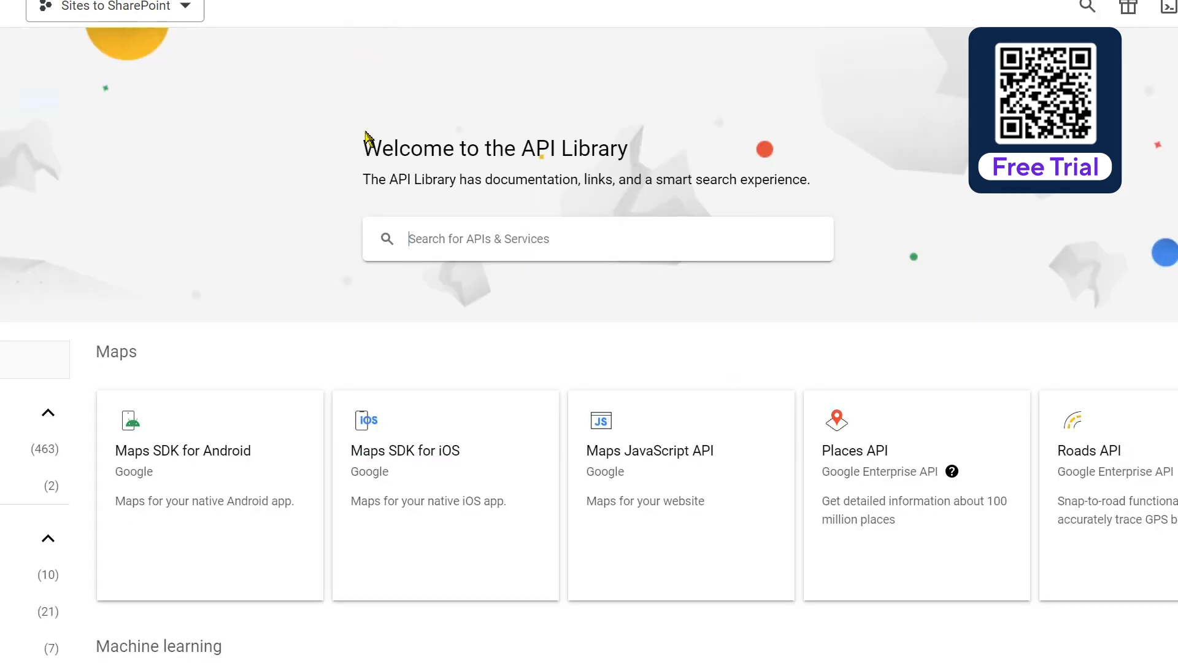
{"action": "left_click", "coordinate": [493, 239]}
{"action": "type", "text": "google cal"}
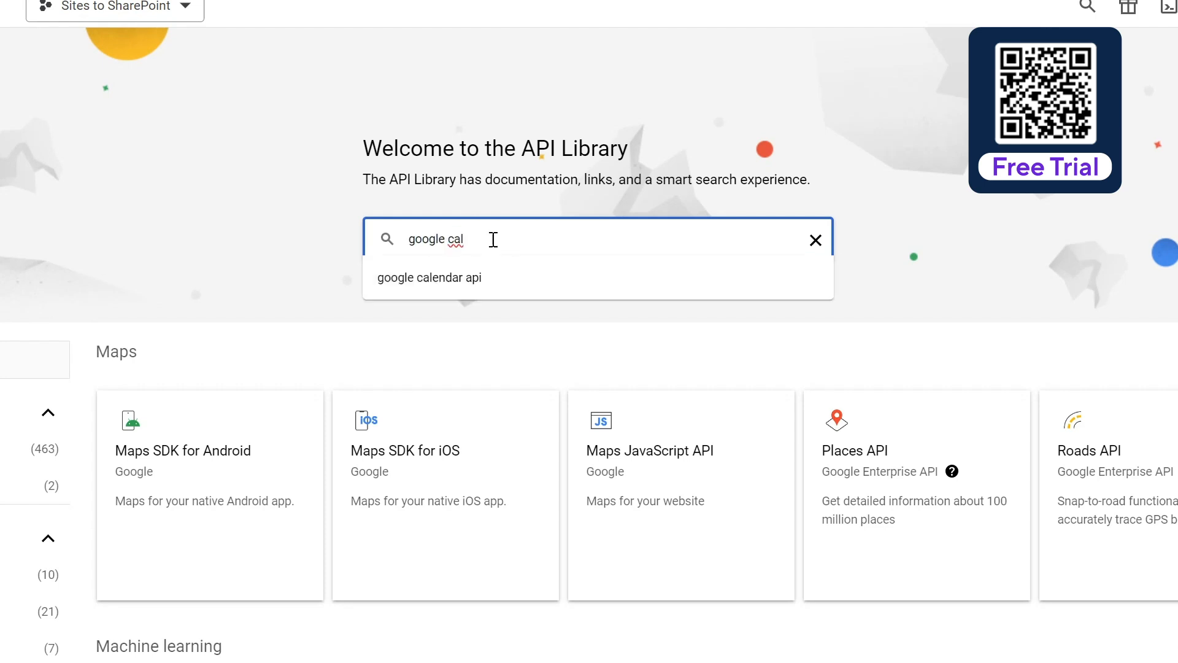
{"action": "left_click", "coordinate": [481, 282]}
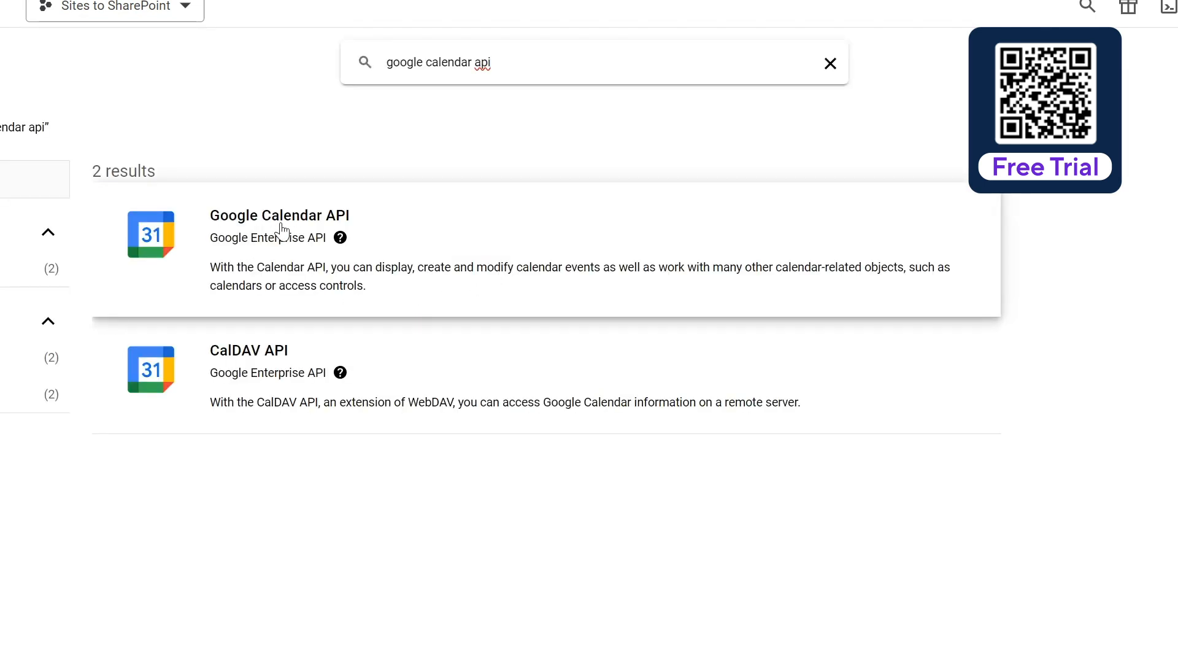
{"action": "left_click", "coordinate": [281, 232]}
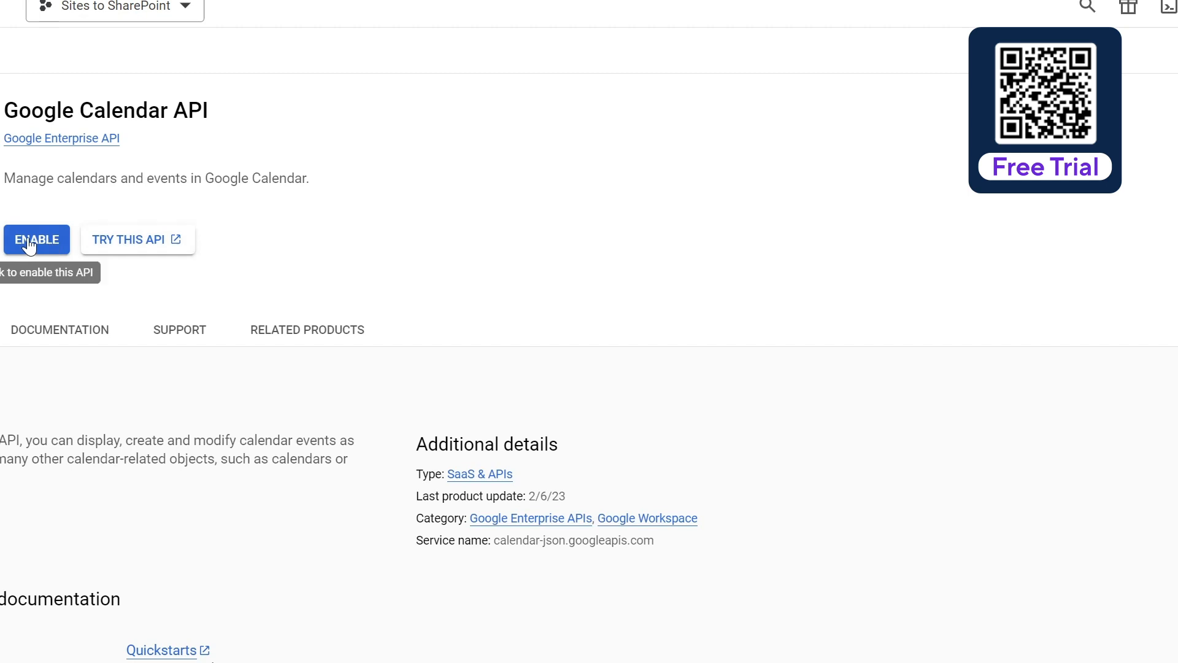
{"action": "left_click", "coordinate": [29, 245]}
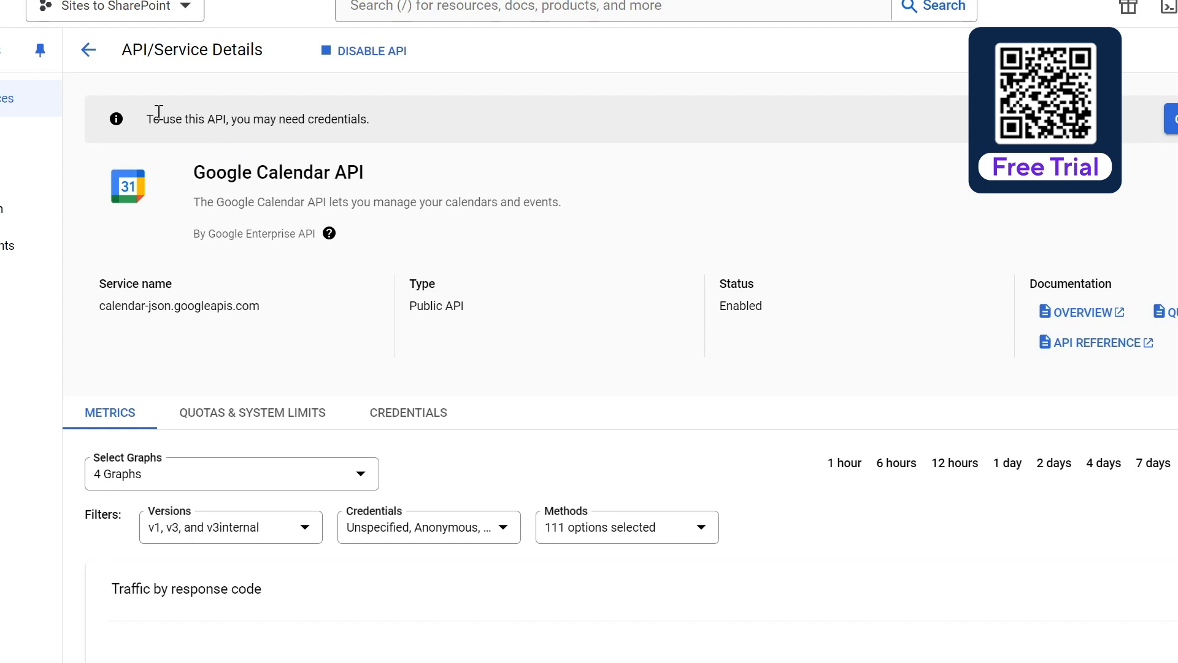
{"action": "left_click", "coordinate": [8, 99]}
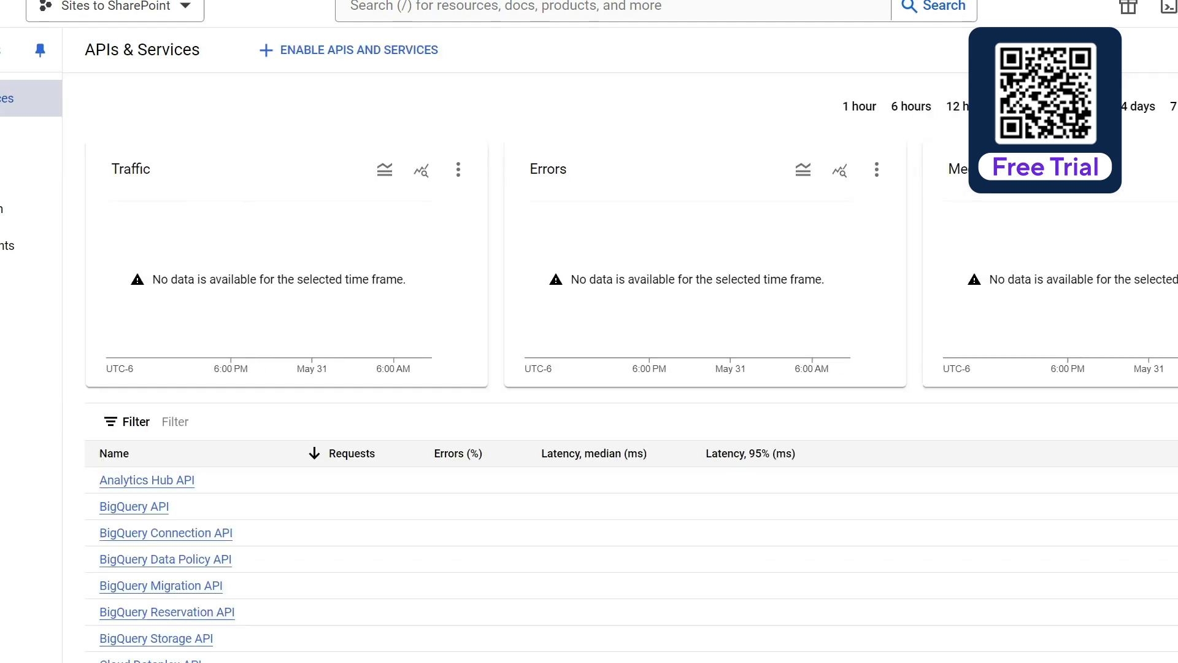
Check Drive and Calendar are listed as enabled, then open the Admin SDK API details
{"action": "scroll", "coordinate": [251, 596], "scroll_direction": "down", "scroll_amount": 5}
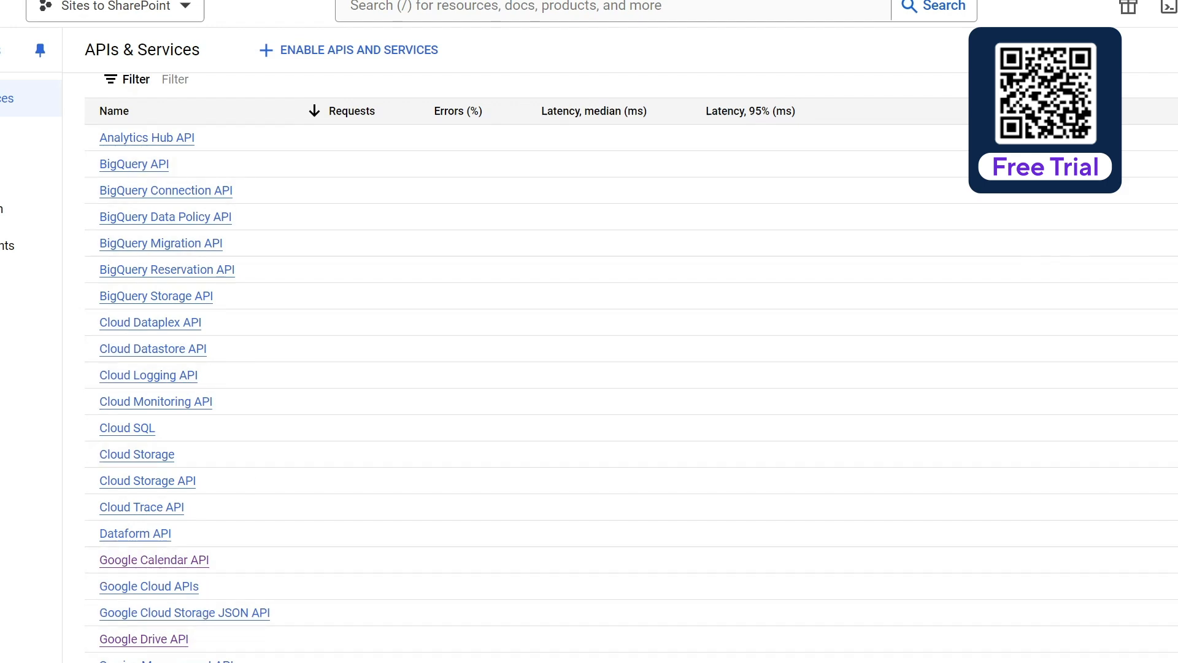
{"action": "scroll", "coordinate": [141, 551], "scroll_direction": "up", "scroll_amount": 2}
{"action": "scroll", "coordinate": [142, 550], "scroll_direction": "up", "scroll_amount": 2}
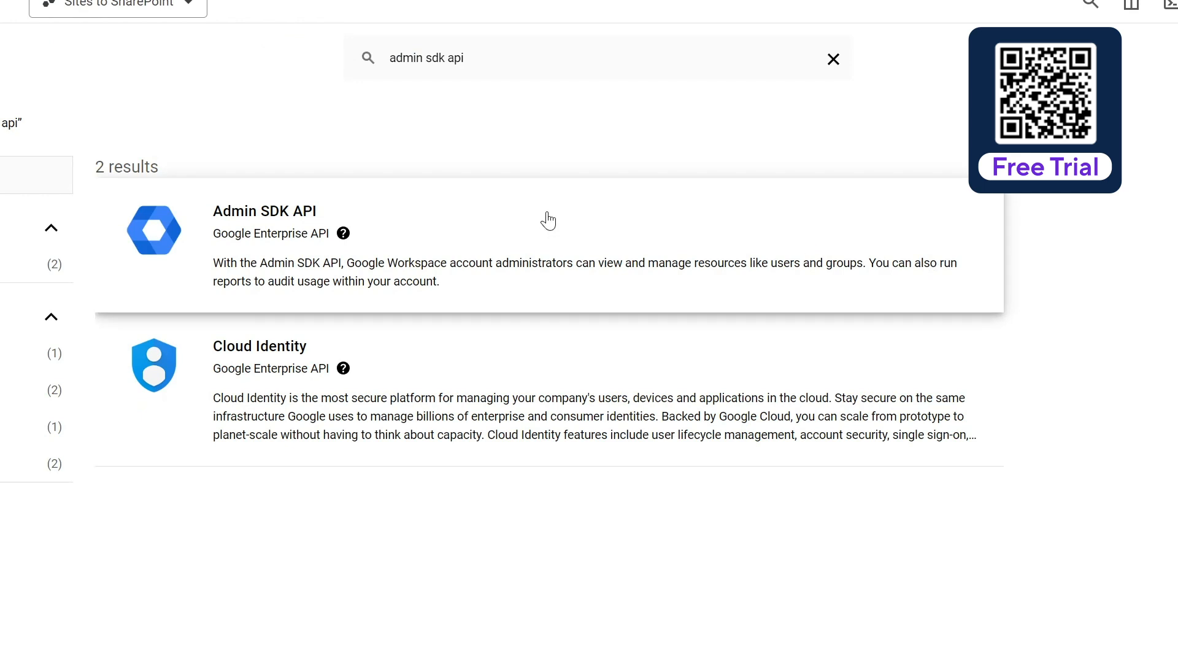
{"action": "left_click", "coordinate": [292, 216]}
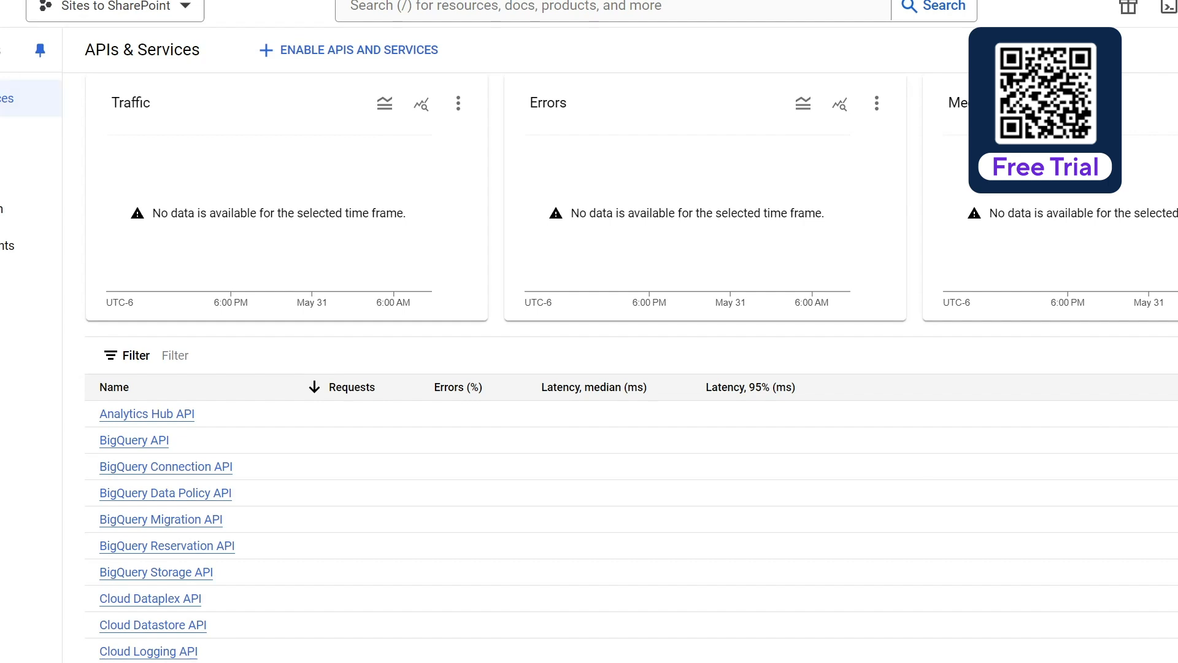
Create the SitesToSPO service account under IAM & Admin and grant it the Owner role
{"action": "key", "text": "."}
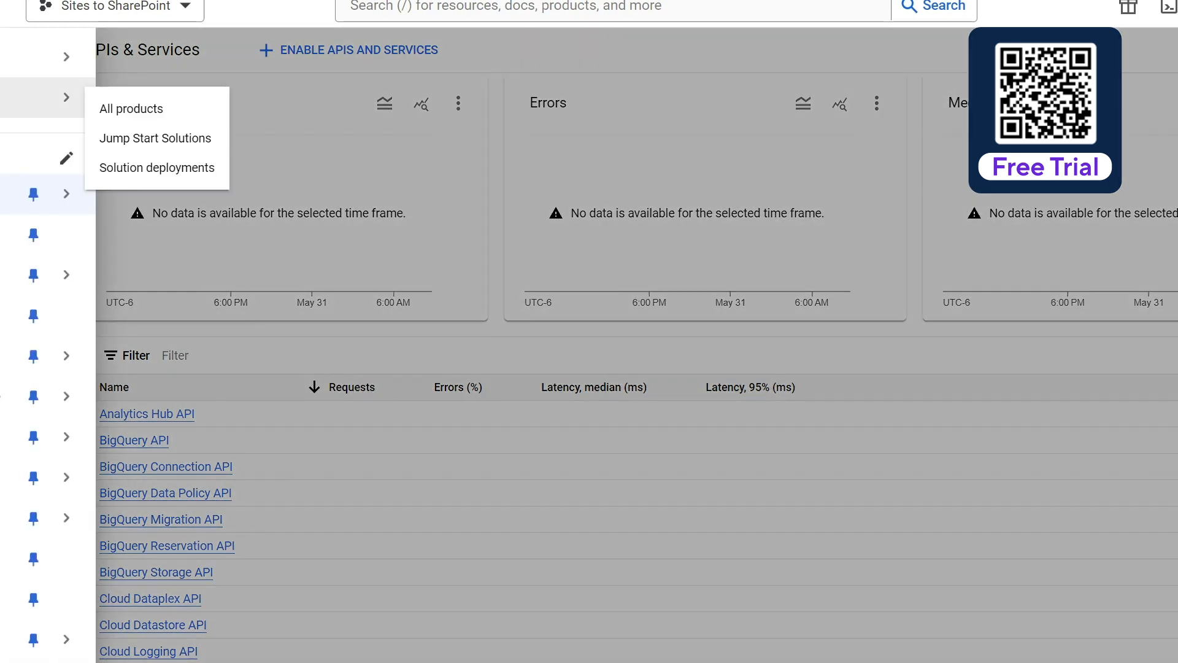
{"action": "mouse_move", "coordinate": [24, 275]}
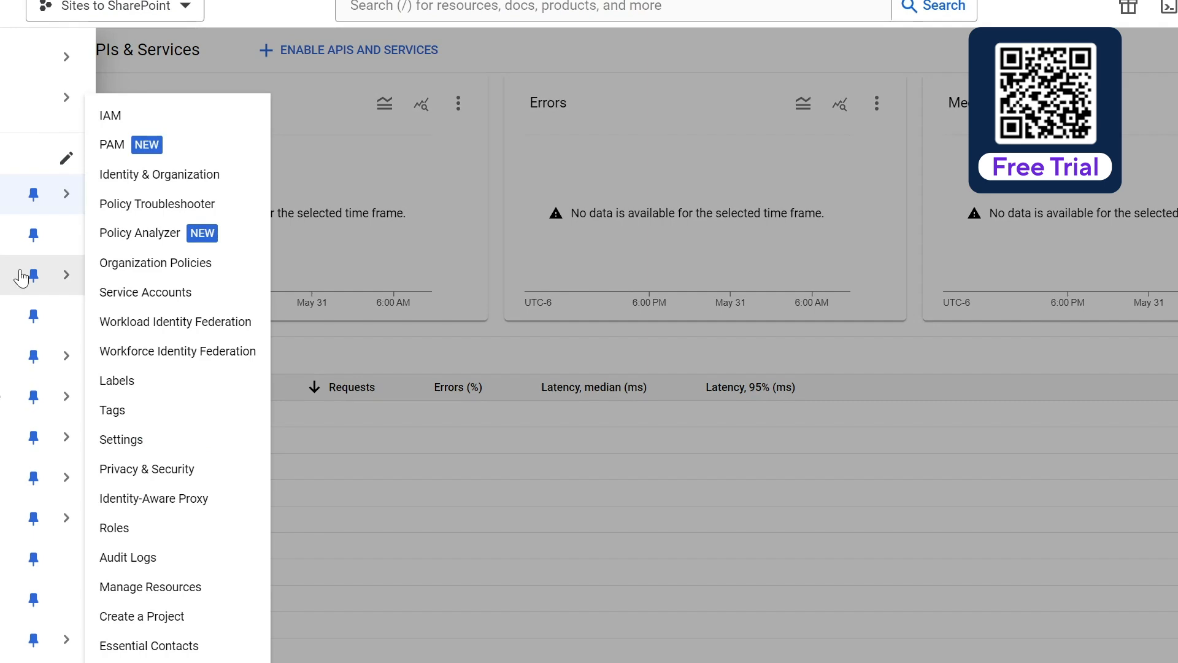
{"action": "left_click", "coordinate": [164, 292]}
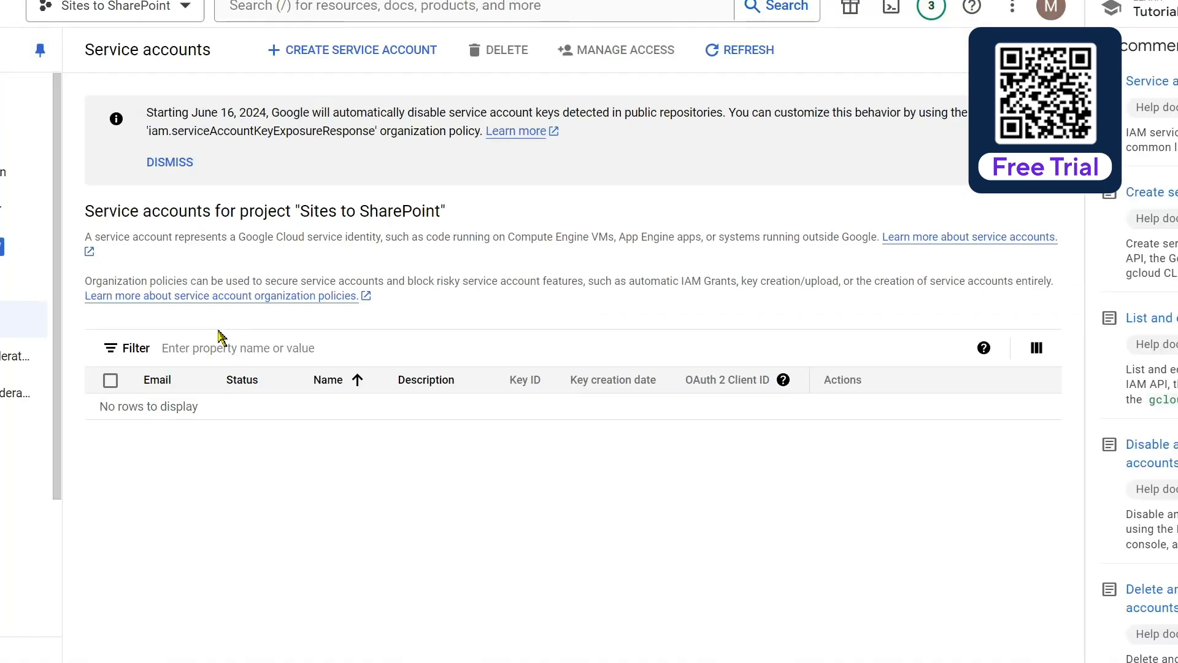
{"action": "left_click", "coordinate": [343, 56]}
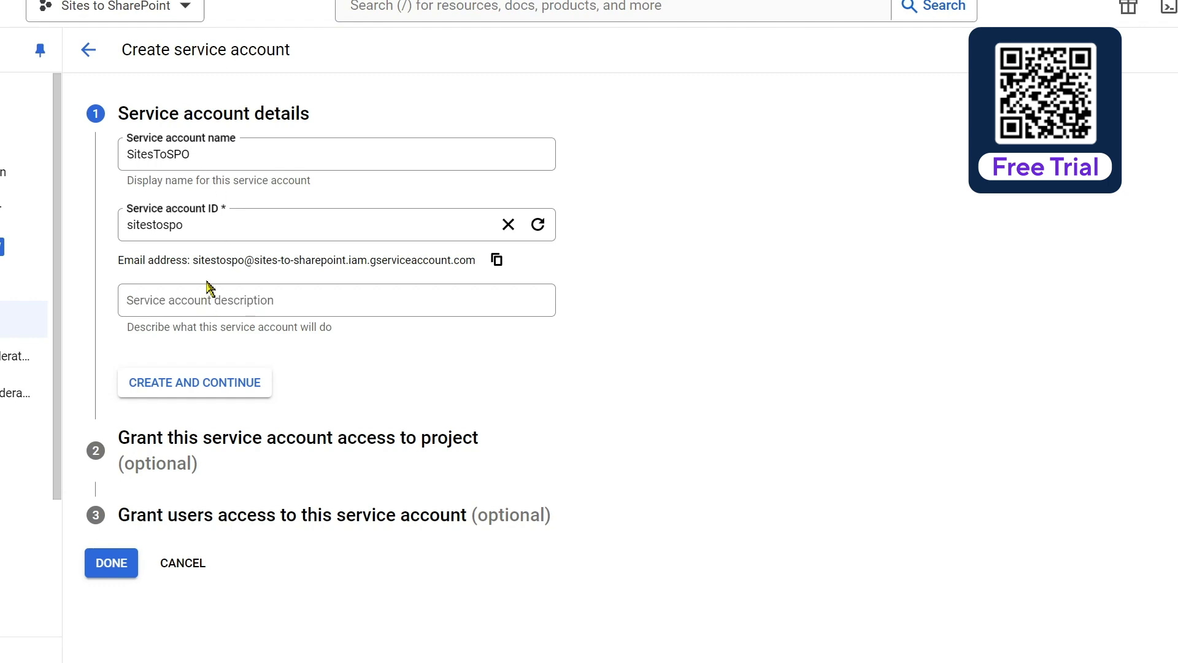
{"action": "left_click", "coordinate": [184, 381]}
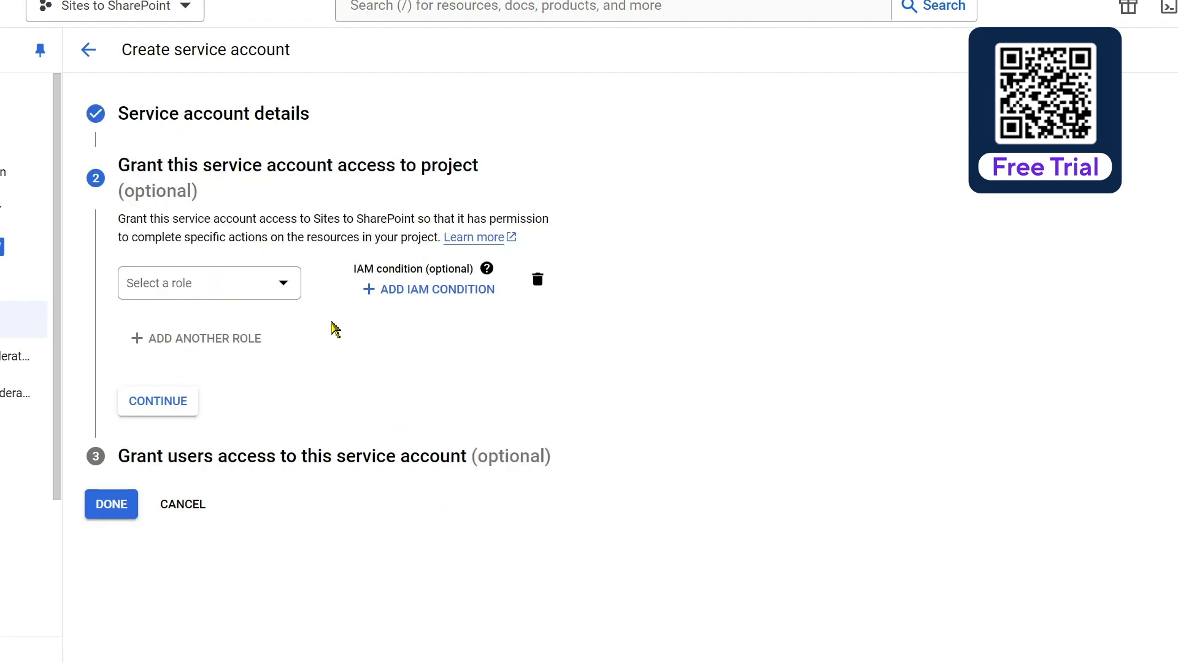
{"action": "left_click", "coordinate": [284, 284]}
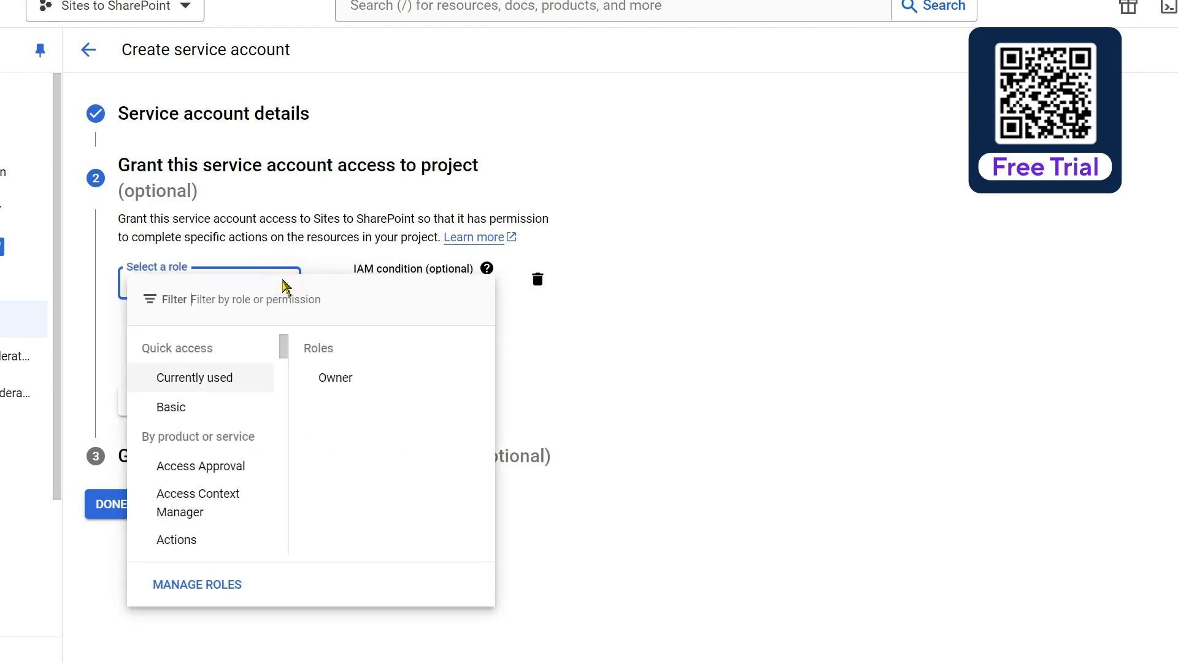
{"action": "left_click", "coordinate": [367, 383]}
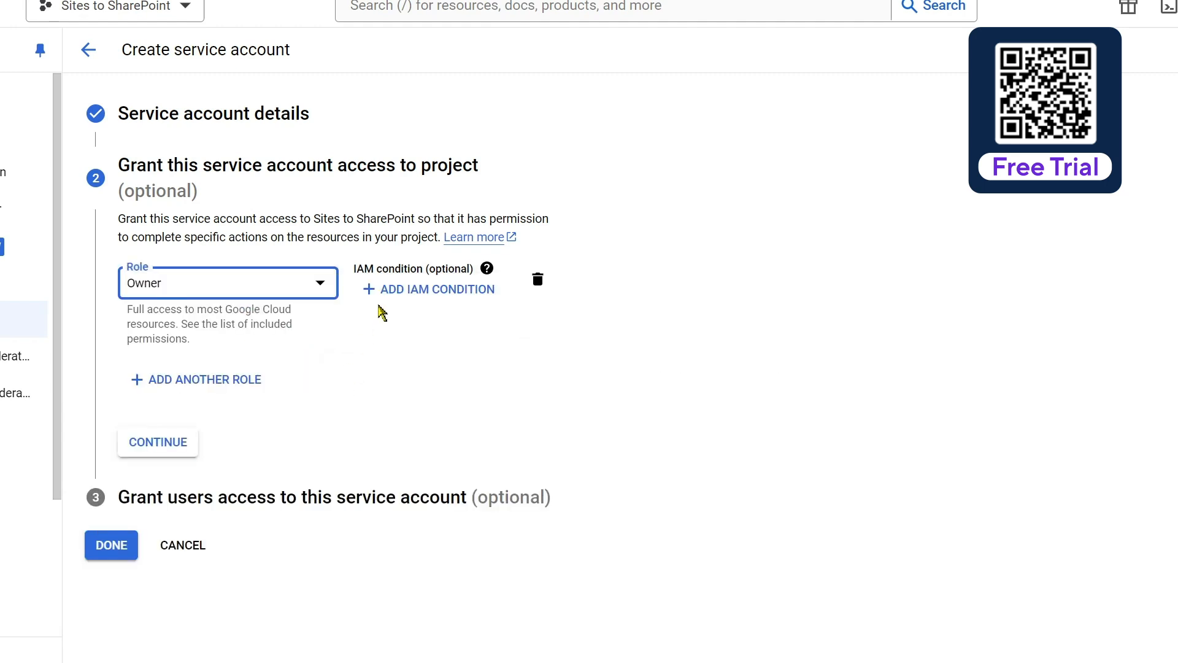
{"action": "left_click", "coordinate": [181, 451]}
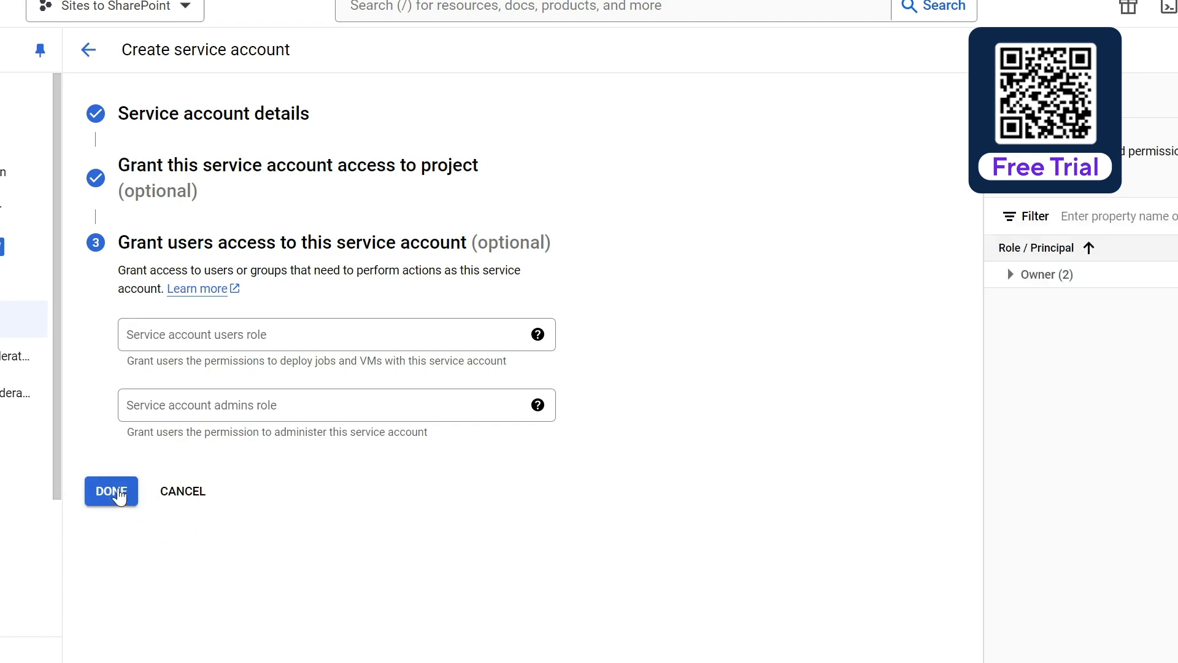
{"action": "left_click", "coordinate": [118, 494]}
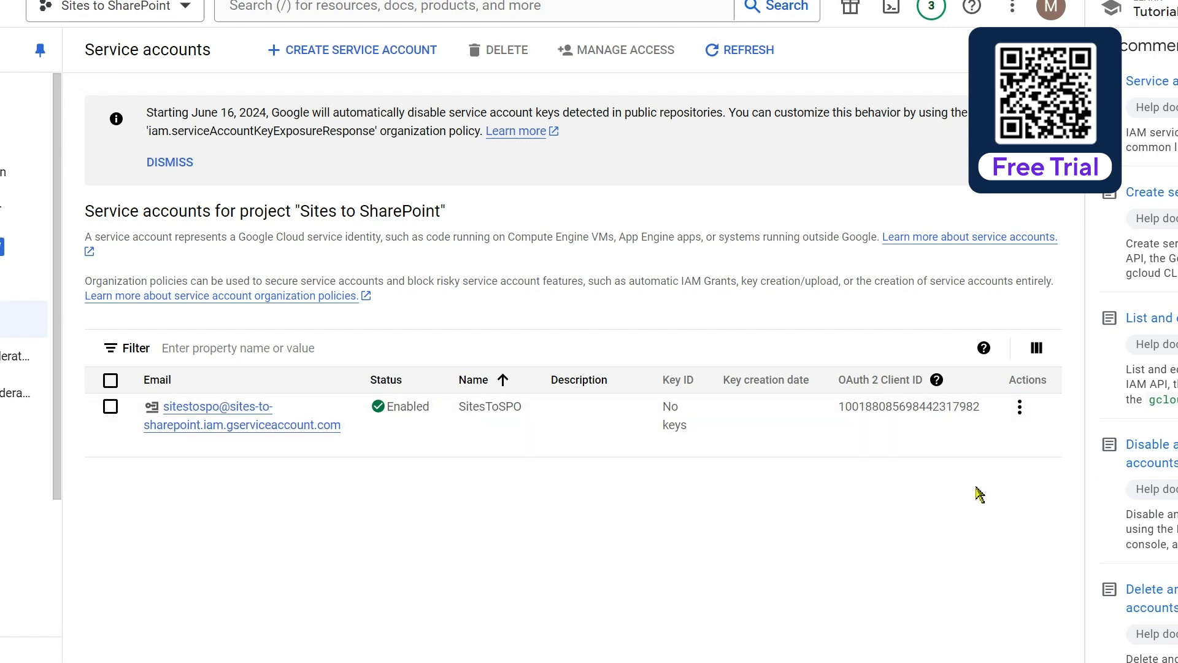
Add a new JSON private key to SitesToSPO through Manage keys and download it
{"action": "left_click", "coordinate": [1020, 408]}
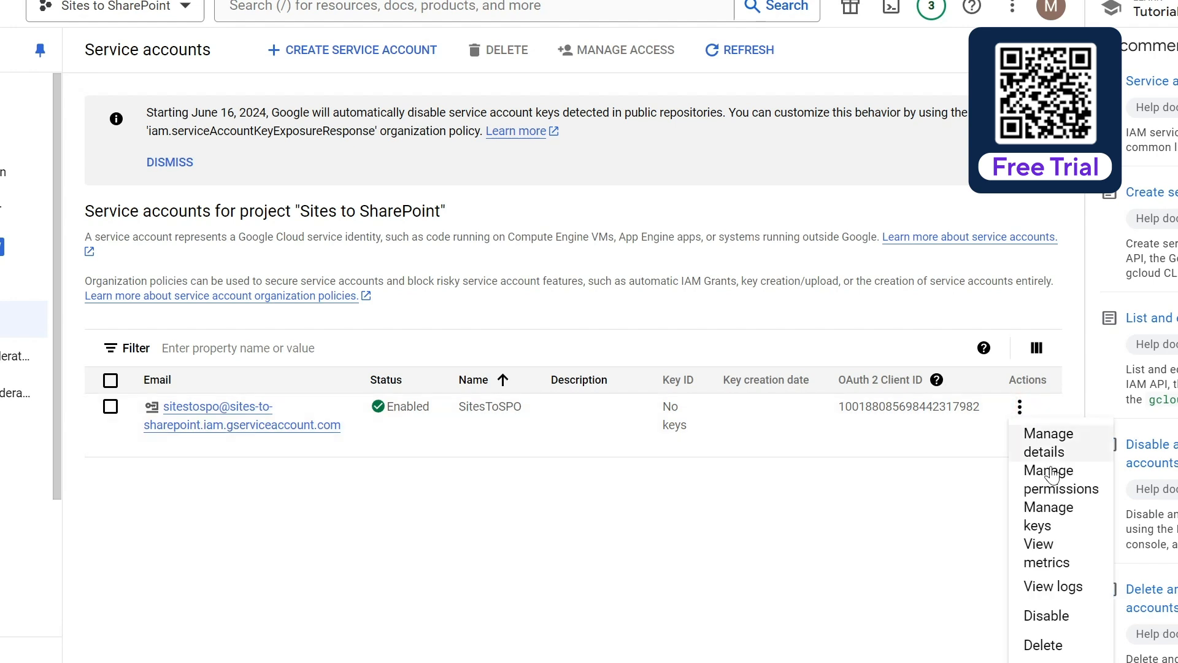
{"action": "left_click", "coordinate": [1049, 514]}
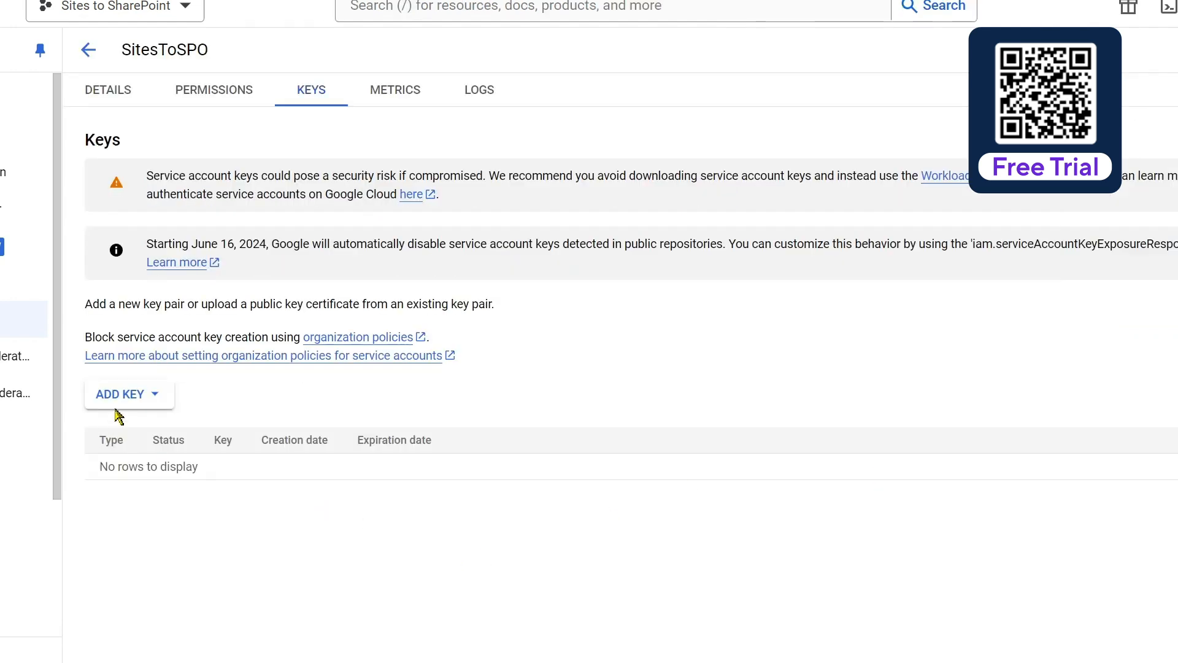
{"action": "left_click", "coordinate": [140, 394]}
{"action": "left_click", "coordinate": [143, 432]}
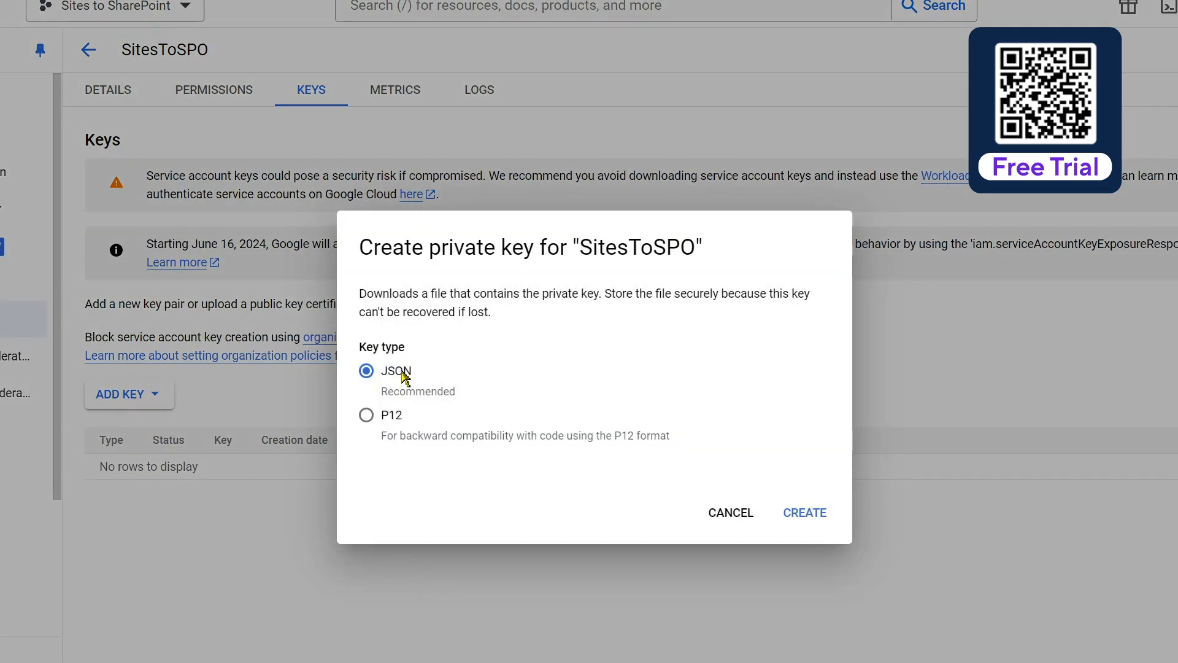
{"action": "left_click", "coordinate": [812, 513]}
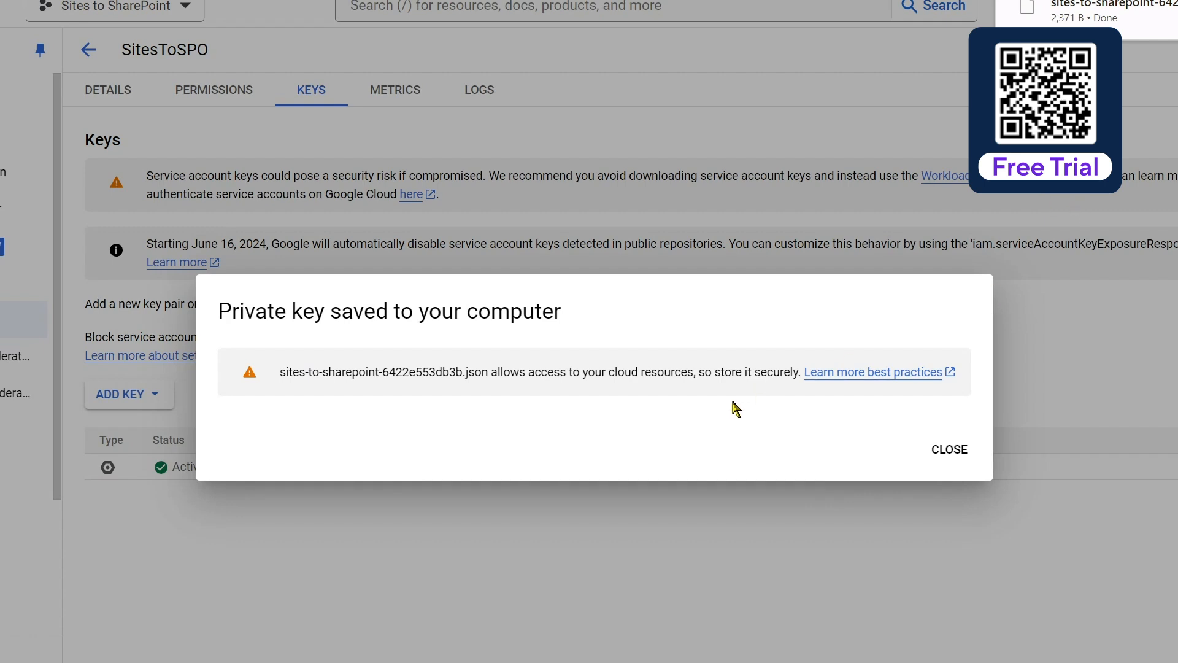
{"action": "left_click", "coordinate": [950, 451]}
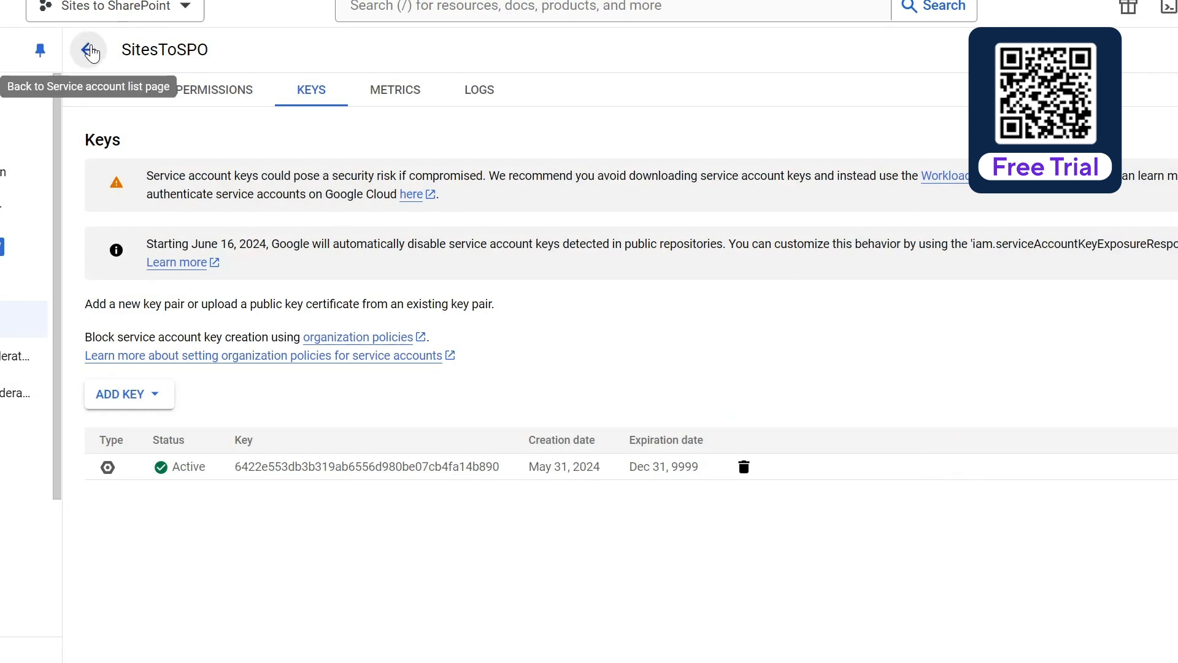
{"action": "left_click", "coordinate": [90, 52]}
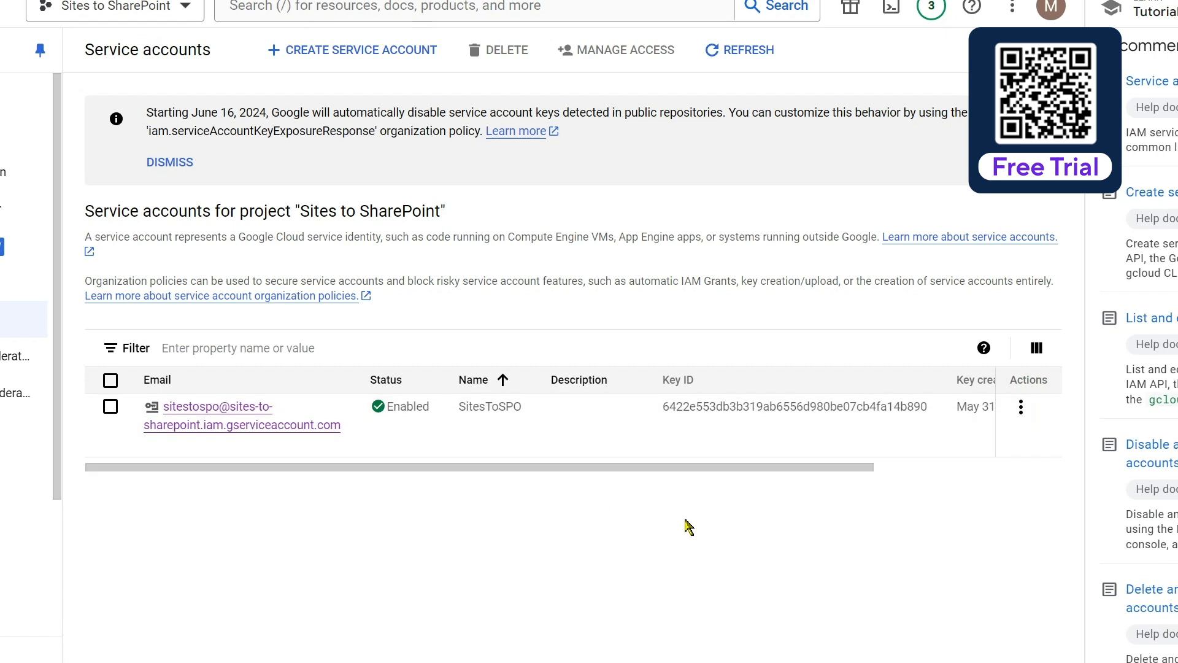
View the SitesToSPO service account details and highlight its Unique ID
{"action": "left_click", "coordinate": [1021, 408]}
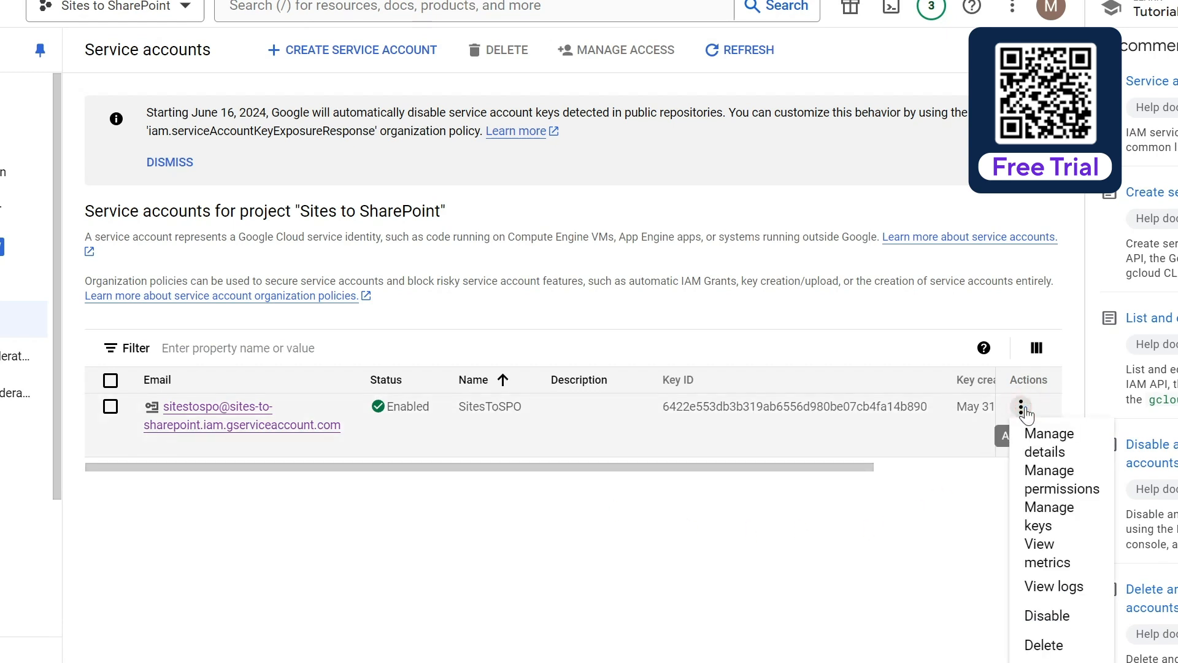
{"action": "left_click", "coordinate": [1049, 443]}
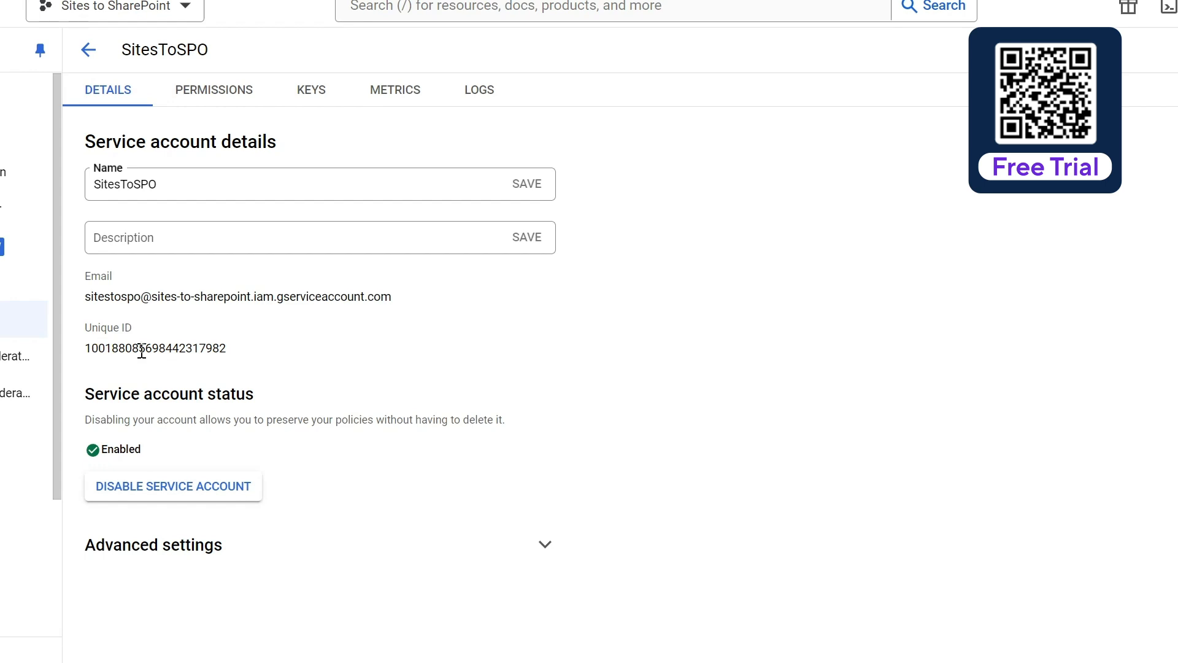
{"action": "left_click_drag", "start_coordinate": [230, 348], "coordinate": [85, 349]}
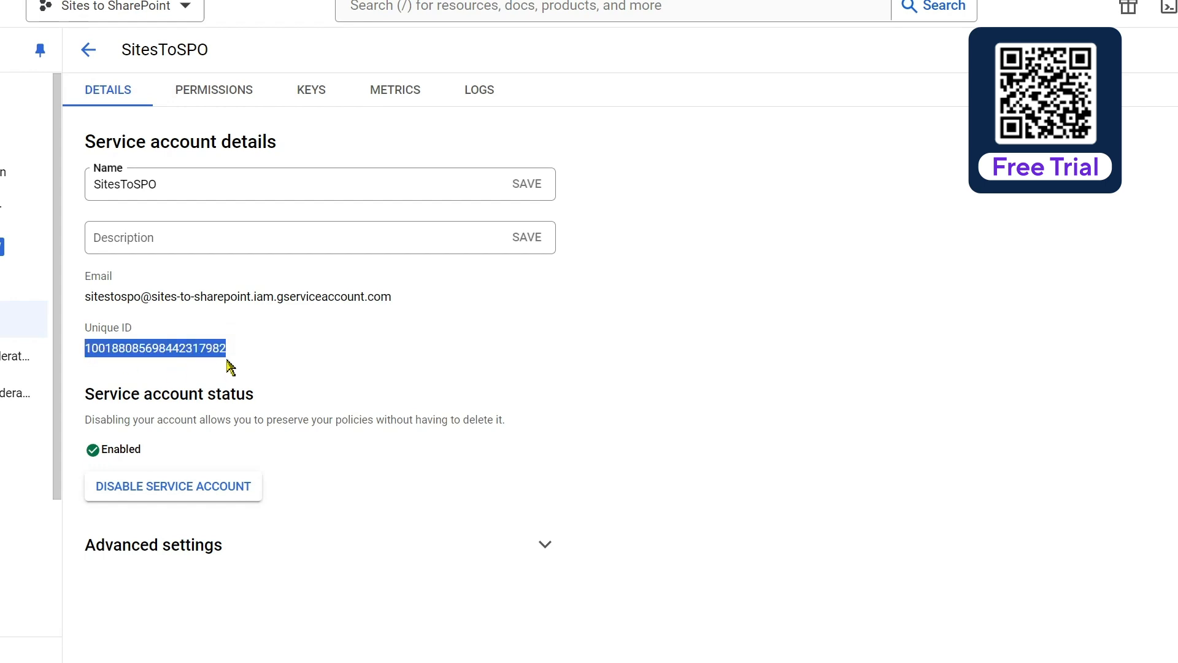
{"action": "left_click", "coordinate": [320, 352]}
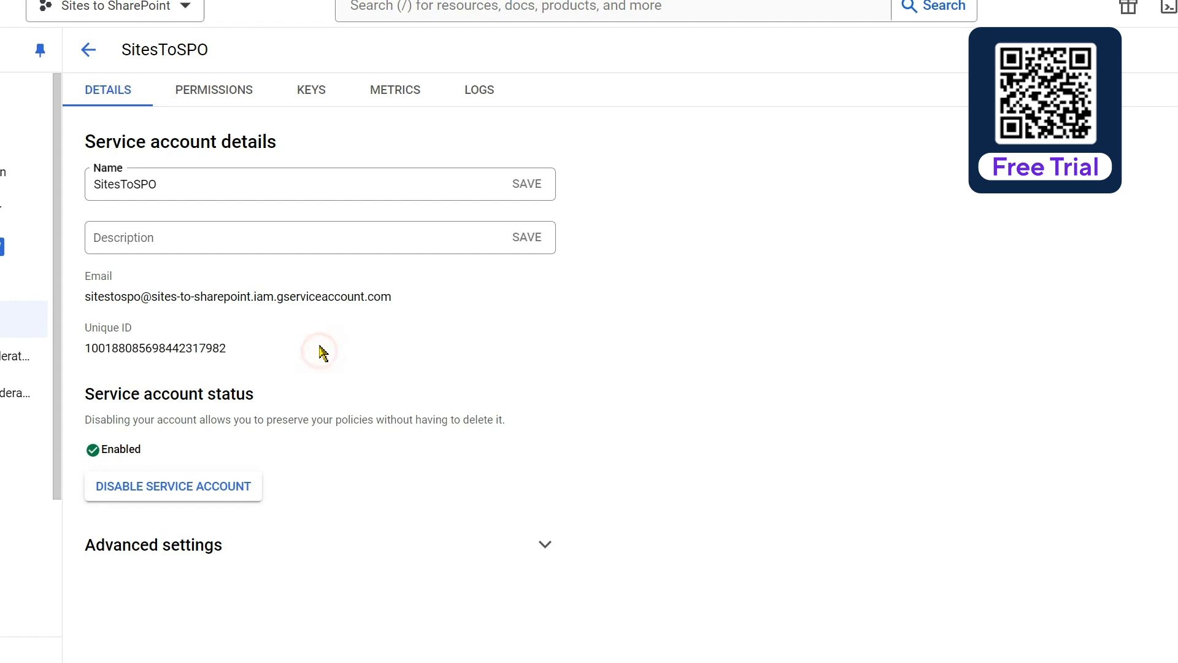
{"action": "left_click", "coordinate": [89, 49]}
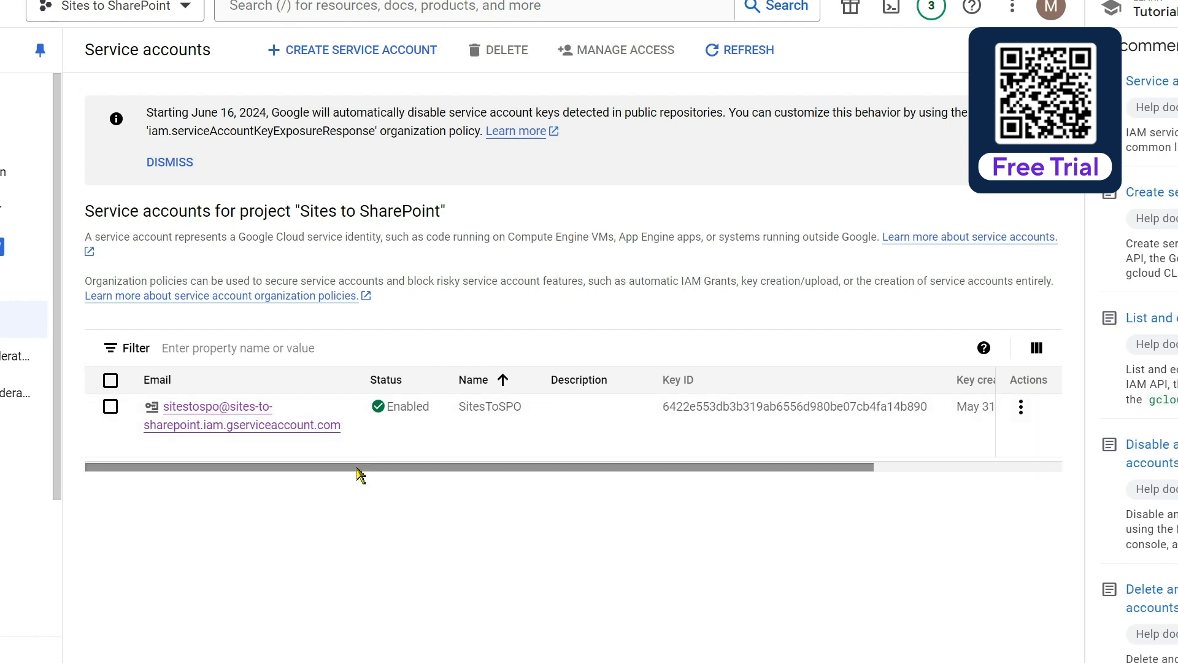
Copy the OAuth 2 Client ID from the service accounts table
{"action": "left_click_drag", "start_coordinate": [356, 469], "coordinate": [681, 518]}
{"action": "mouse_move", "coordinate": [899, 418]}
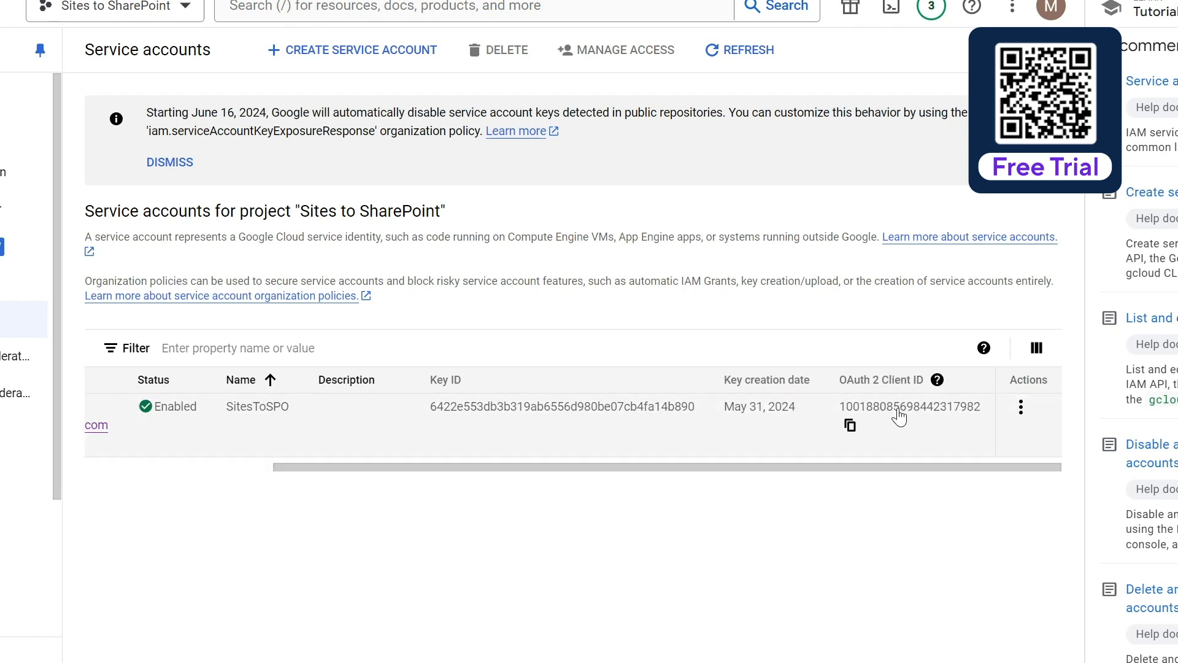
{"action": "left_click", "coordinate": [850, 426]}
{"action": "left_click", "coordinate": [850, 424]}
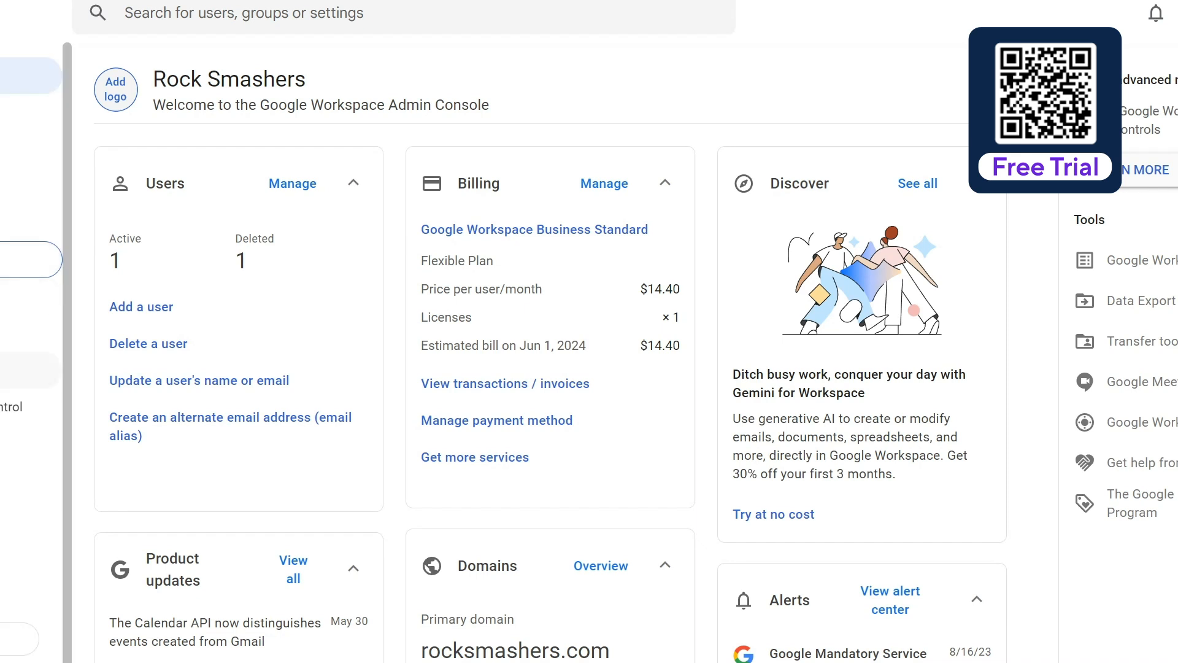
Go through Security > API controls to the Domain-wide Delegation list and start adding a client
{"action": "left_click", "coordinate": [11, 407]}
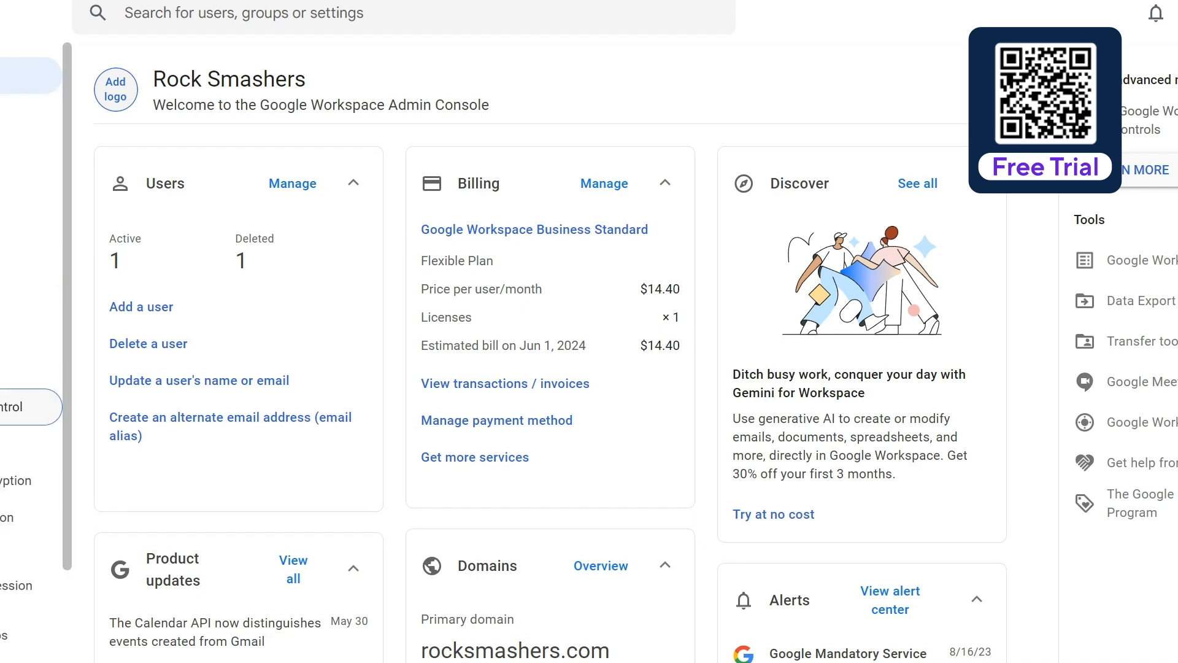
{"action": "left_click", "coordinate": [6, 446]}
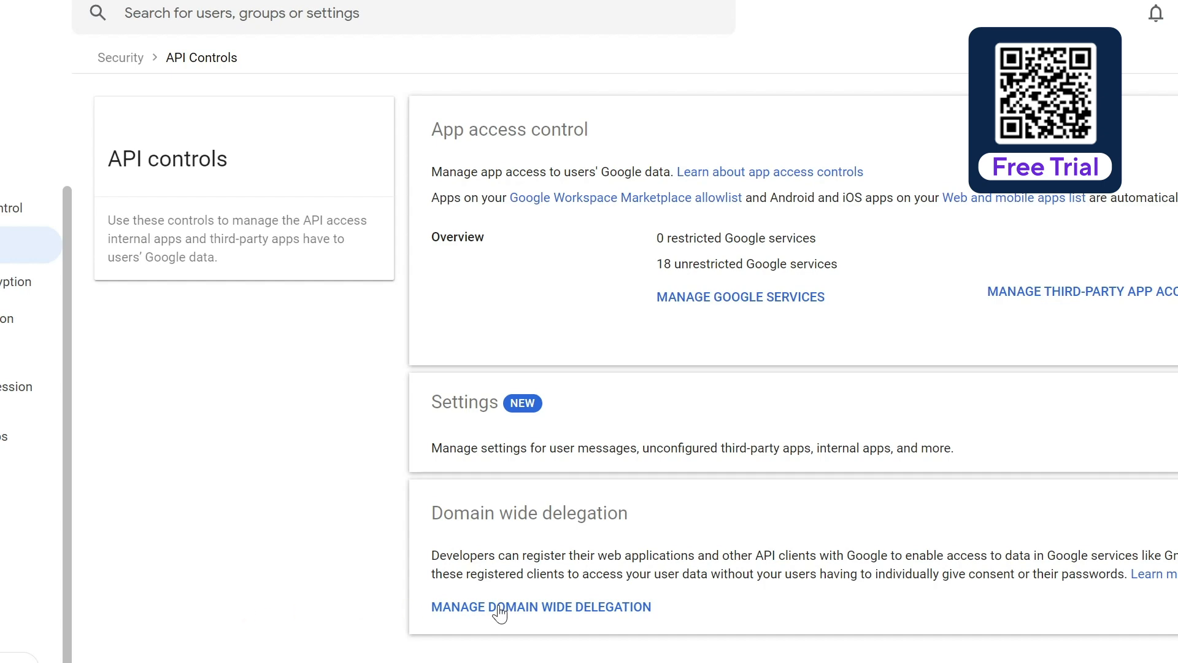
{"action": "left_click", "coordinate": [565, 607]}
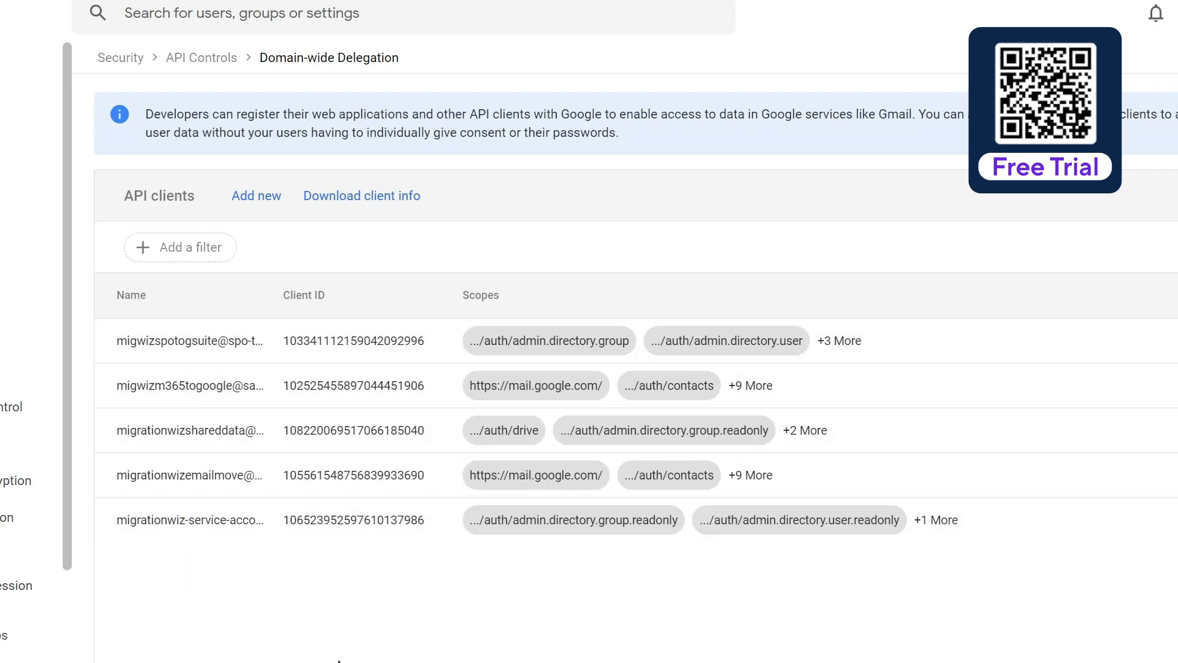
{"action": "left_click", "coordinate": [260, 208]}
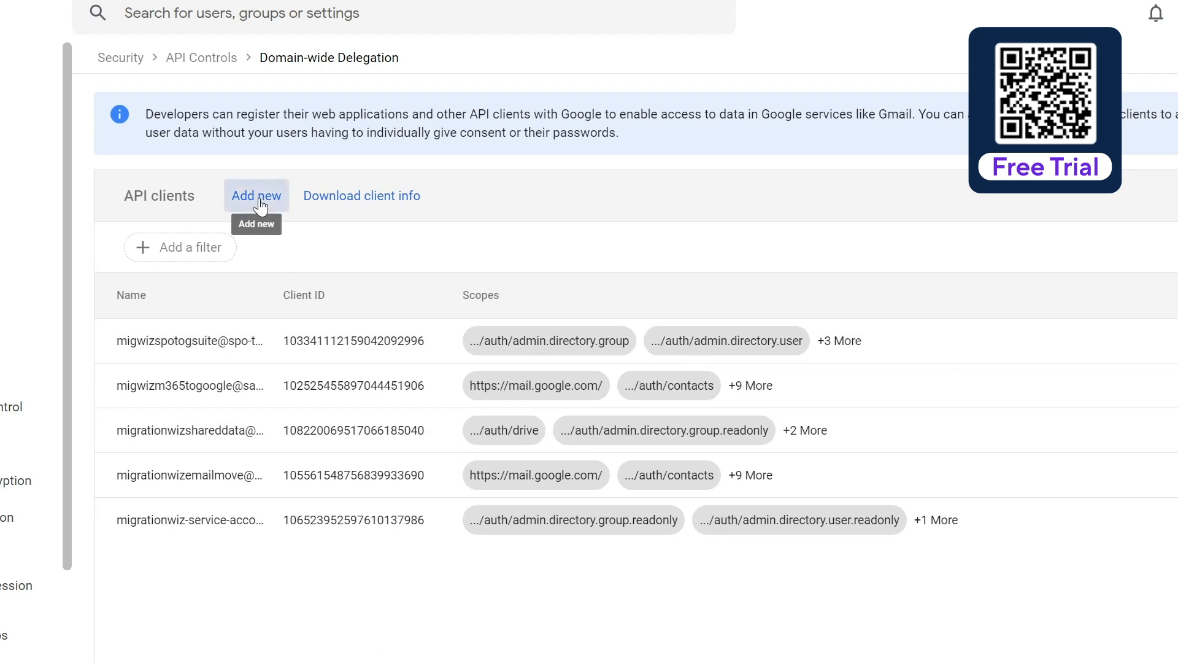
Authorize the SitesToSPO client ID with calendar.readonly, drive and admin.directory scopes
{"action": "left_click", "coordinate": [260, 207]}
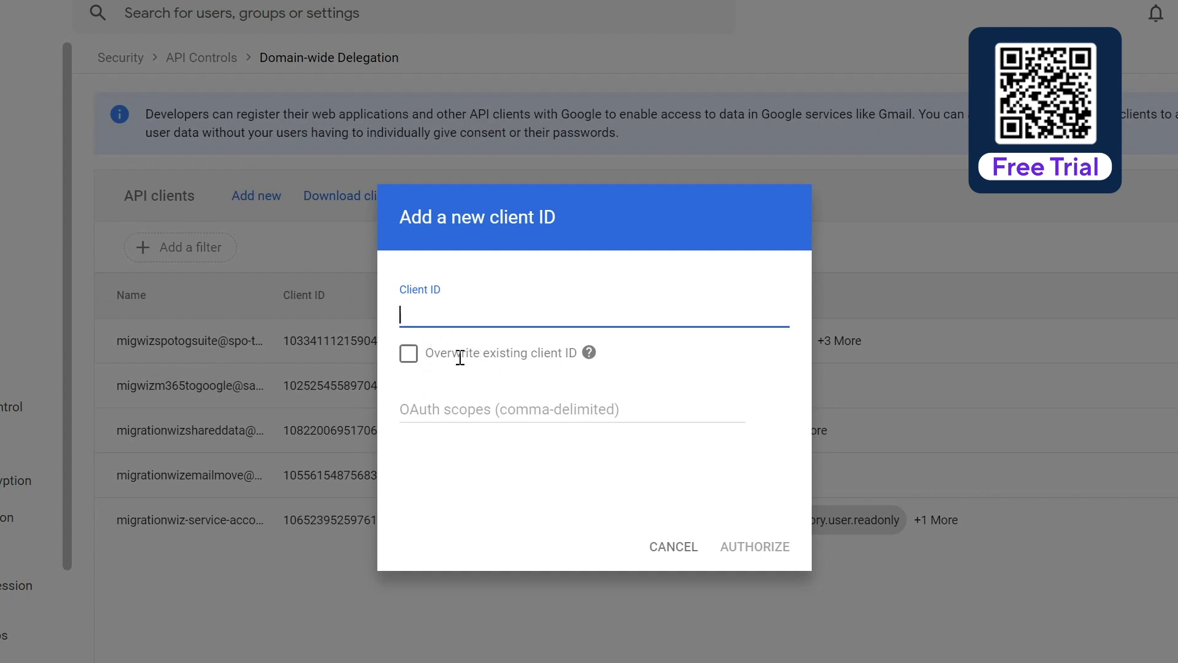
{"action": "key", "text": "ctrl+v"}
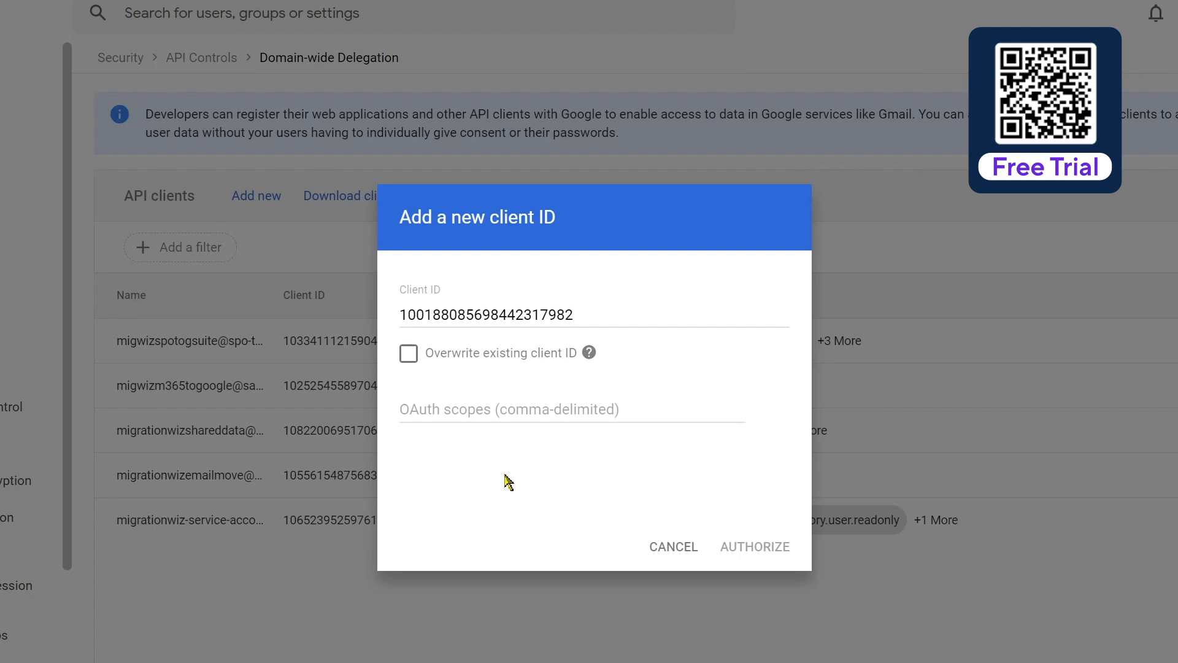
{"action": "left_click", "coordinate": [525, 408]}
{"action": "key", "text": "ctrl+v"}
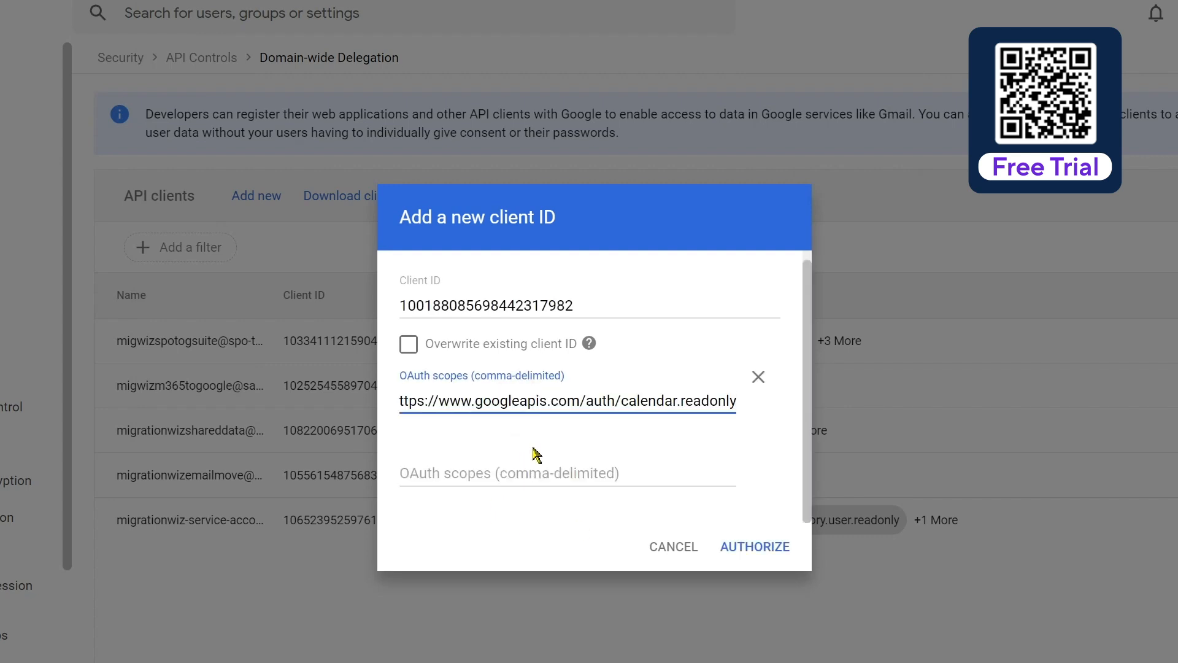
{"action": "left_click", "coordinate": [528, 474]}
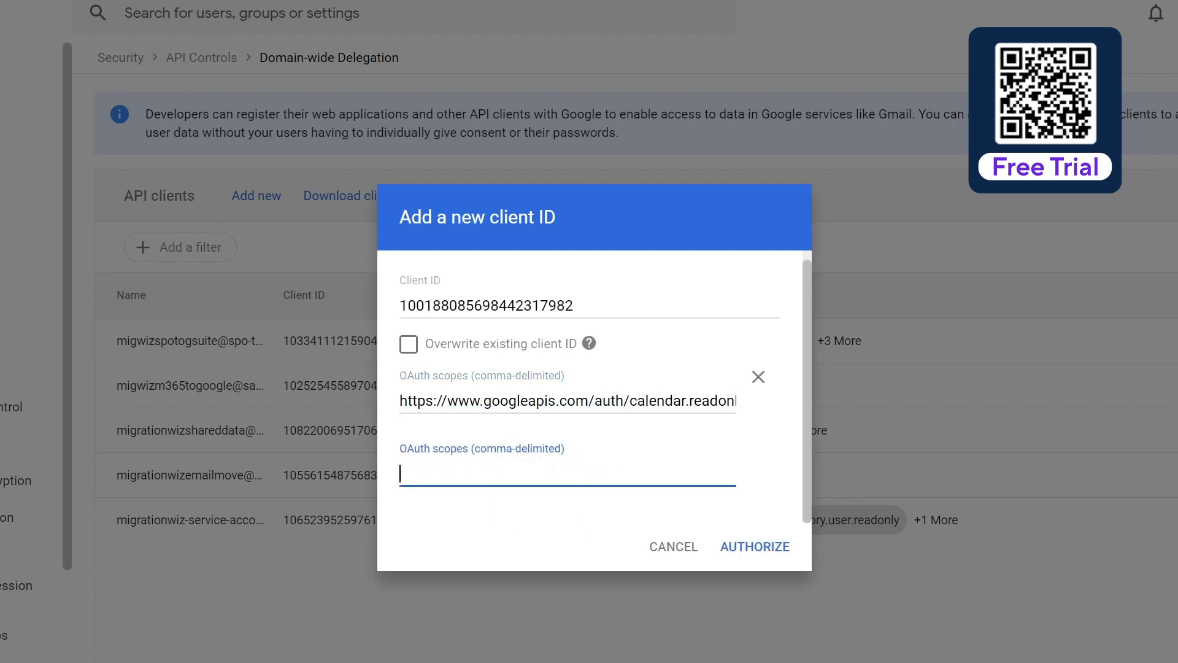
{"action": "key", "text": "ctrl+v"}
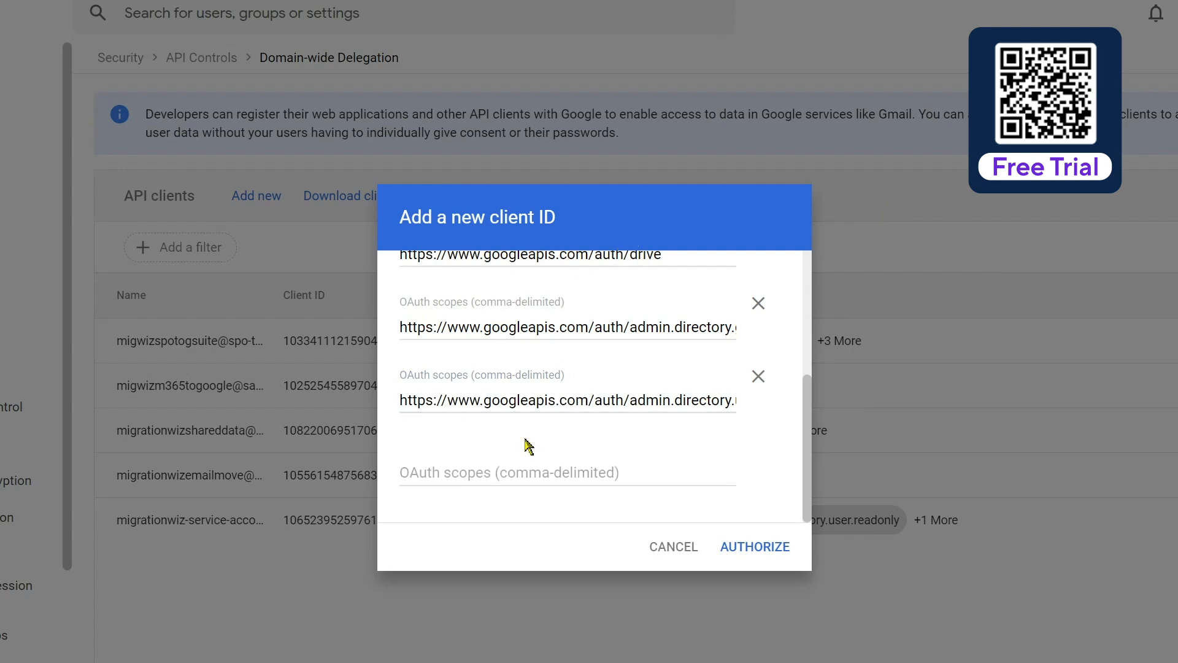
{"action": "left_click", "coordinate": [742, 552]}
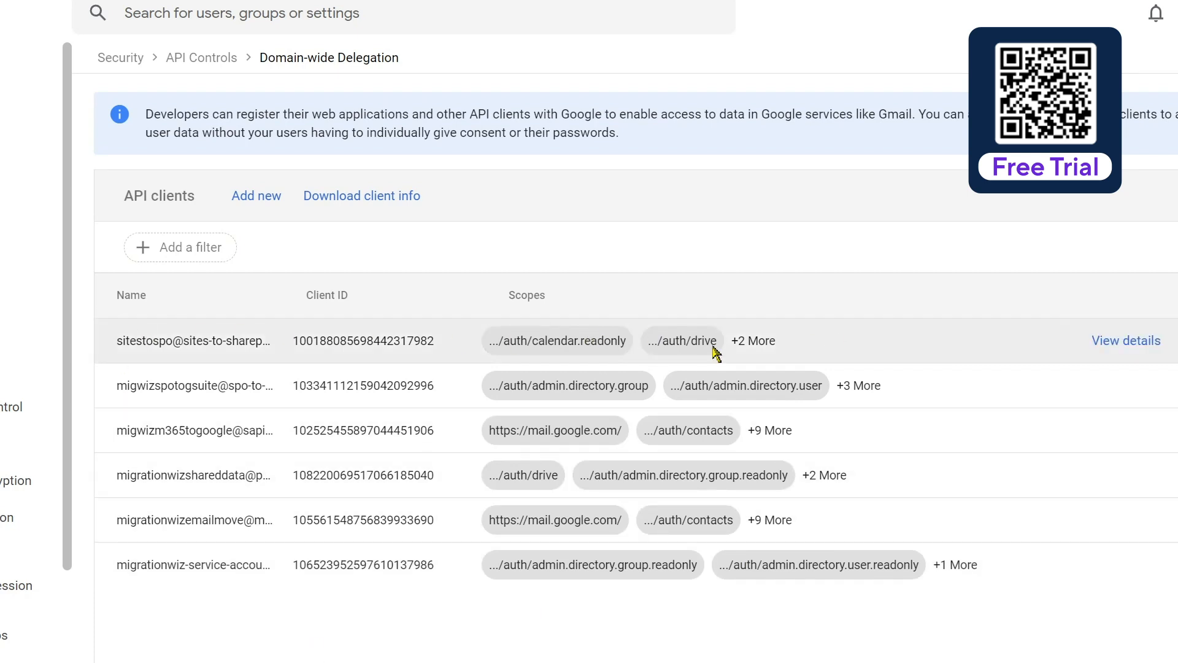
Review the new delegated client's four scopes in its details panel, then close it
{"action": "left_click", "coordinate": [1133, 339]}
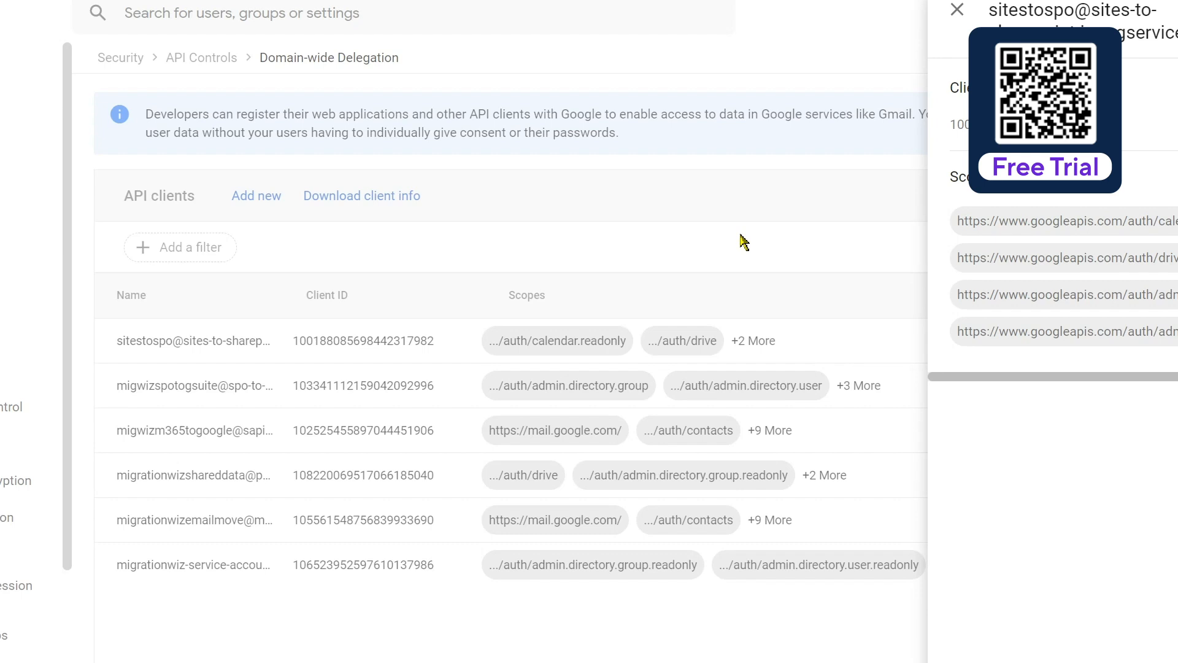
{"action": "left_click", "coordinate": [957, 9]}
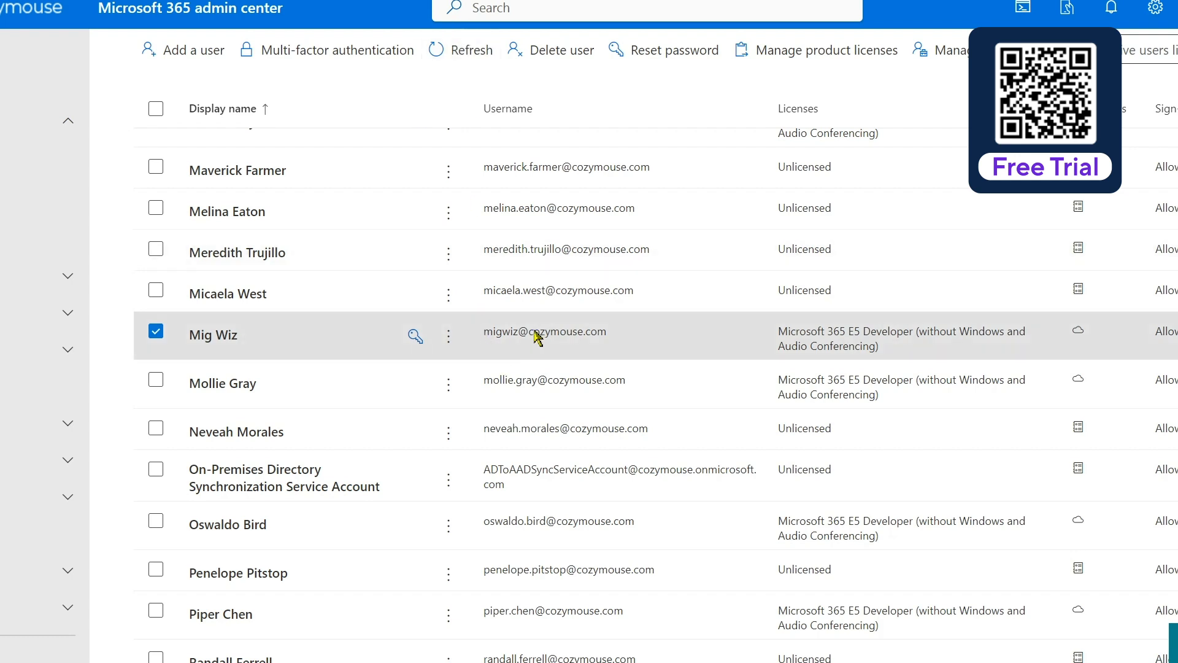
Add SharePoint Administrator to the migration user's admin roles alongside Global Administrator
{"action": "left_click", "coordinate": [211, 336]}
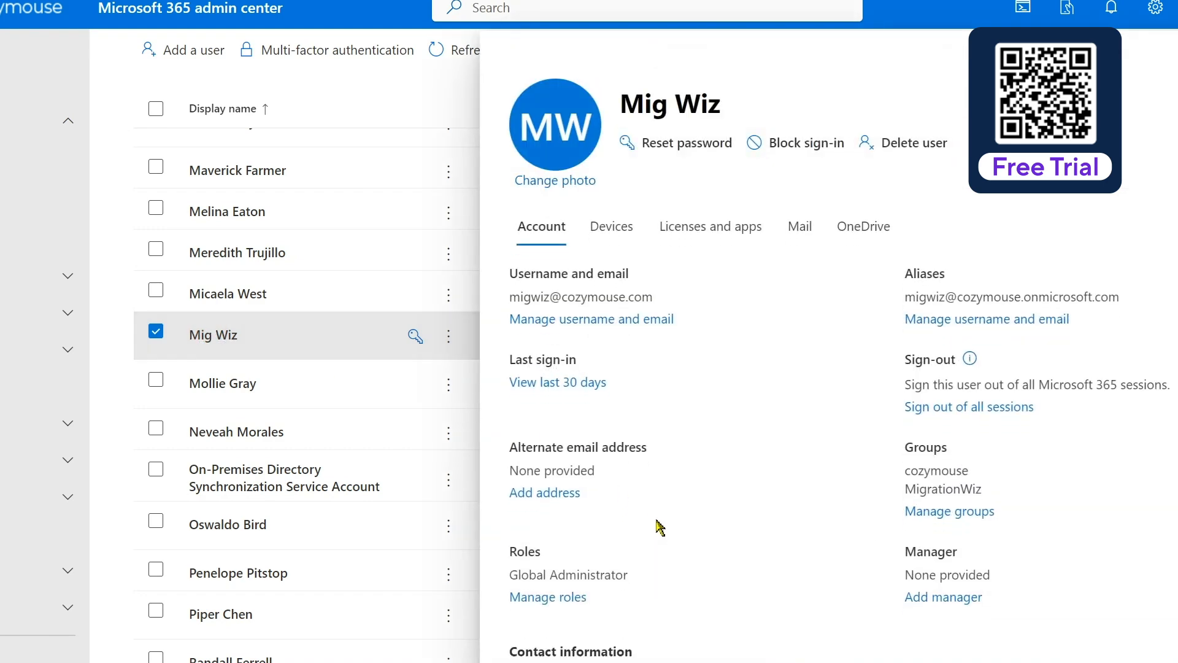
{"action": "scroll", "coordinate": [660, 527], "scroll_direction": "down", "scroll_amount": 2}
{"action": "left_click", "coordinate": [537, 463]}
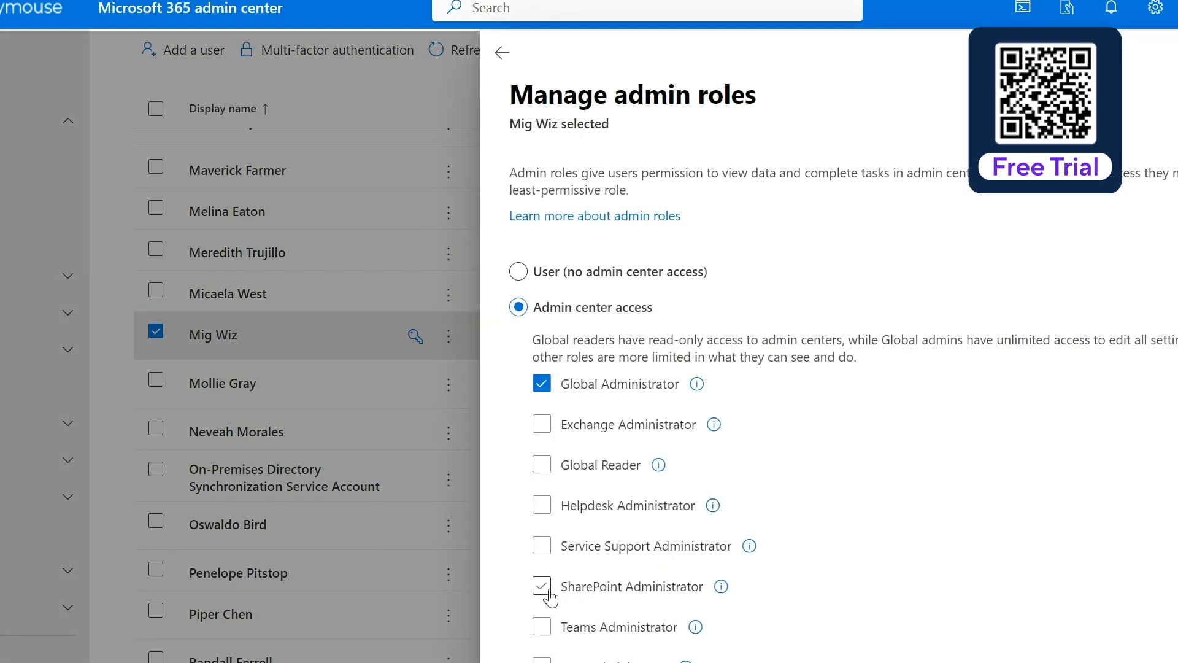
{"action": "left_click", "coordinate": [548, 590]}
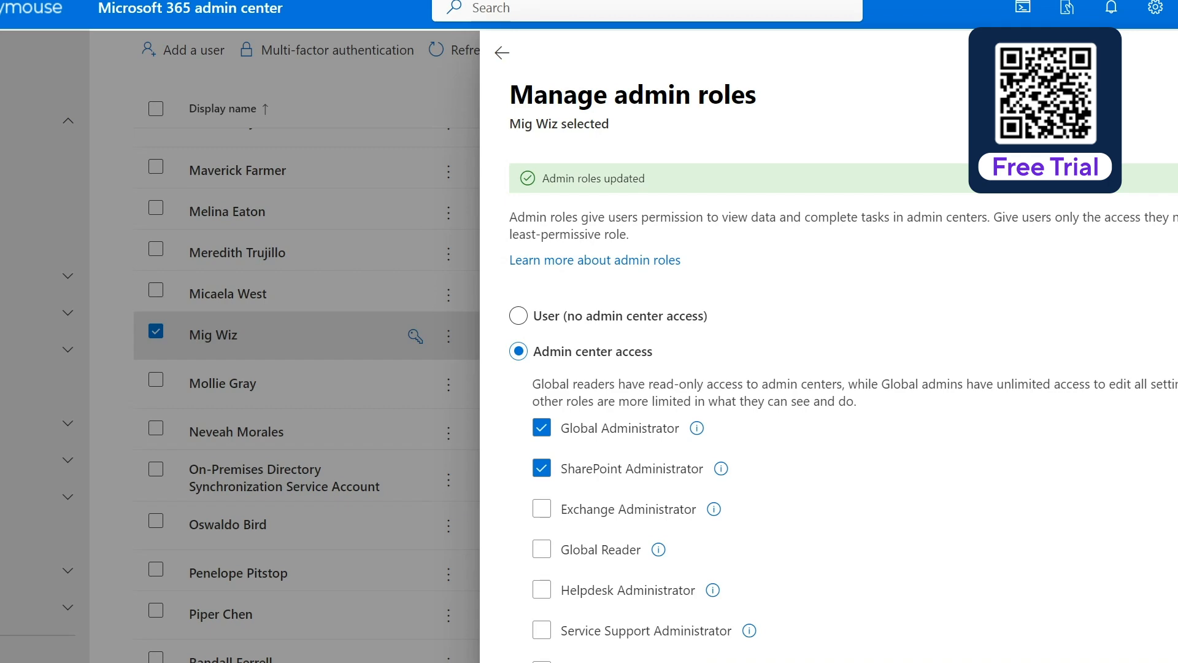
{"action": "key", "text": "Escape"}
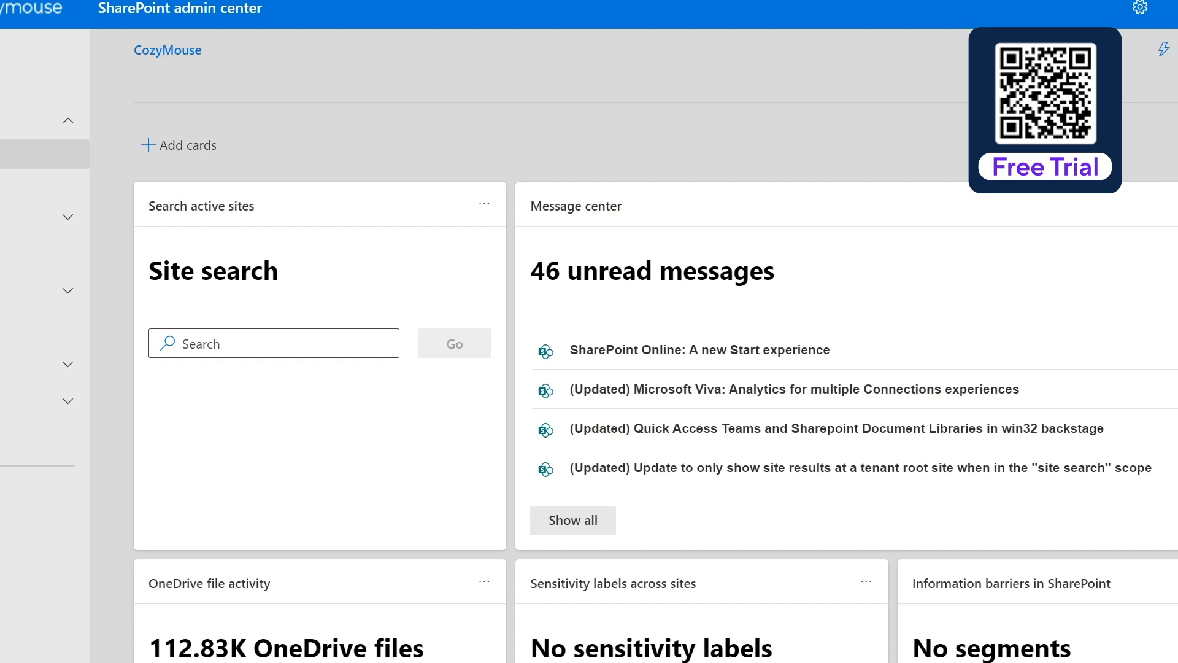
From Active sites, begin a new communication site and preview the Blank template
{"action": "left_click", "coordinate": [12, 165]}
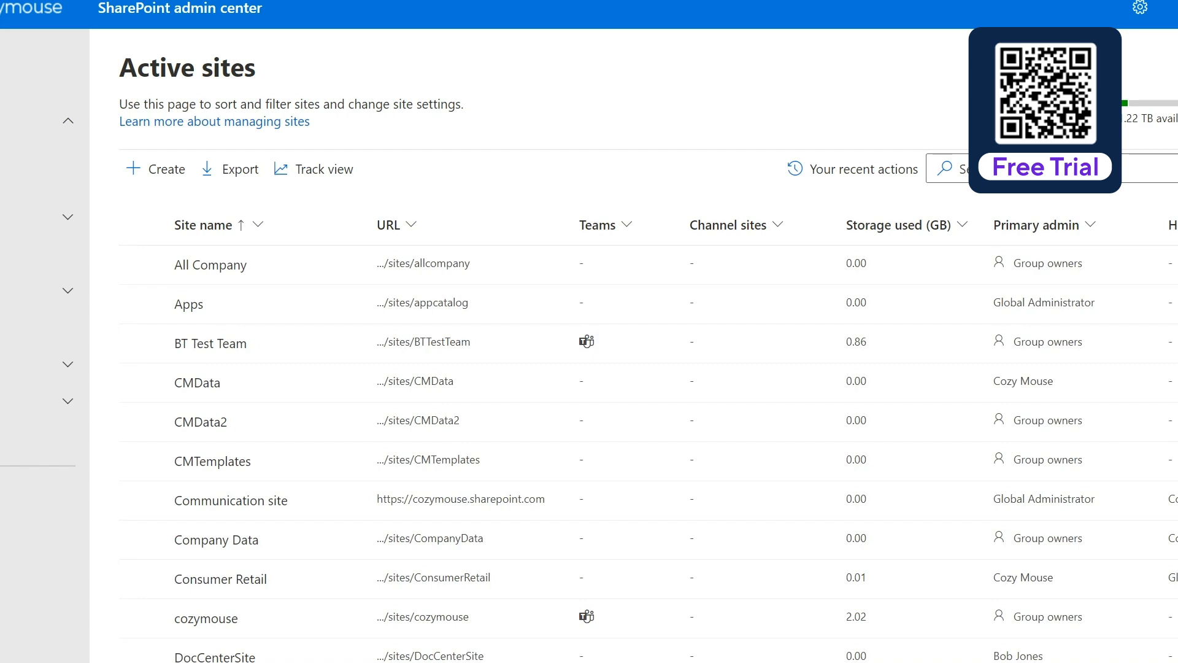
{"action": "left_click", "coordinate": [156, 172]}
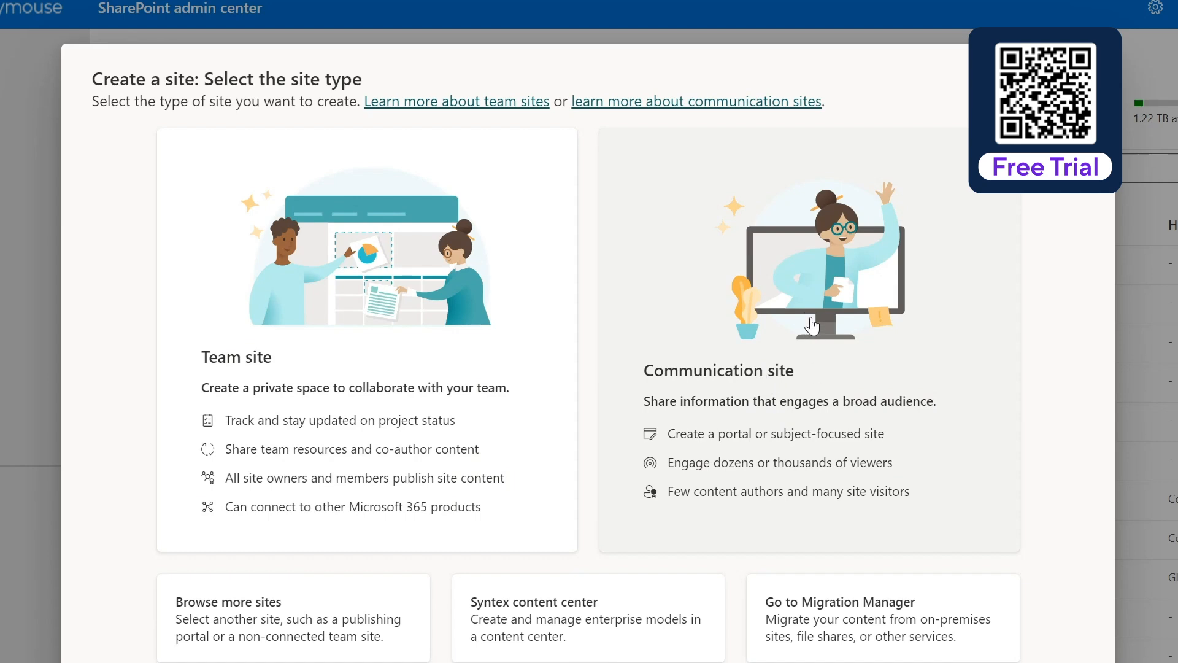
{"action": "left_click", "coordinate": [813, 310]}
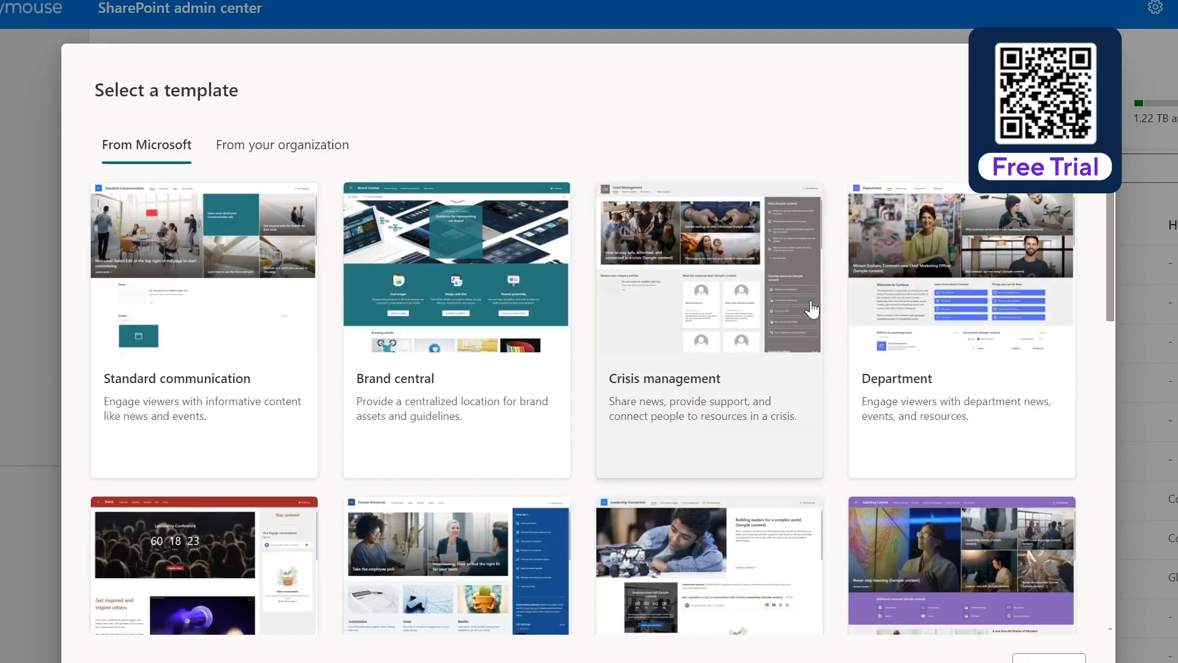
{"action": "scroll", "coordinate": [583, 395], "scroll_direction": "down", "scroll_amount": 7}
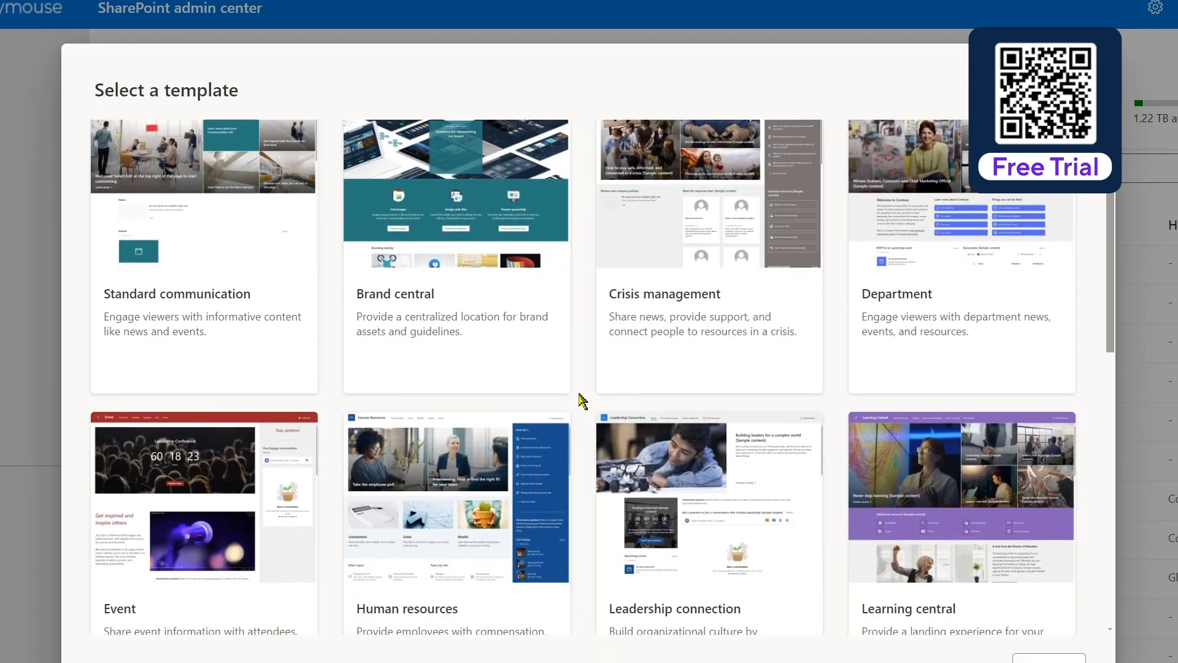
{"action": "scroll", "coordinate": [584, 399], "scroll_direction": "down", "scroll_amount": 5}
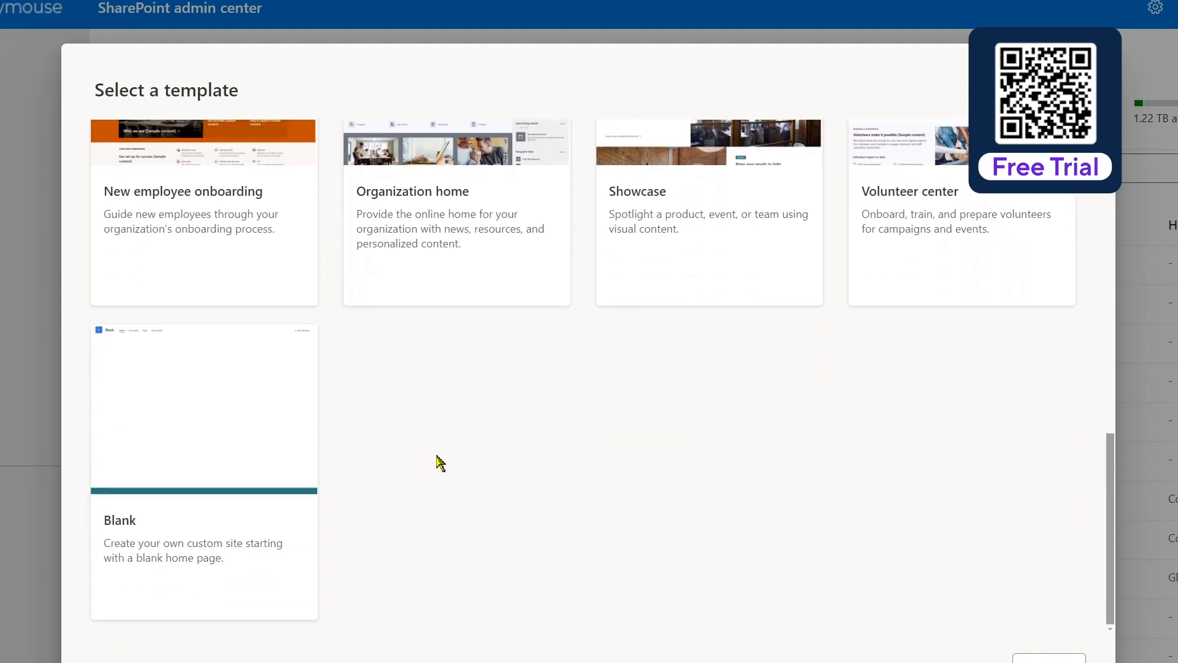
{"action": "left_click", "coordinate": [195, 415]}
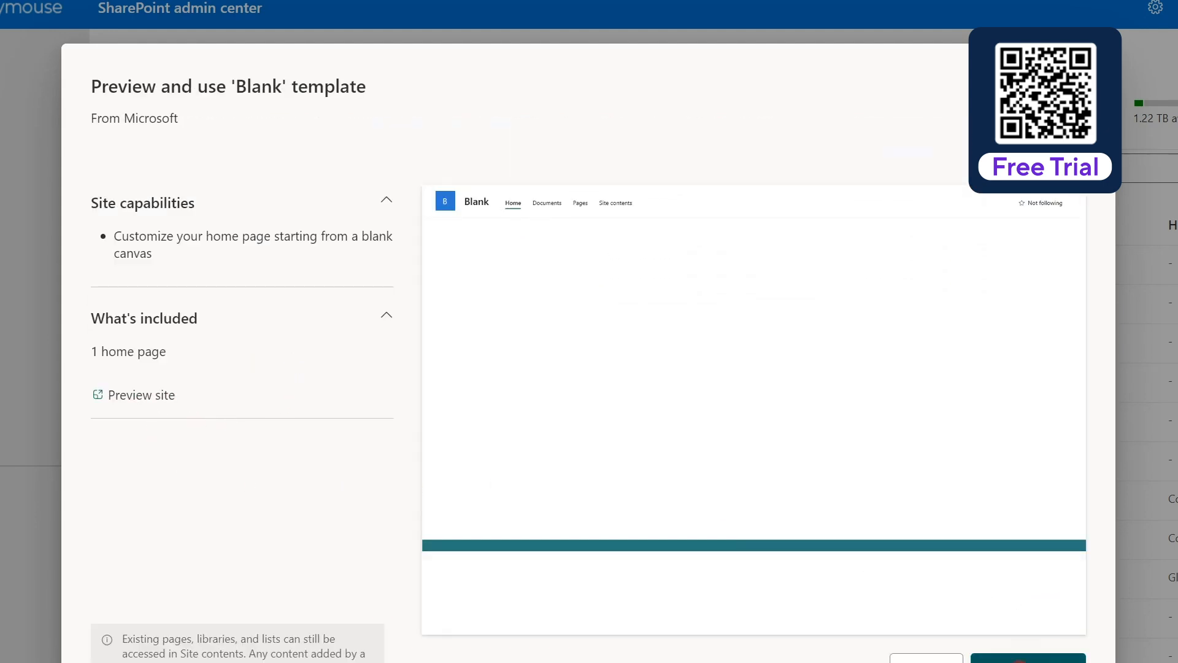
Use the Blank template, naming the site 'HelpCenter' with the migration user as owner
{"action": "left_click", "coordinate": [1029, 658]}
{"action": "left_click", "coordinate": [736, 390]}
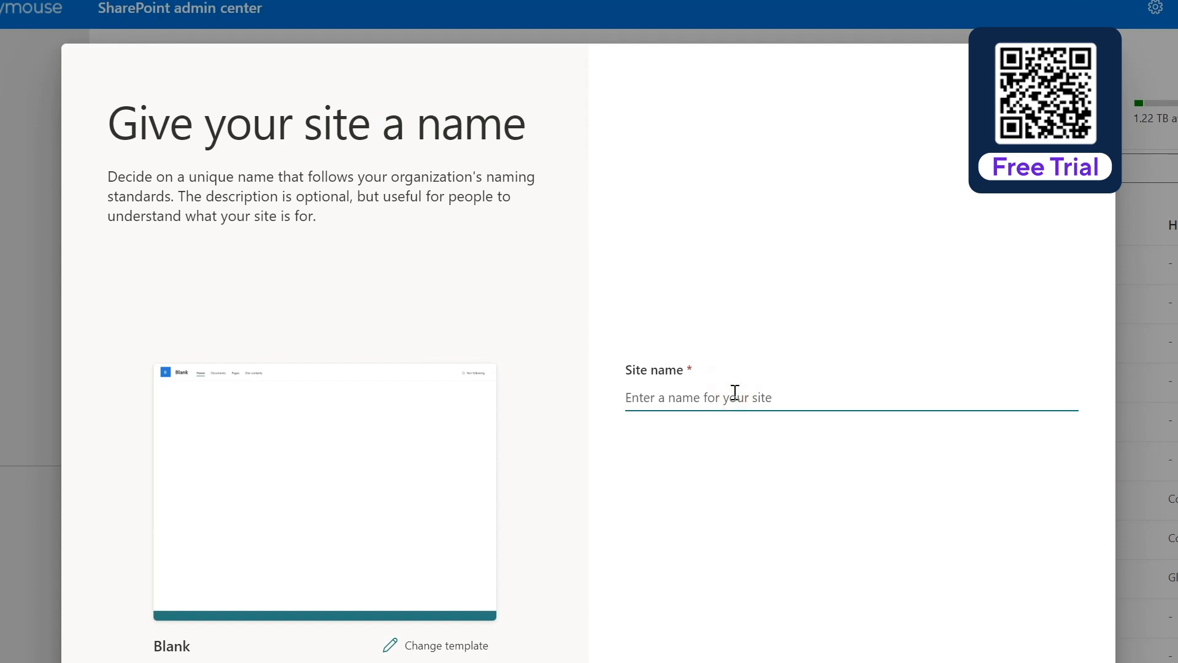
{"action": "type", "text": "HelpC"}
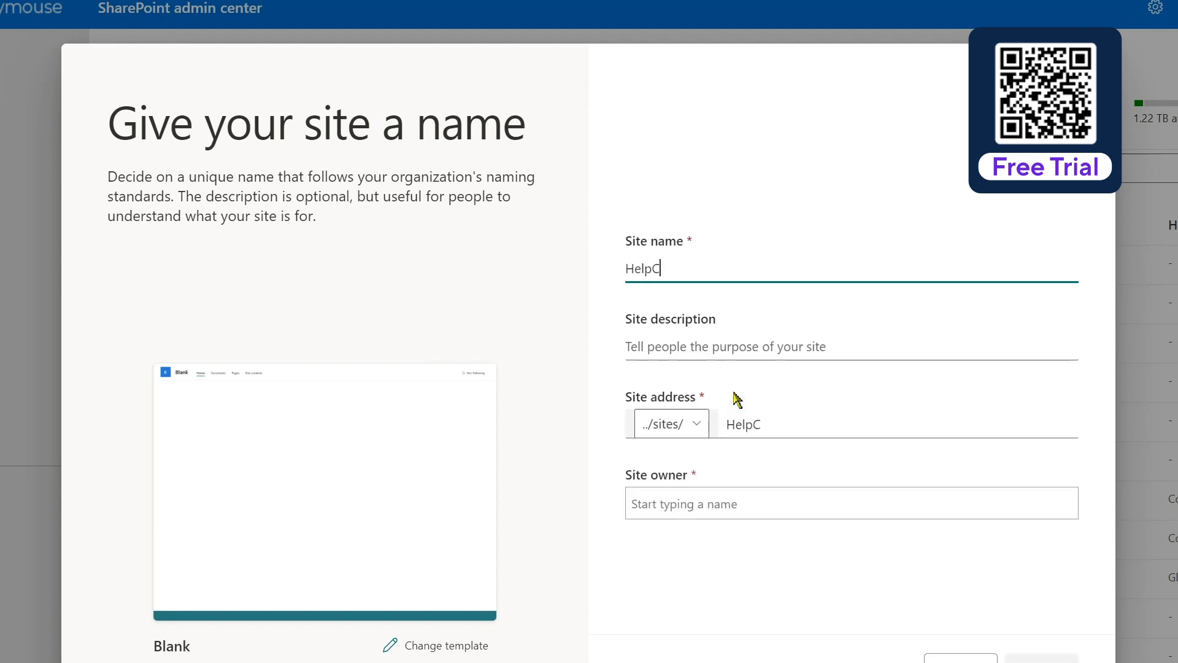
{"action": "type", "text": "ente"}
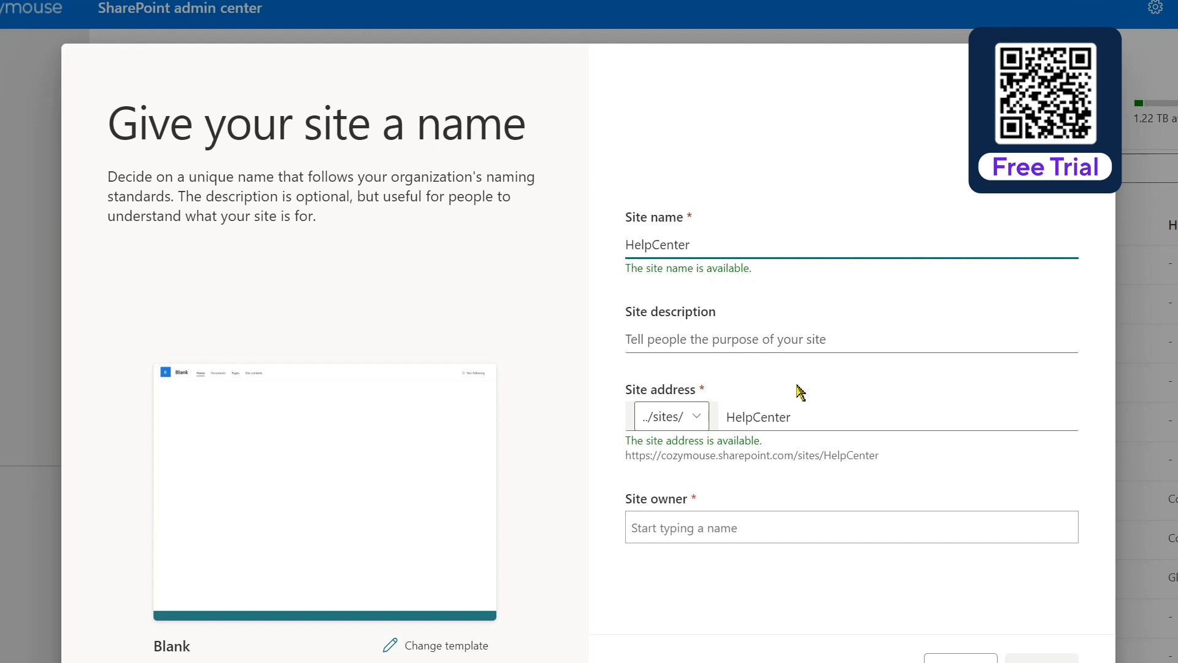
{"action": "left_click", "coordinate": [732, 526]}
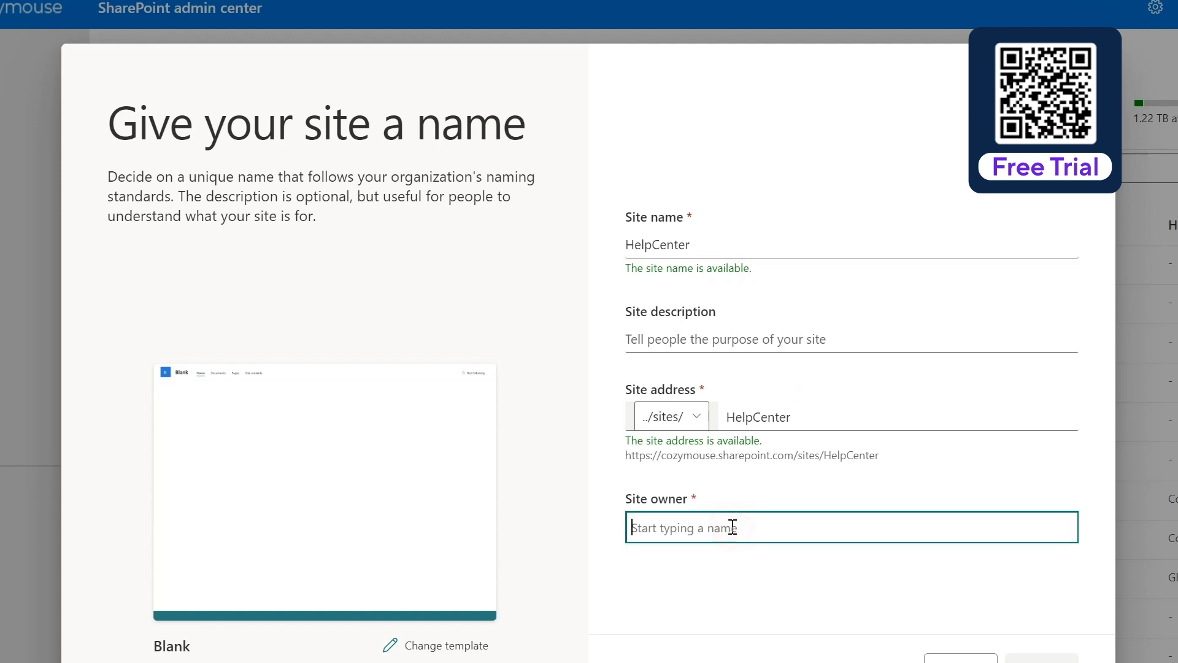
{"action": "type", "text": "migw"}
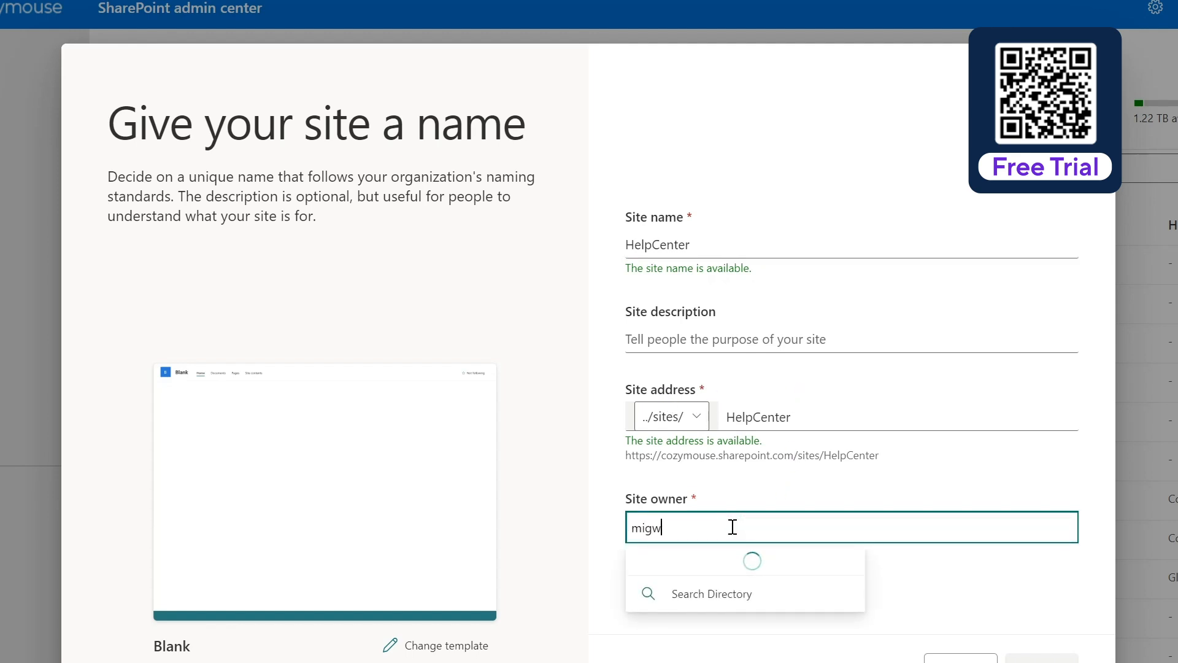
{"action": "left_click", "coordinate": [749, 571]}
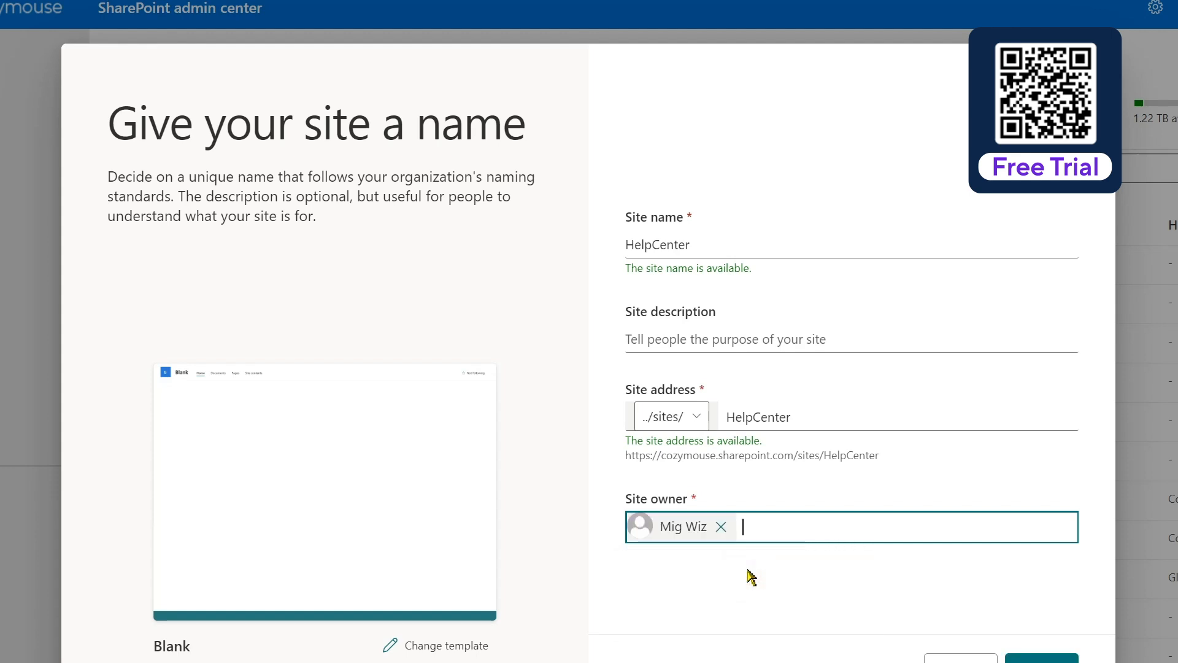
Set the site's time zone to Mountain Time (US and Canada) and create it
{"action": "left_click", "coordinate": [1041, 657]}
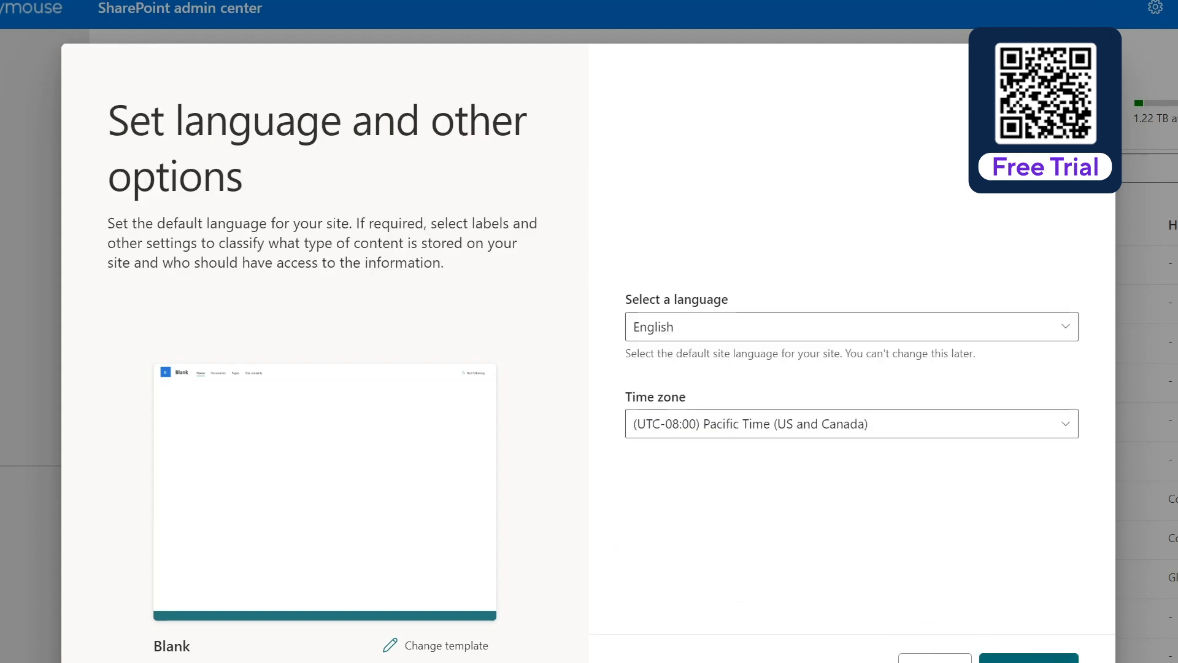
{"action": "left_click", "coordinate": [877, 425]}
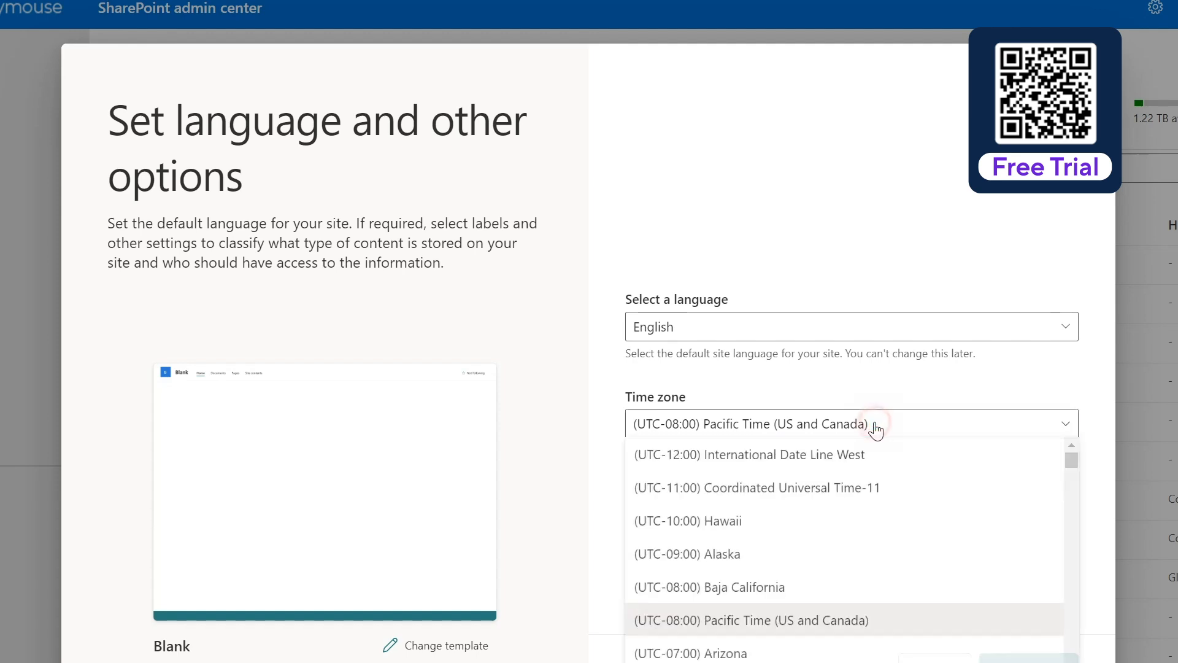
{"action": "scroll", "coordinate": [876, 532], "scroll_direction": "down", "scroll_amount": 3}
{"action": "left_click", "coordinate": [876, 535]}
{"action": "left_click", "coordinate": [1041, 657]}
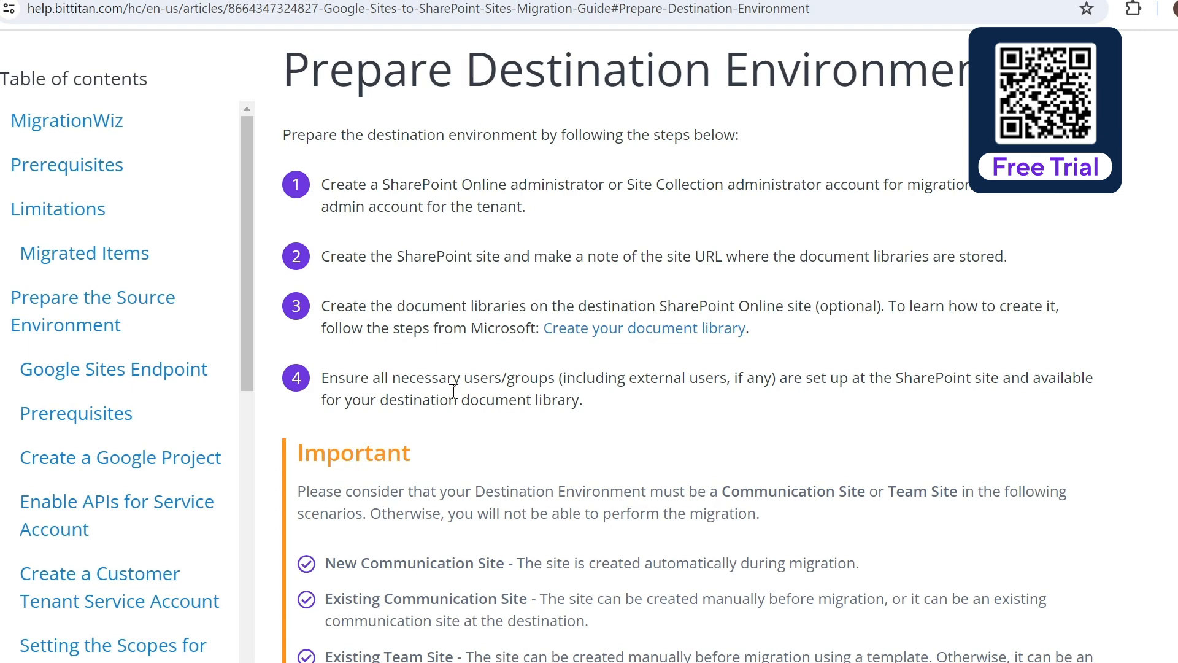
Copy the MigrationWiz-SharePoint-FullControl consent link from the App-Based Authentication instructions
{"action": "scroll", "coordinate": [455, 391], "scroll_direction": "down", "scroll_amount": 4}
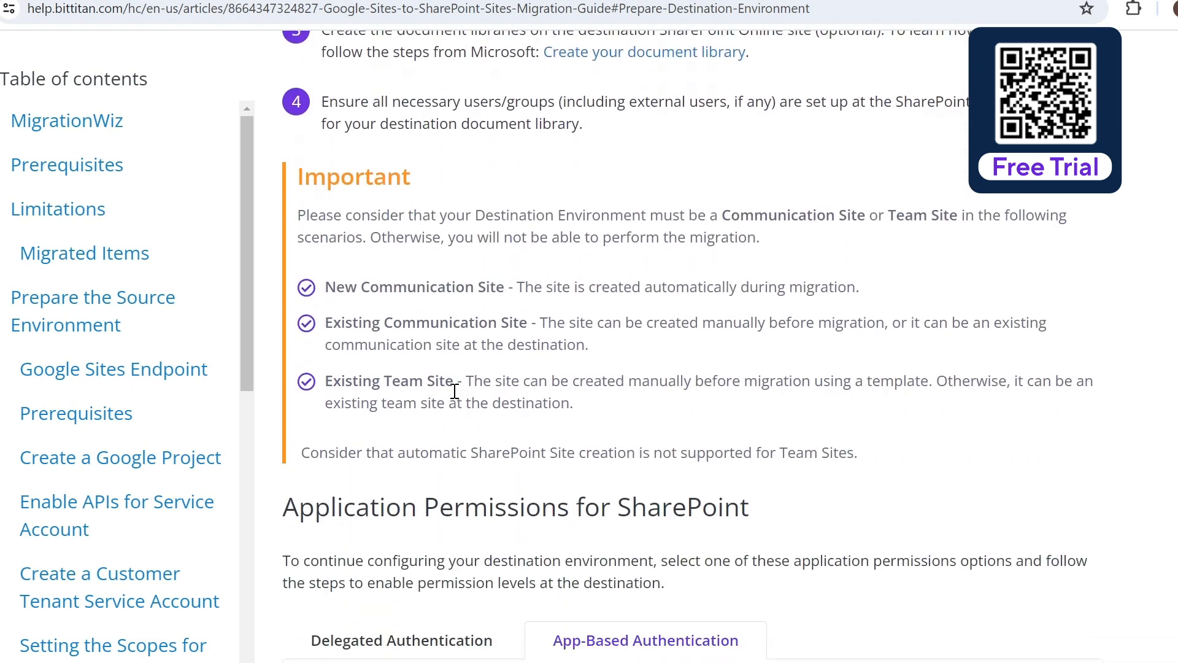
{"action": "scroll", "coordinate": [470, 386], "scroll_direction": "down", "scroll_amount": 1}
{"action": "scroll", "coordinate": [470, 387], "scroll_direction": "down", "scroll_amount": 5}
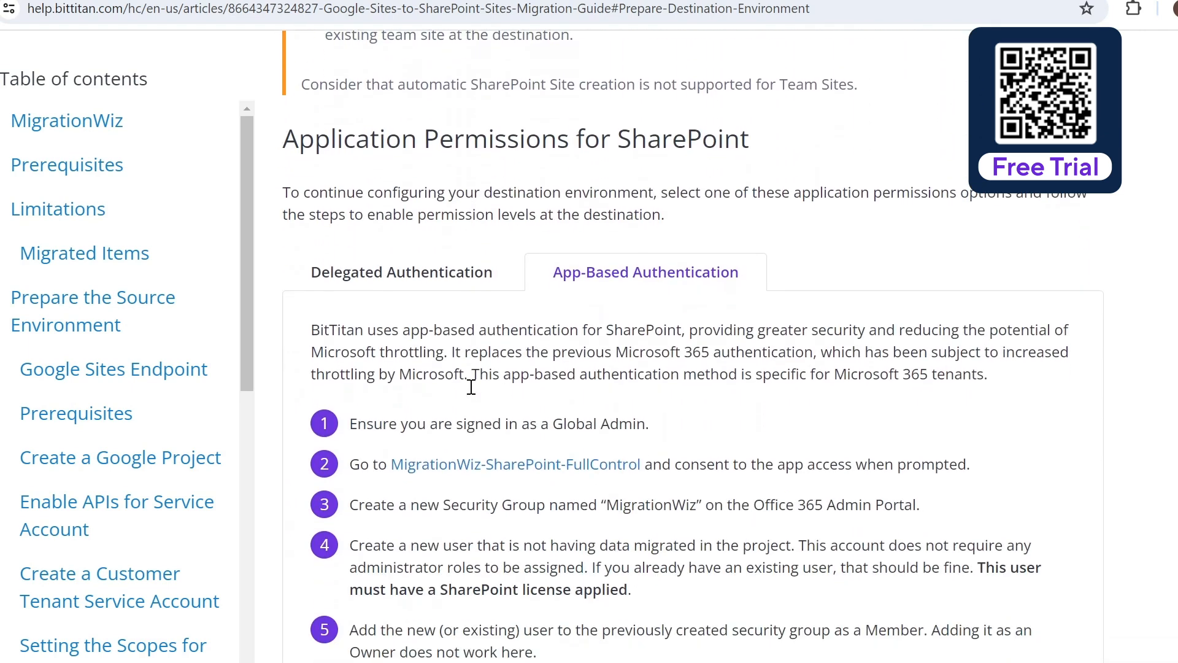
{"action": "left_click", "coordinate": [422, 272]}
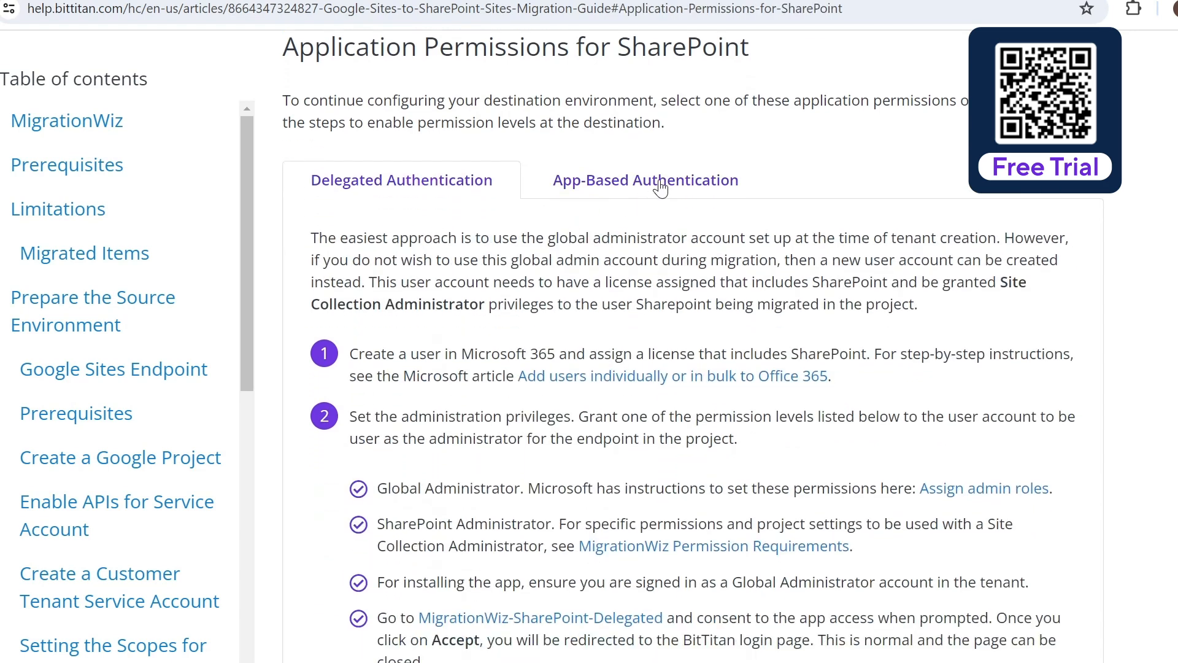
{"action": "left_click", "coordinate": [660, 189]}
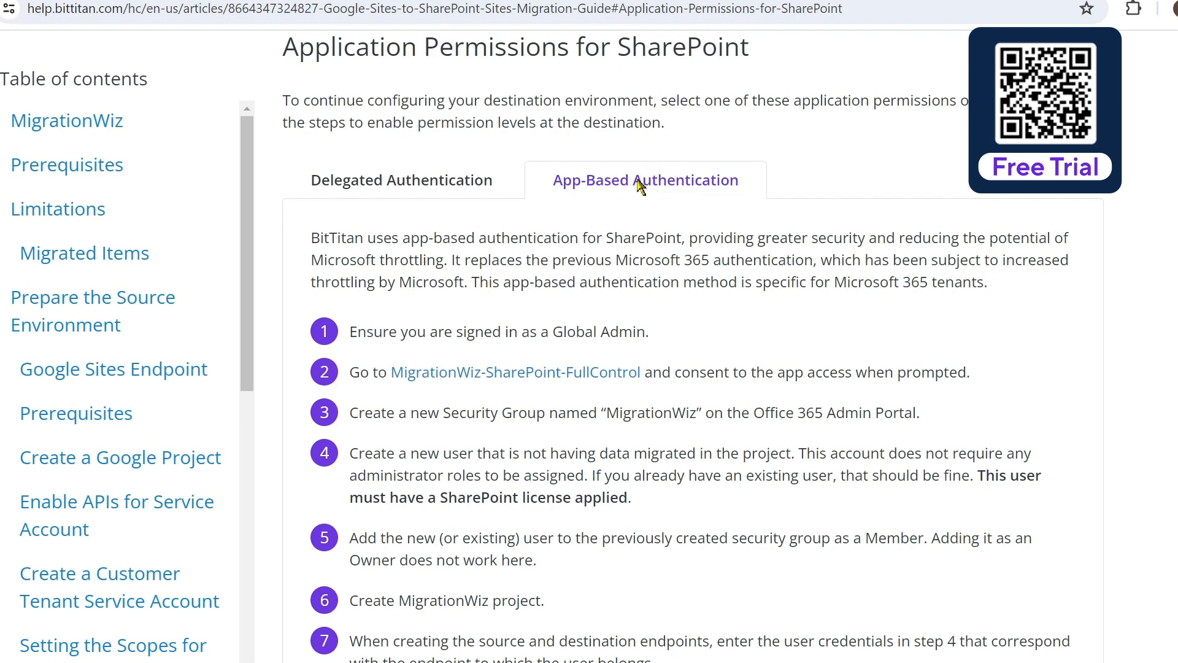
{"action": "scroll", "coordinate": [696, 404], "scroll_direction": "down", "scroll_amount": 1}
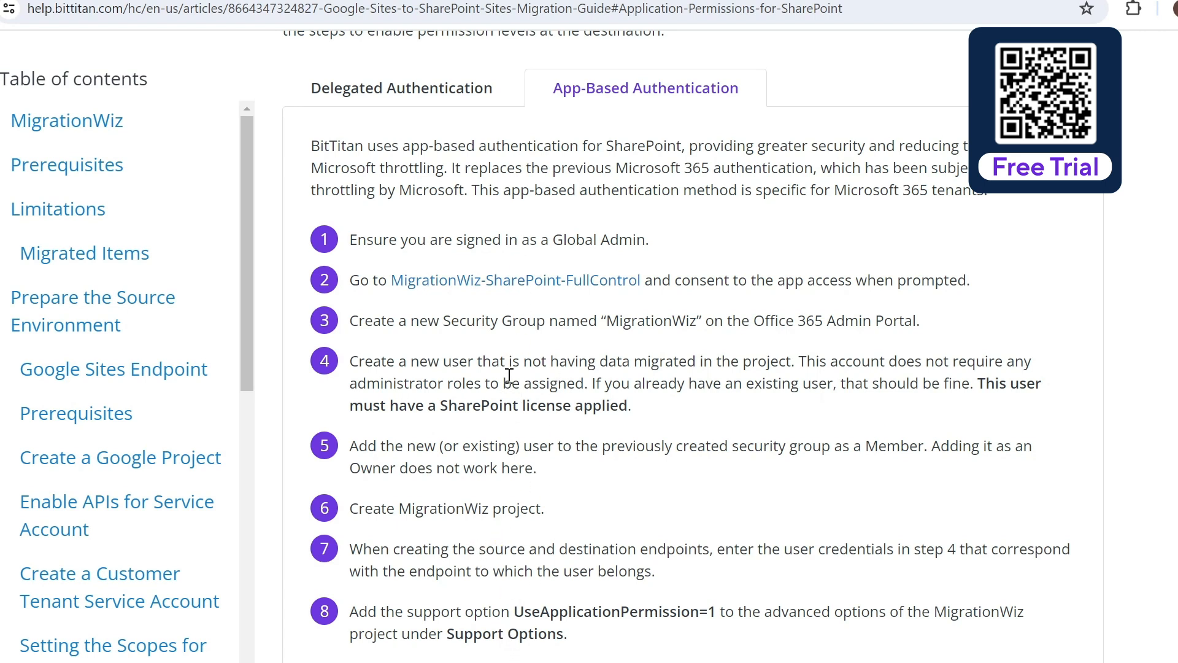
{"action": "right_click", "coordinate": [534, 284]}
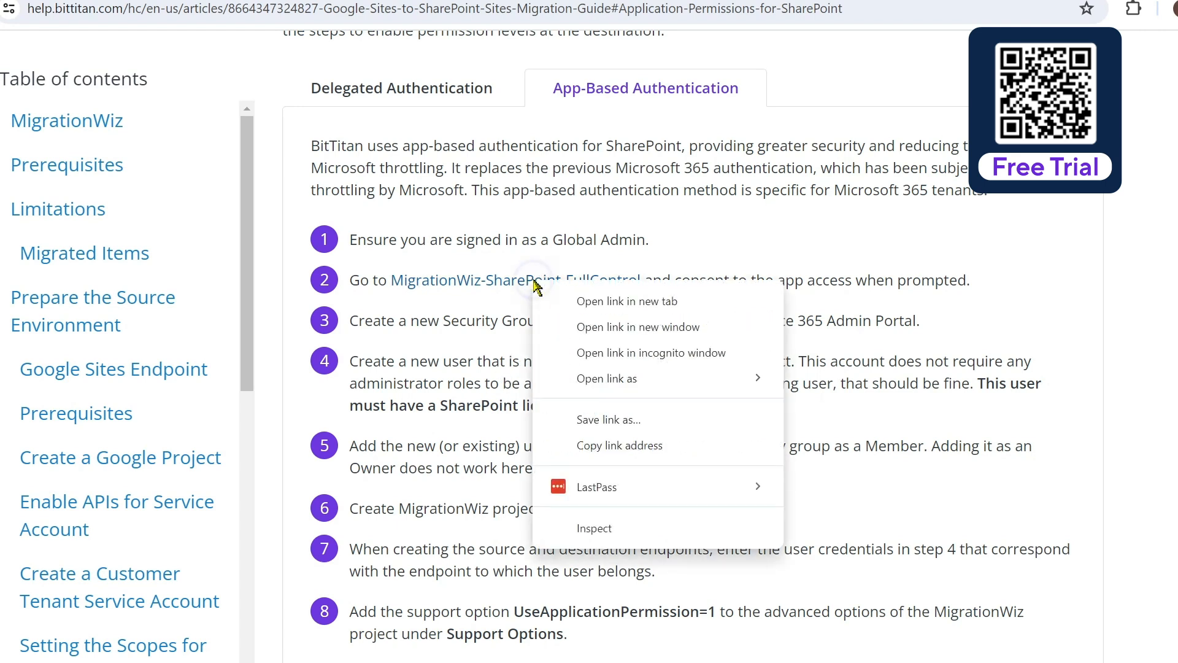
{"action": "left_click", "coordinate": [642, 456]}
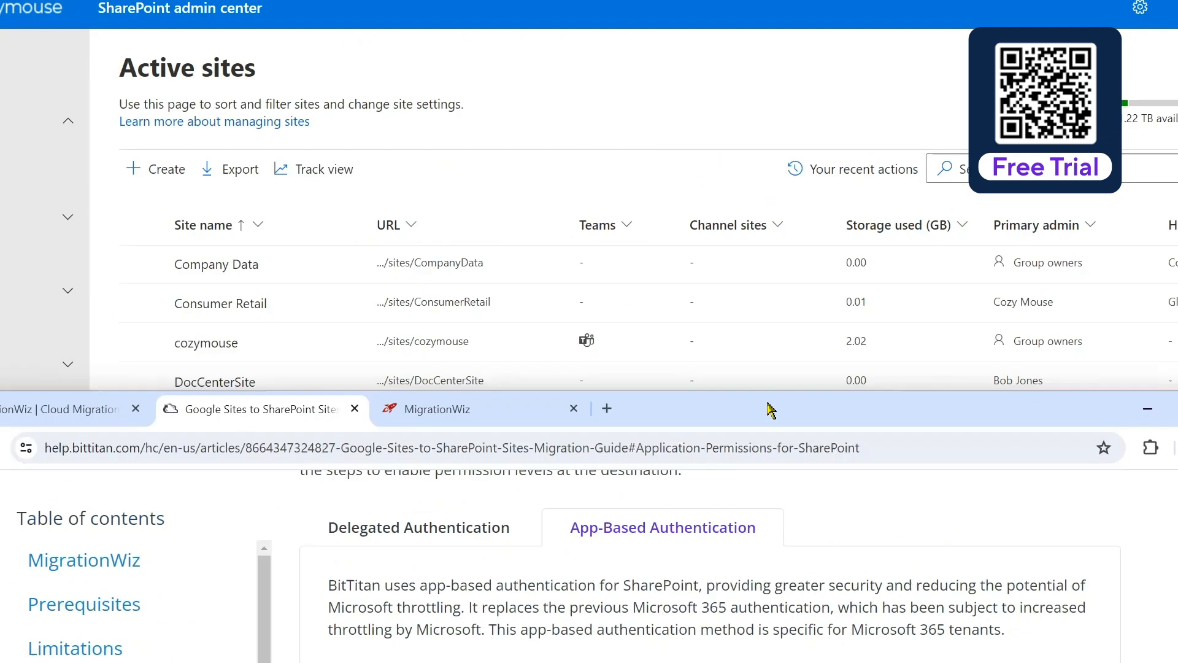
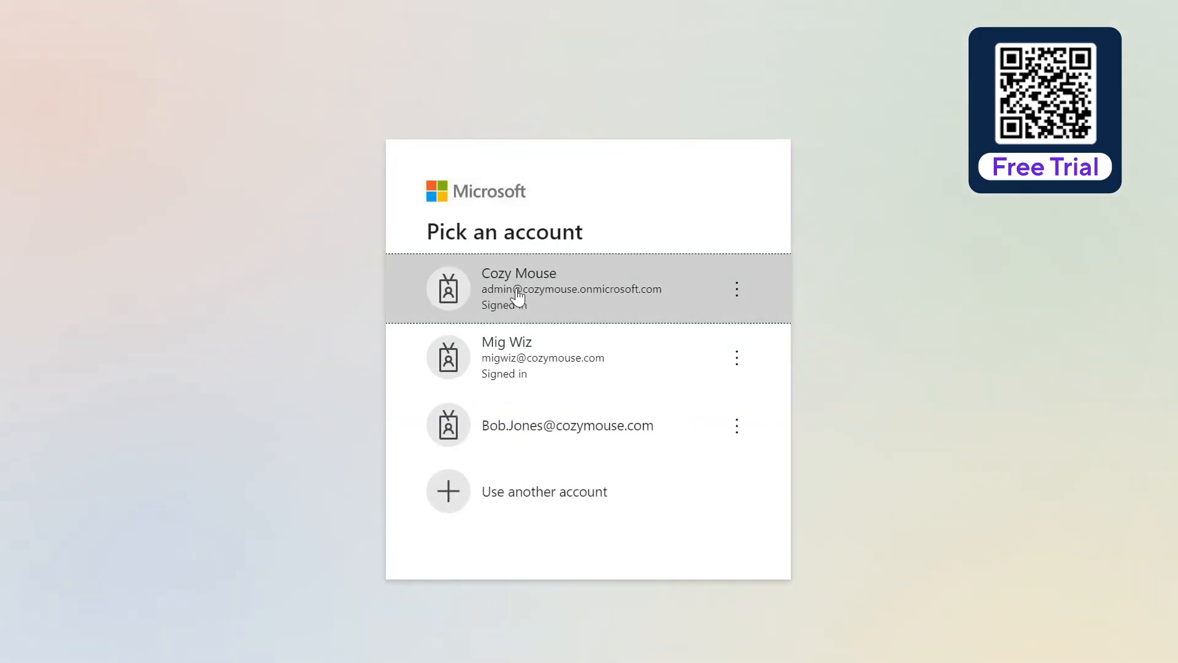
Sign in as the tenant admin and accept the BitTitan SharePoint full-control app's permissions
{"action": "left_click", "coordinate": [579, 293]}
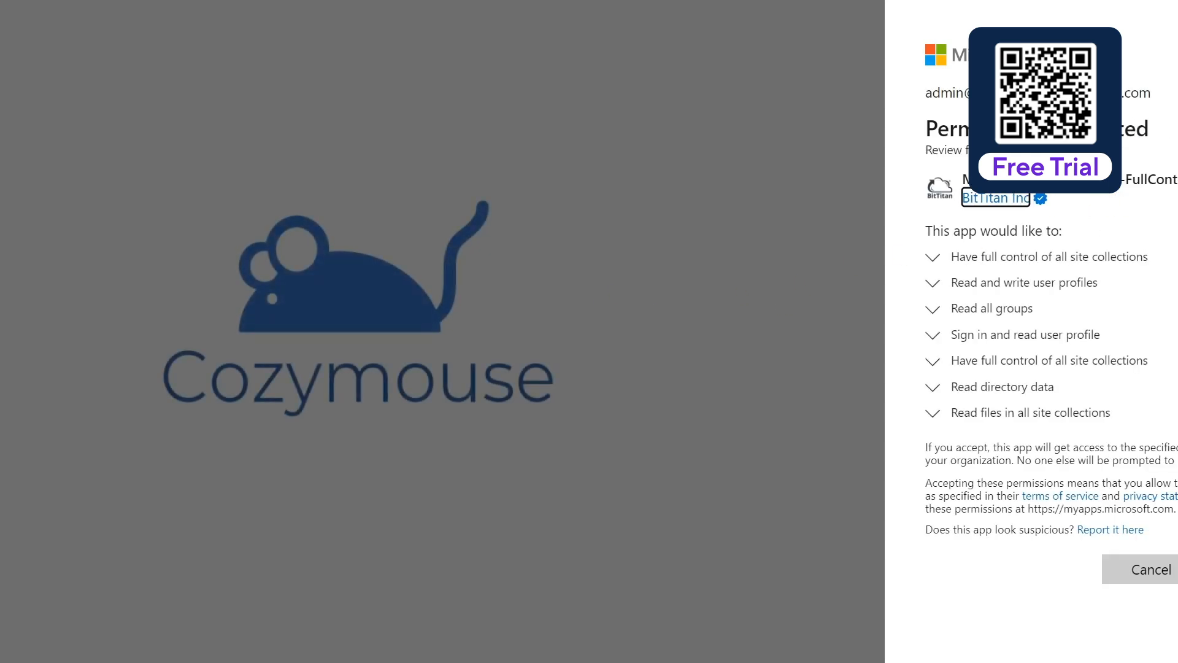
{"action": "left_click", "coordinate": [1177, 569]}
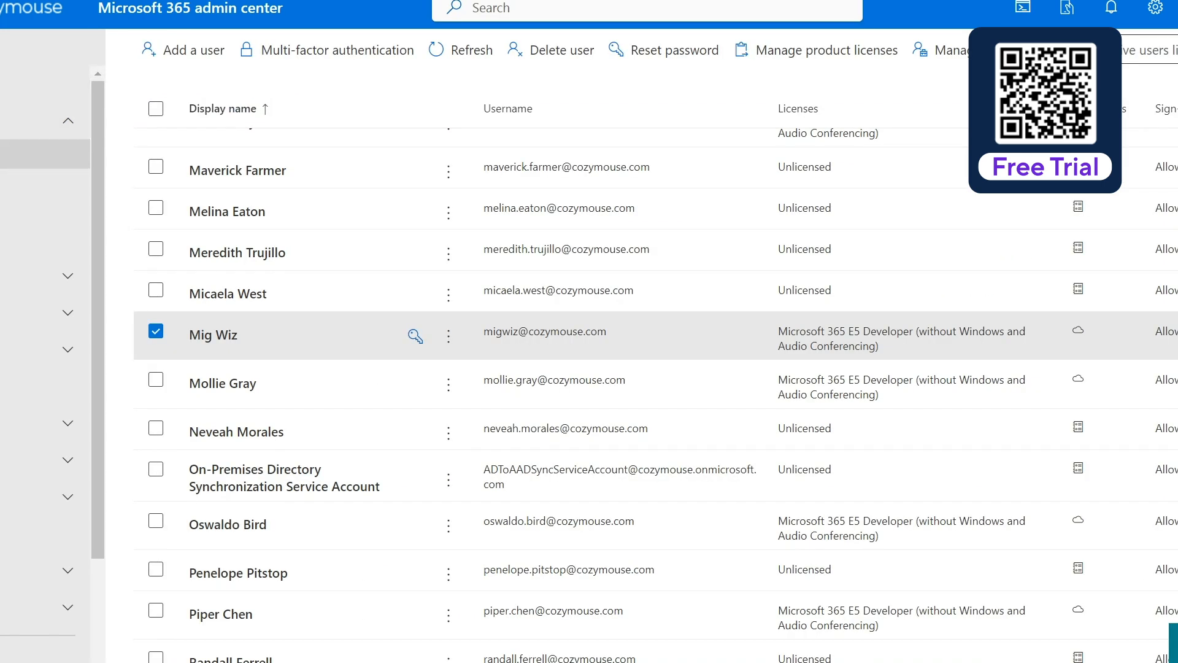
Open the MigrationWiz security group and check its Members tab lists only the migration account
{"action": "left_click", "coordinate": [67, 276]}
{"action": "left_click", "coordinate": [4, 310]}
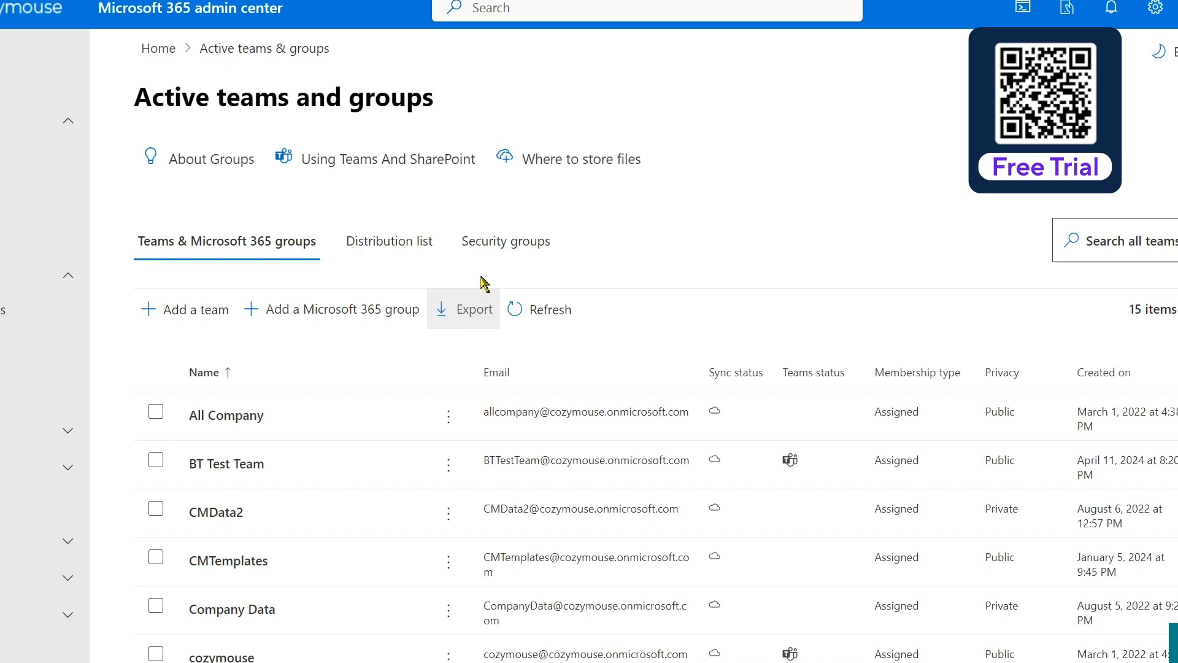
{"action": "left_click", "coordinate": [508, 242]}
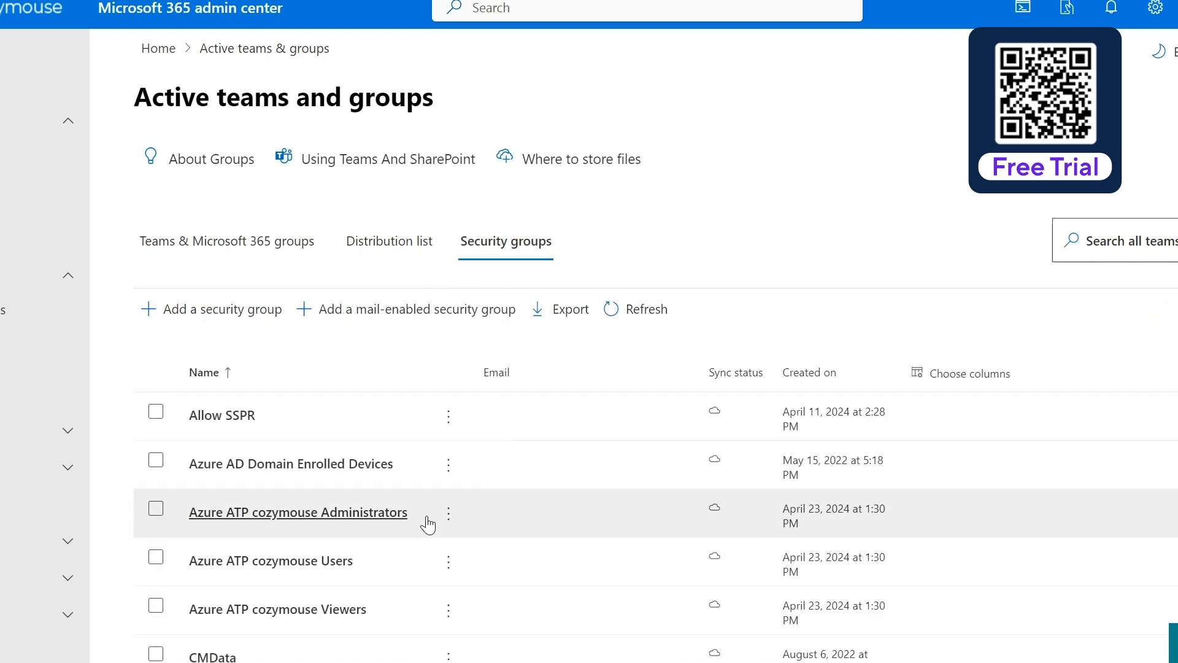
{"action": "scroll", "coordinate": [349, 518], "scroll_direction": "down", "scroll_amount": 8}
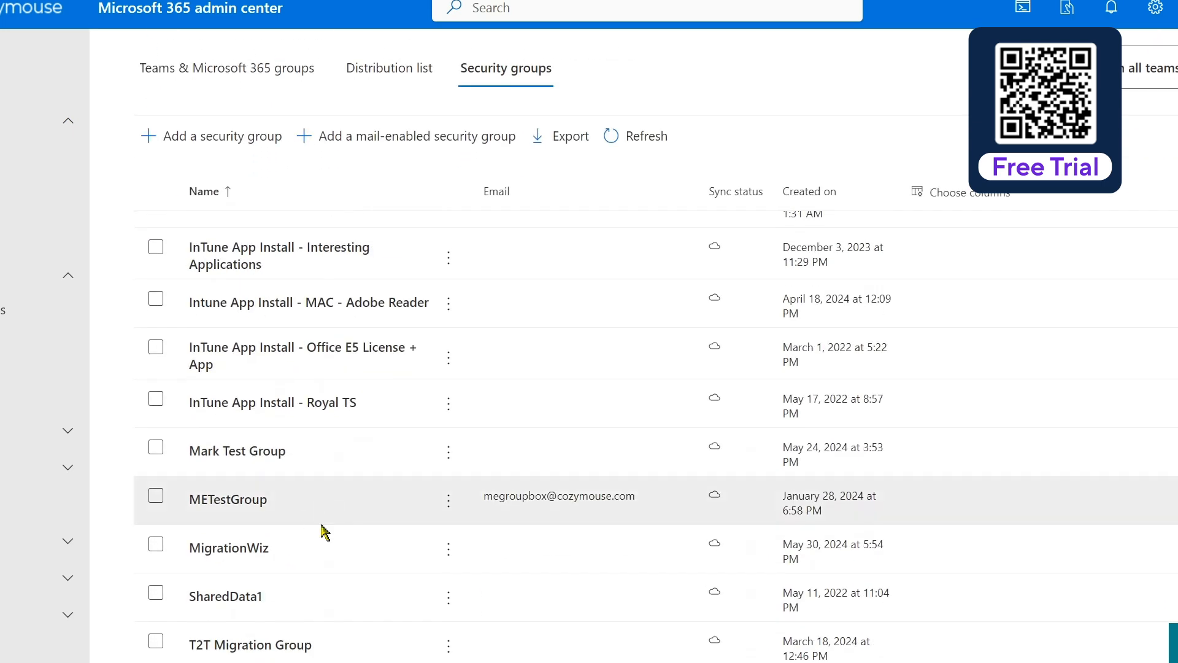
{"action": "scroll", "coordinate": [332, 500], "scroll_direction": "down", "scroll_amount": 2}
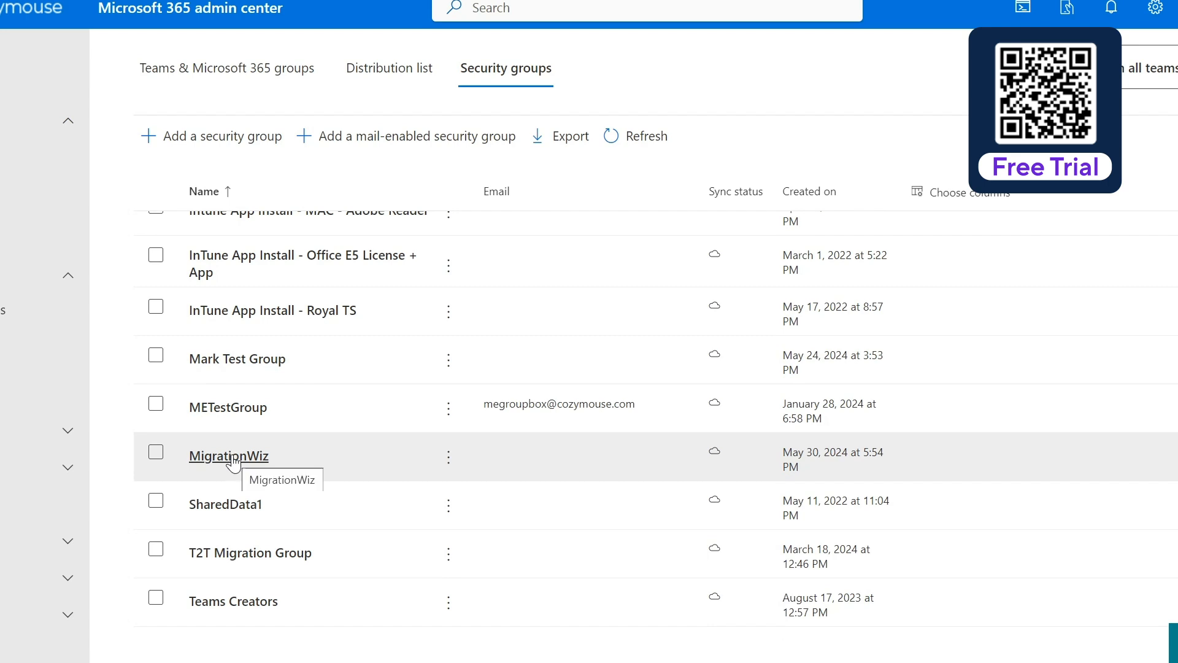
{"action": "left_click", "coordinate": [232, 457]}
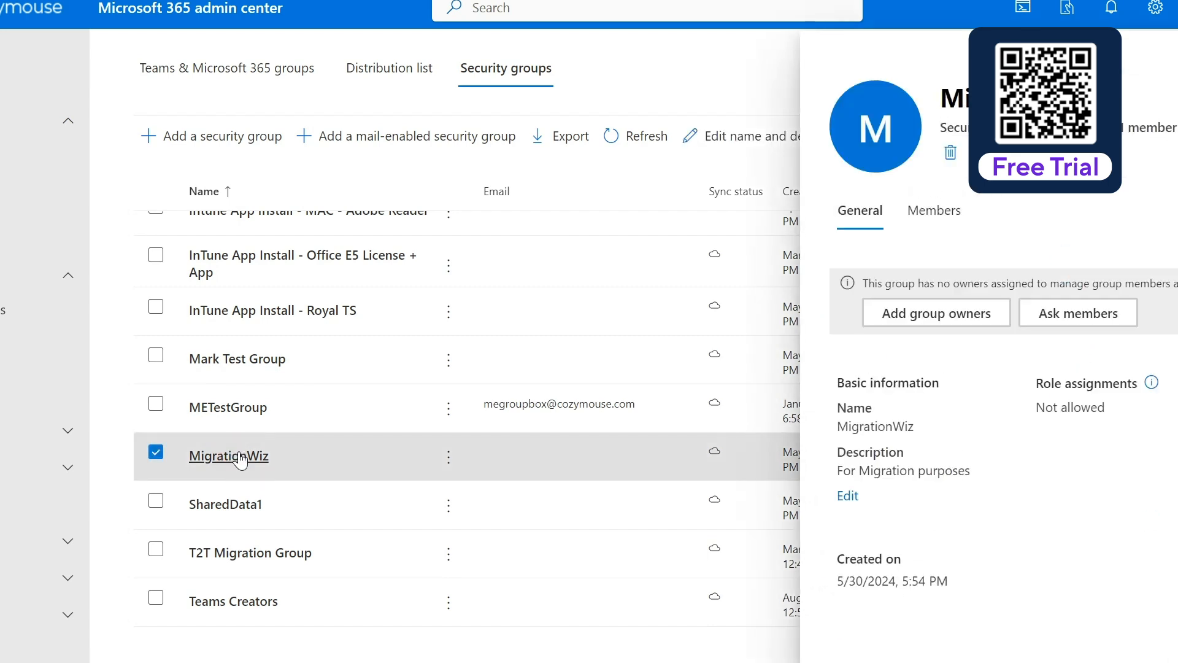
{"action": "left_click", "coordinate": [950, 217]}
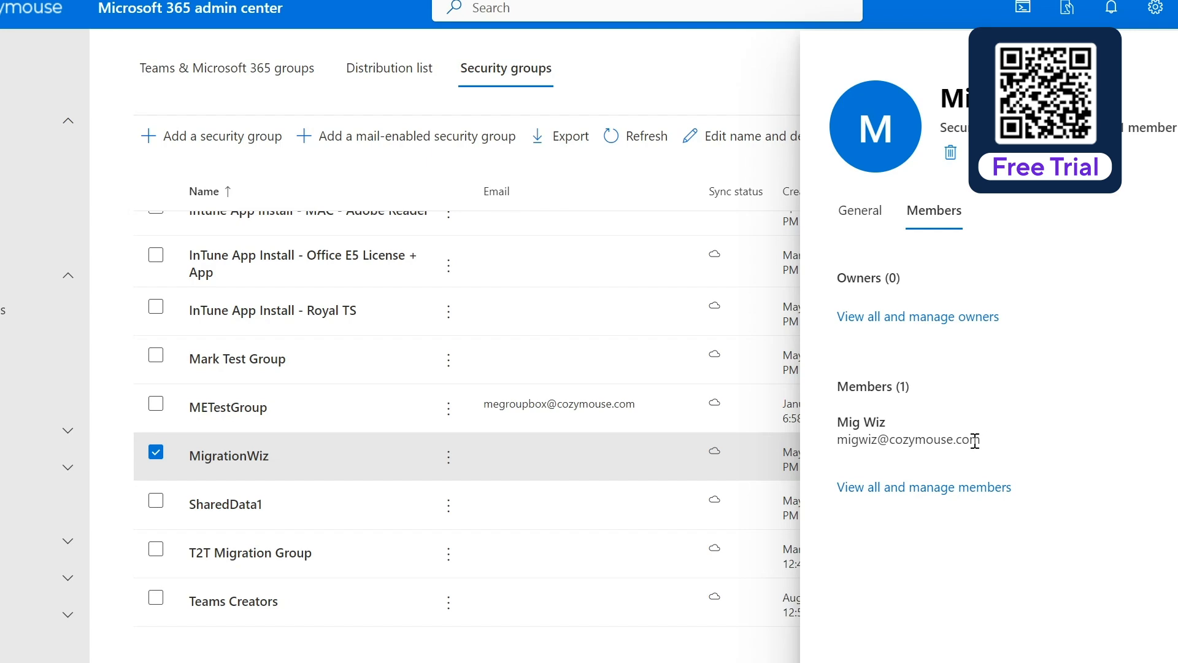
{"action": "key", "text": "Escape"}
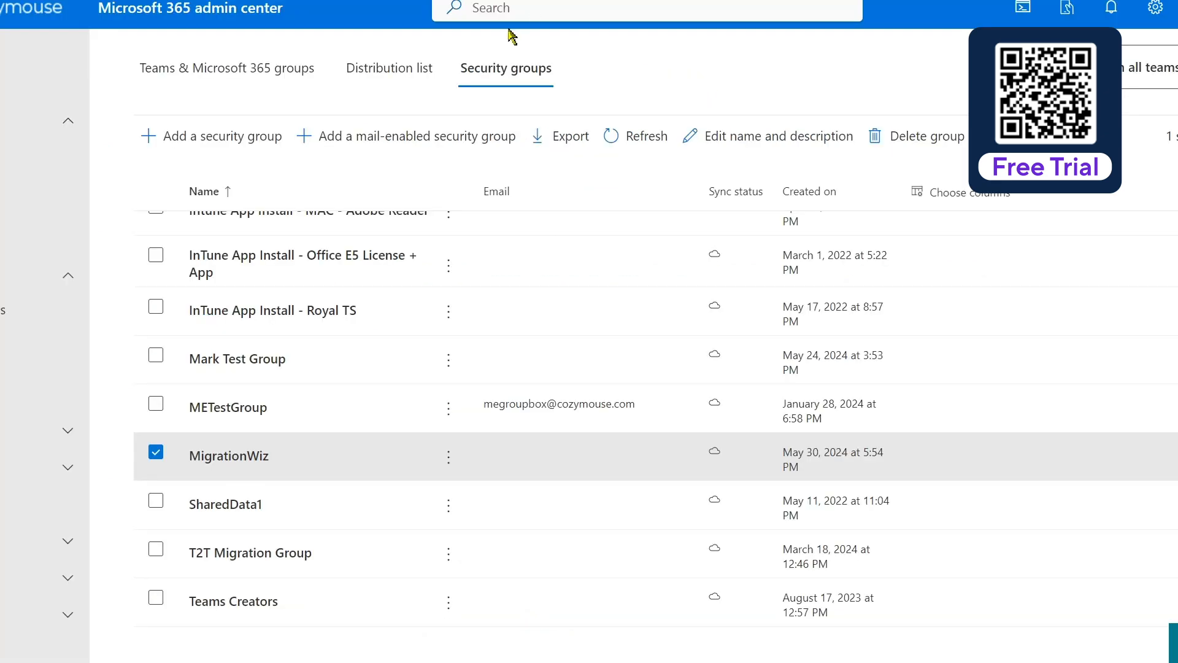
Scroll through the SharePoint App-Based Authentication steps in the BitTitan help article
{"action": "scroll", "coordinate": [24, 490], "scroll_direction": "down", "scroll_amount": 3}
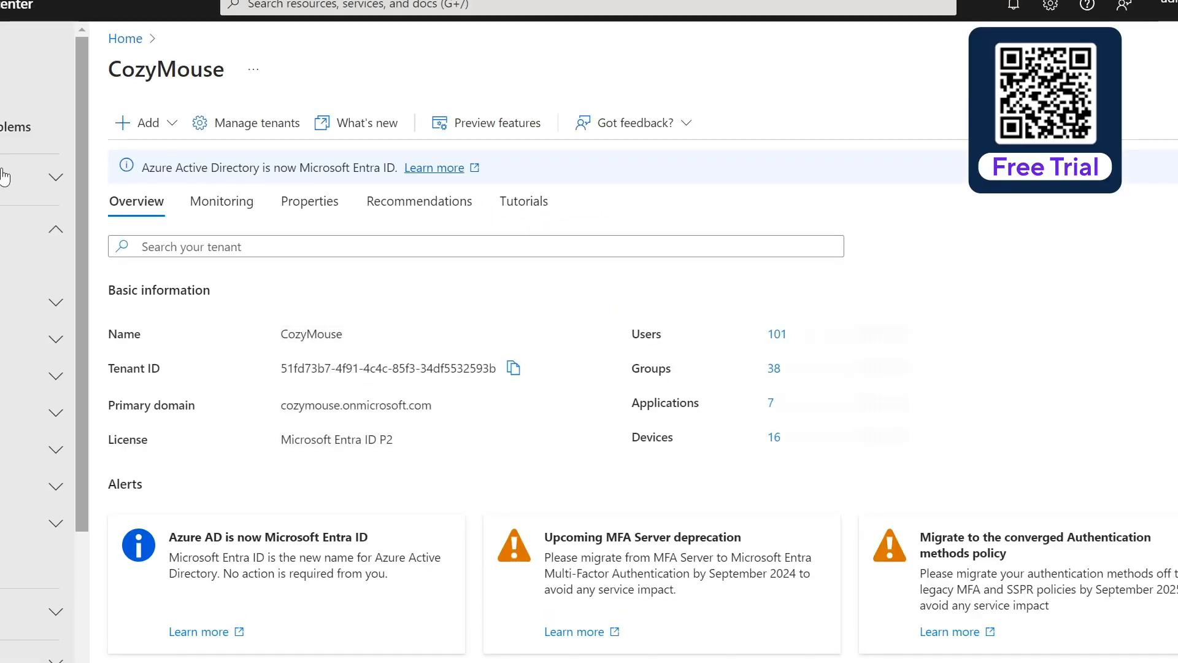
Sort enterprise applications newest first and review MigrationWiz-SharePoint-FullControl's properties and overview
{"action": "left_click", "coordinate": [8, 413]}
{"action": "left_click", "coordinate": [7, 451]}
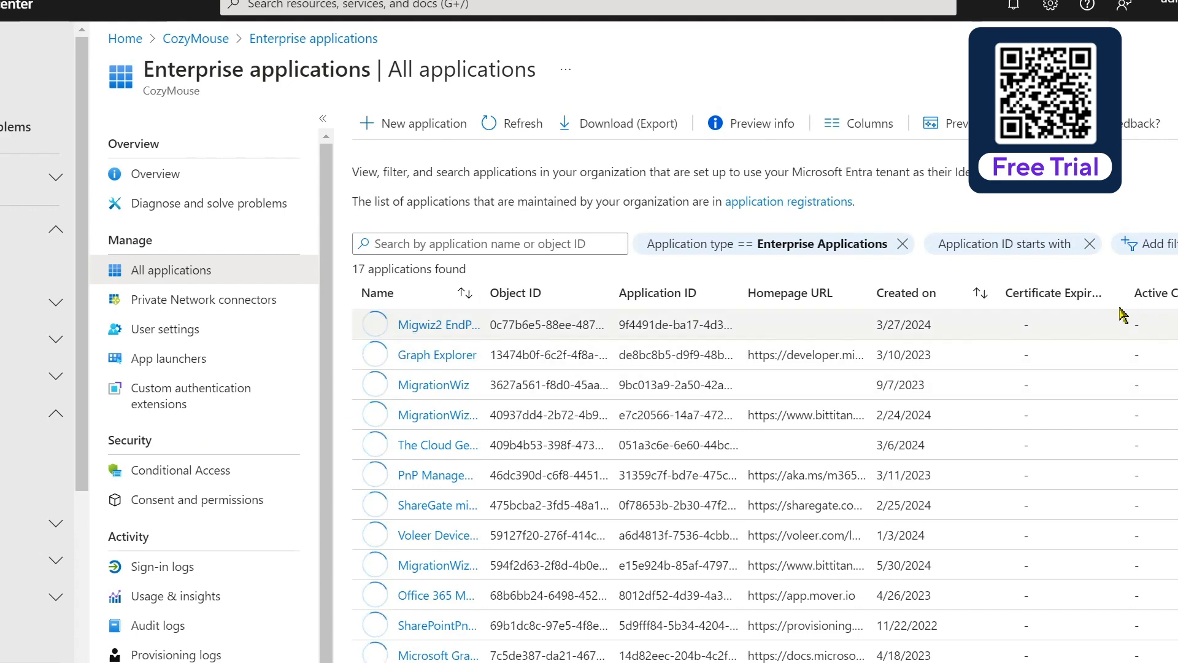
{"action": "left_click", "coordinate": [978, 296]}
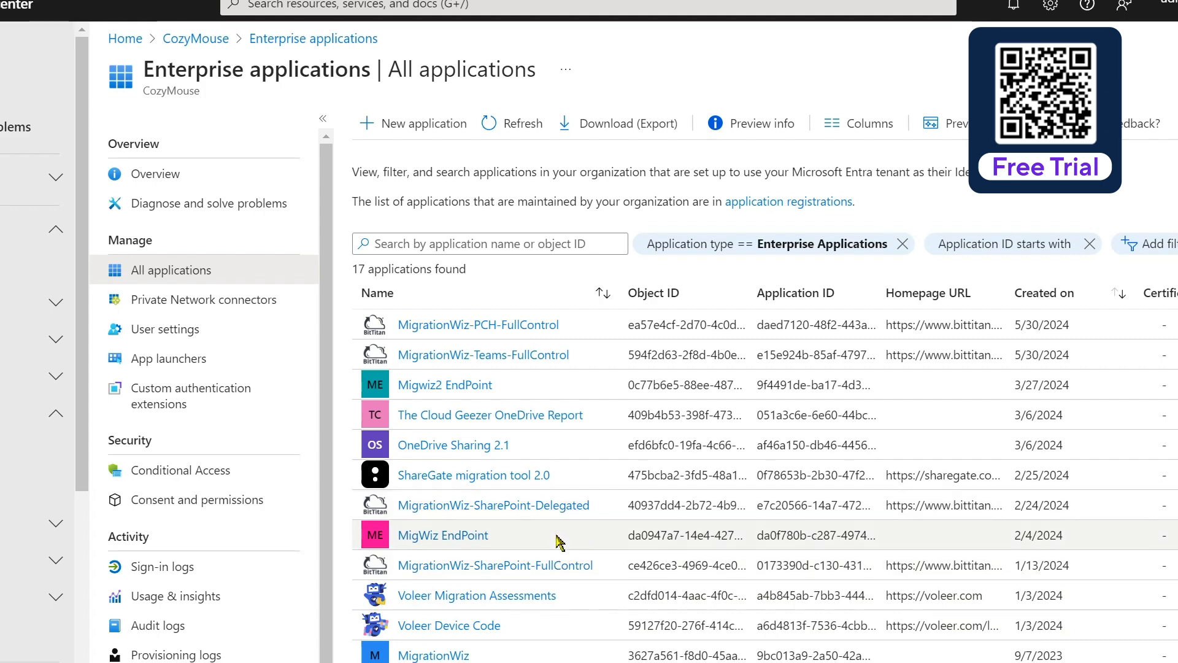
{"action": "left_click", "coordinate": [540, 566]}
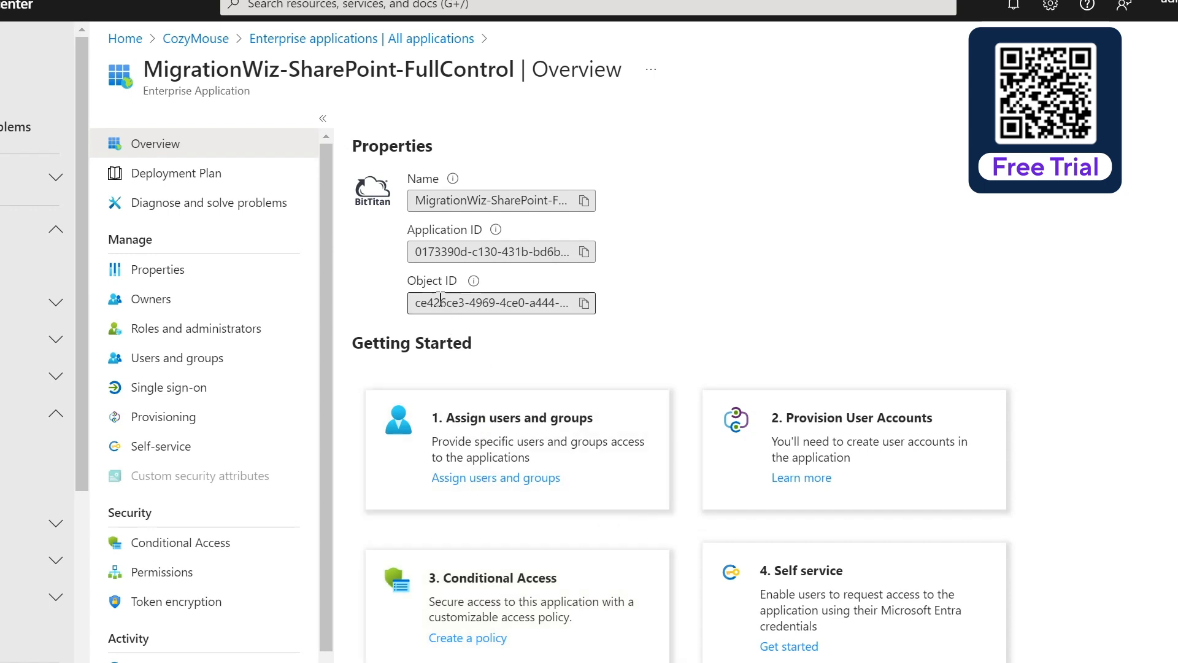
{"action": "left_click", "coordinate": [173, 272]}
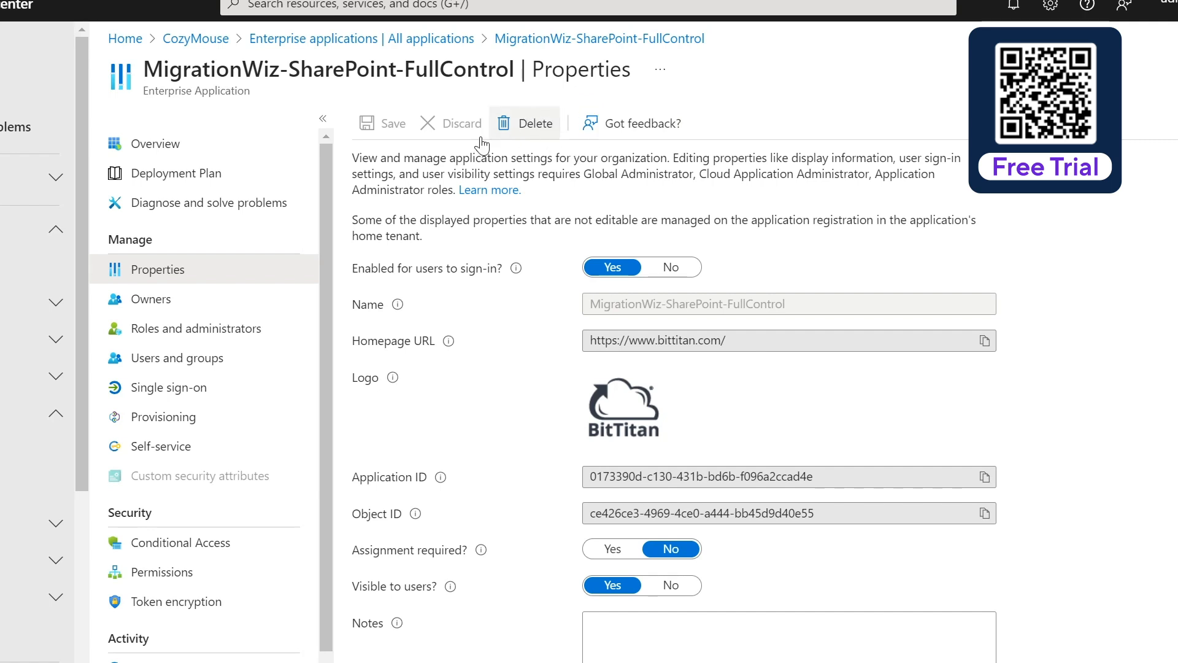
{"action": "left_click", "coordinate": [270, 156]}
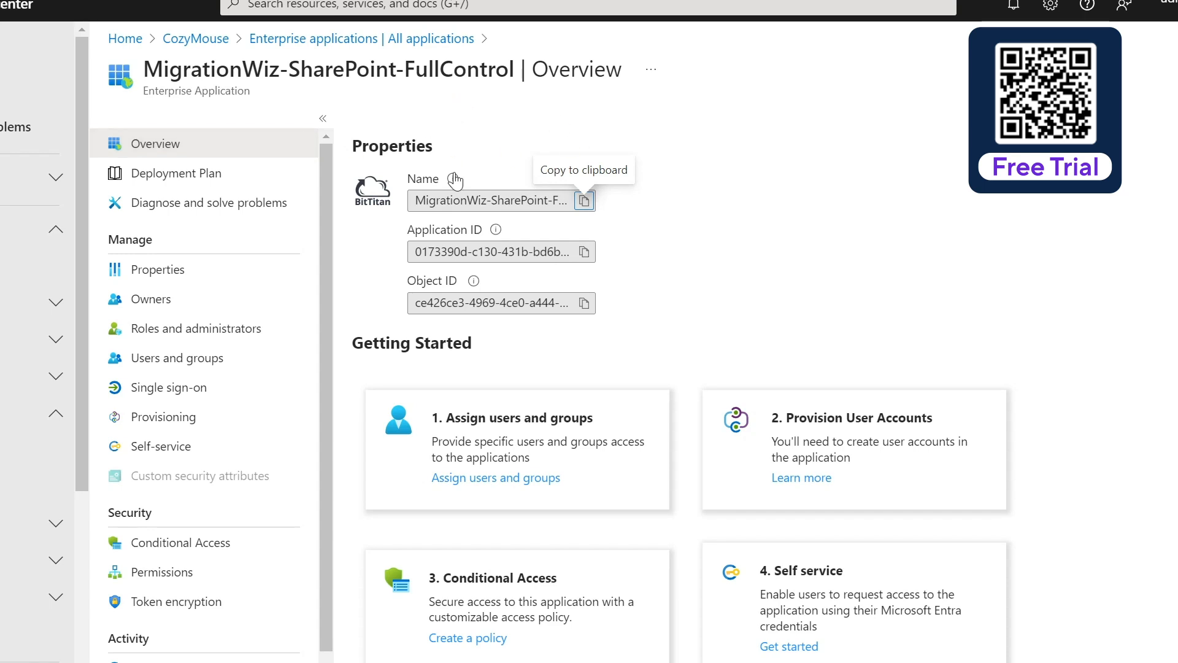
{"action": "mouse_move", "coordinate": [455, 180]}
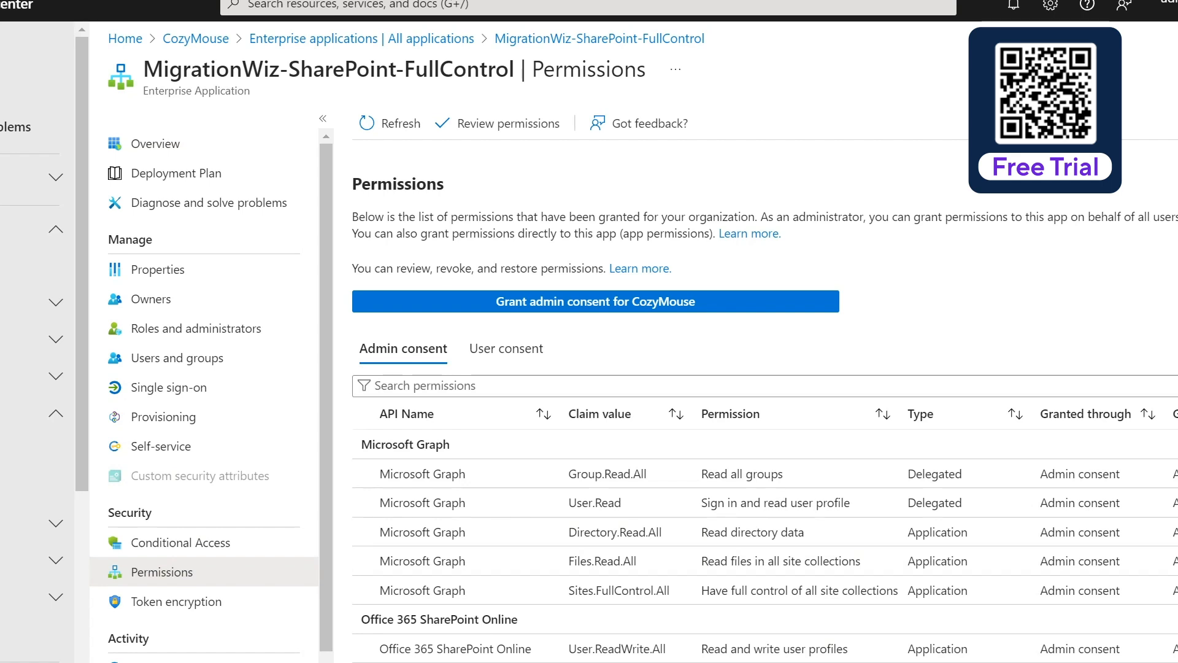
Switch back to the Microsoft 365 admin center's security groups
{"action": "left_click", "coordinate": [368, 1]}
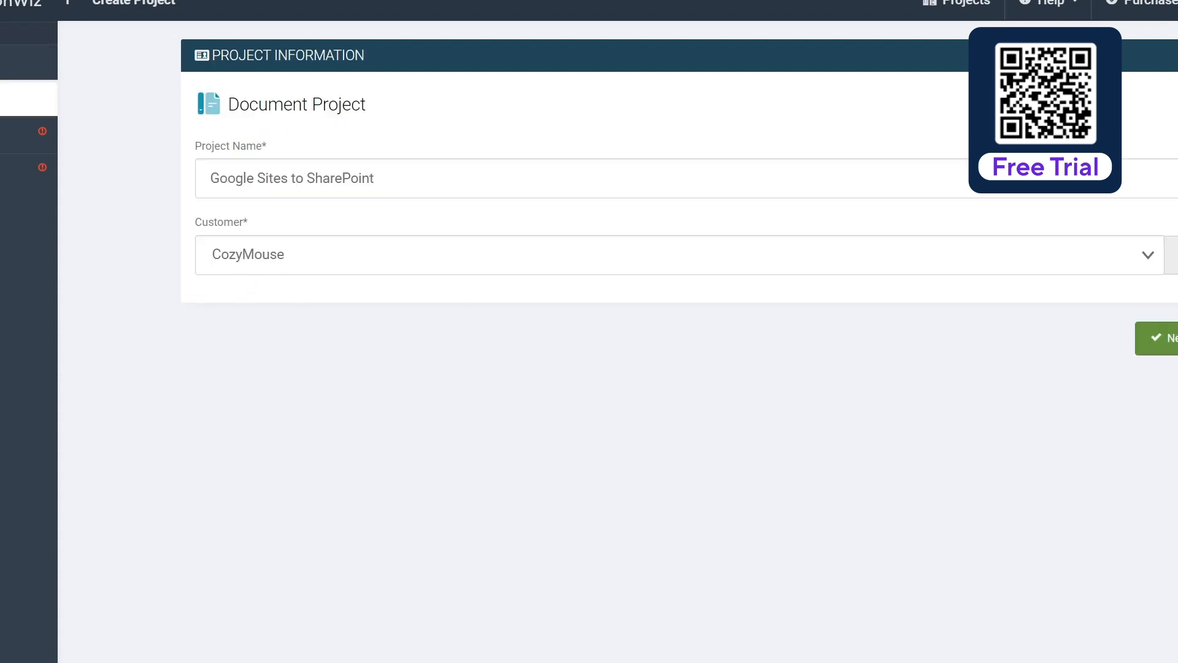
Create a source endpoint 'Google Site - Help Center' of type Google Modern Sites
{"action": "left_click", "coordinate": [1157, 338]}
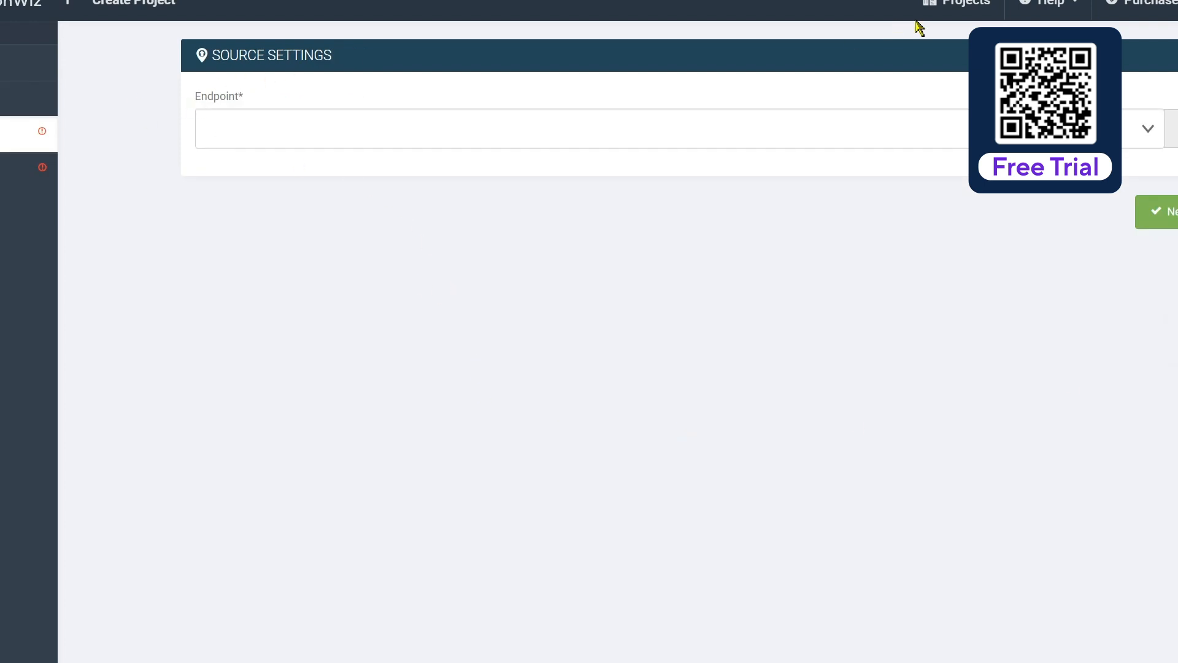
{"action": "left_click", "coordinate": [1171, 129]}
{"action": "left_click", "coordinate": [719, 282]}
{"action": "type", "text": "Google Site"}
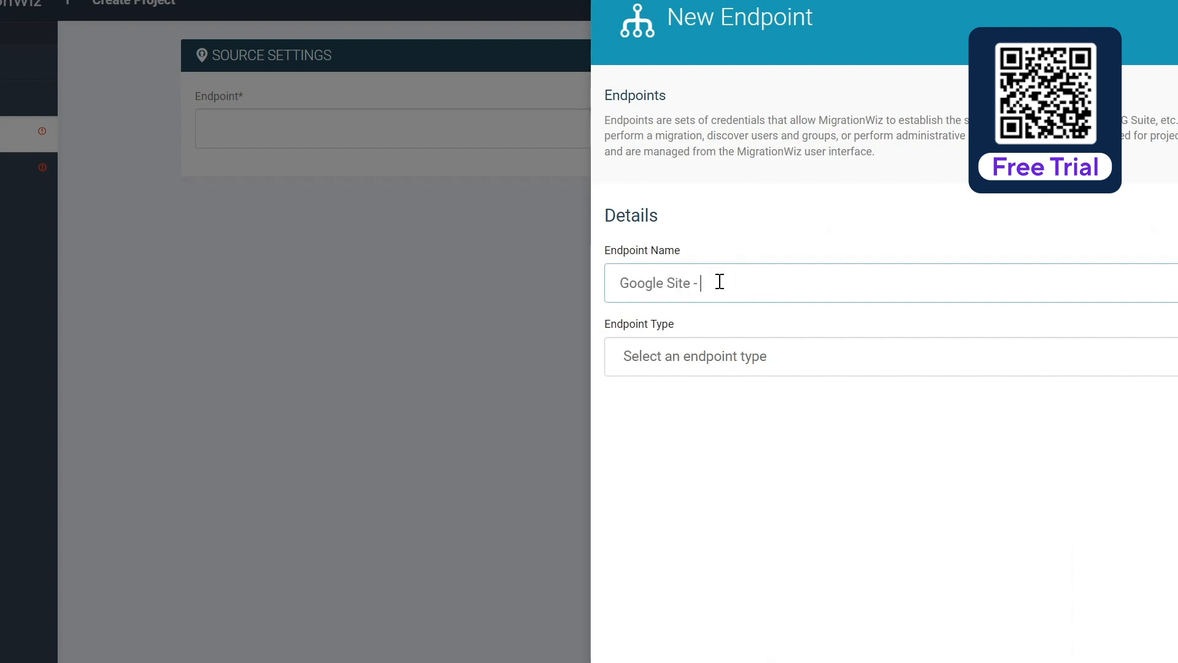
{"action": "type", "text": " - Ro"}
{"action": "key", "text": "BackSpace"}
{"action": "key", "text": "BackSpace"}
{"action": "type", "text": "Help Center"}
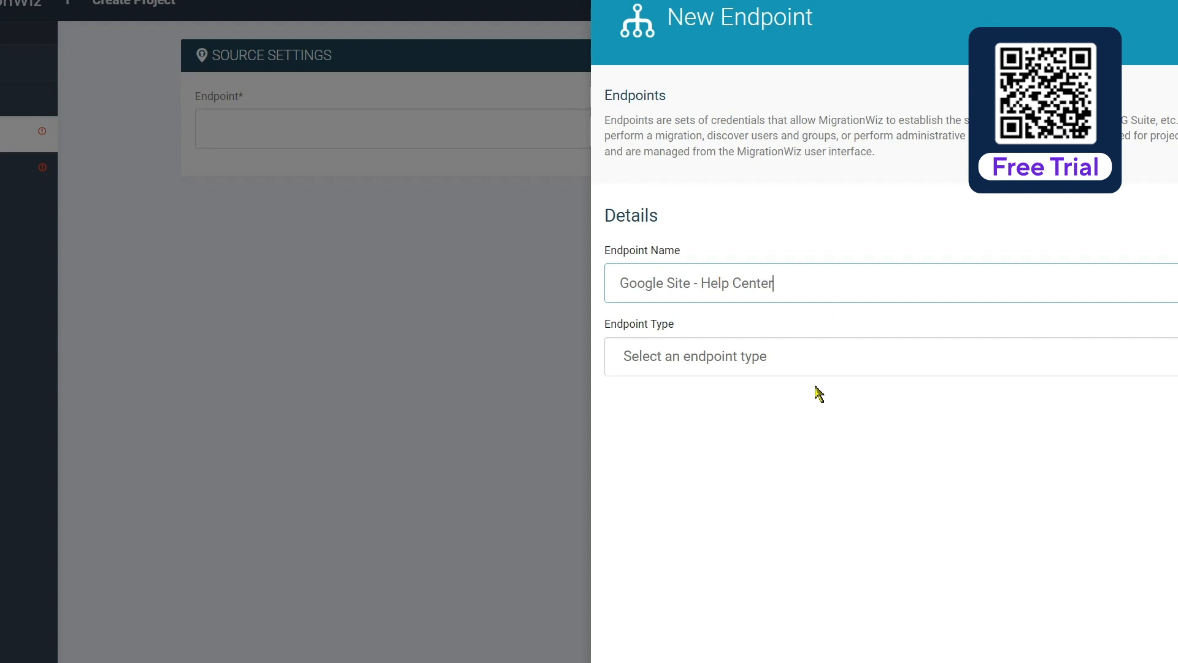
{"action": "left_click", "coordinate": [786, 365]}
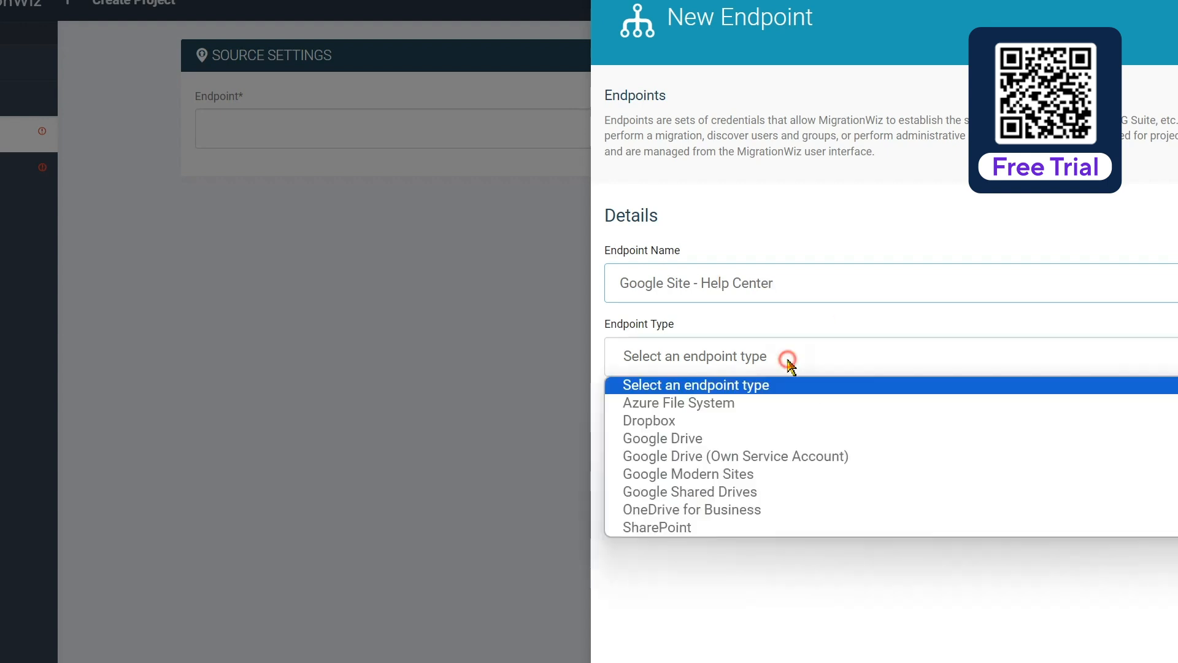
{"action": "left_click", "coordinate": [714, 475]}
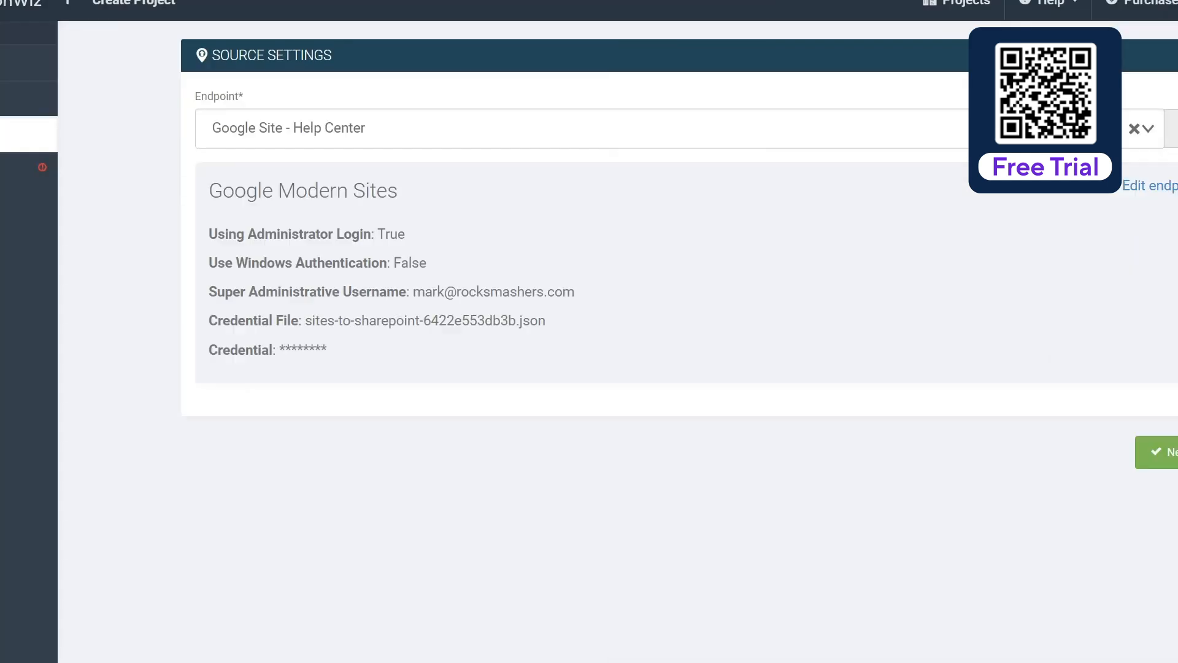
Create the SharePoint Sites destination endpoint 'HelpCenter SPO' with the migration account's credentials and save
{"action": "left_click", "coordinate": [1164, 452]}
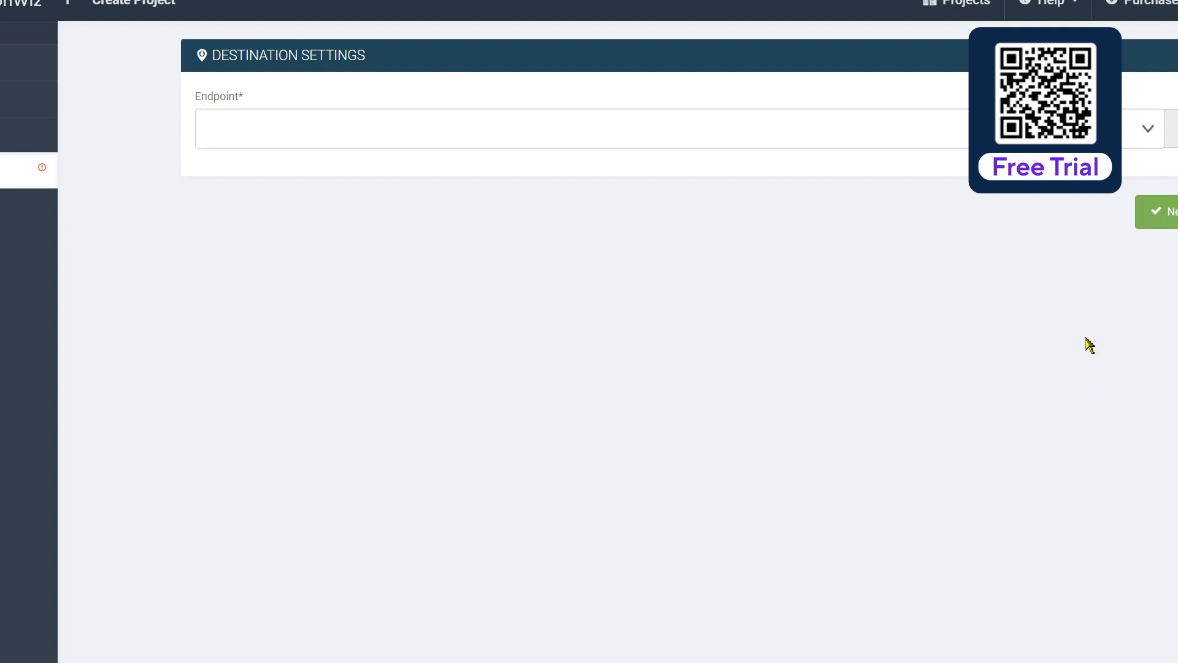
{"action": "left_click", "coordinate": [1171, 128]}
{"action": "left_click", "coordinate": [737, 284]}
{"action": "type", "text": "HelpCenter SPO"}
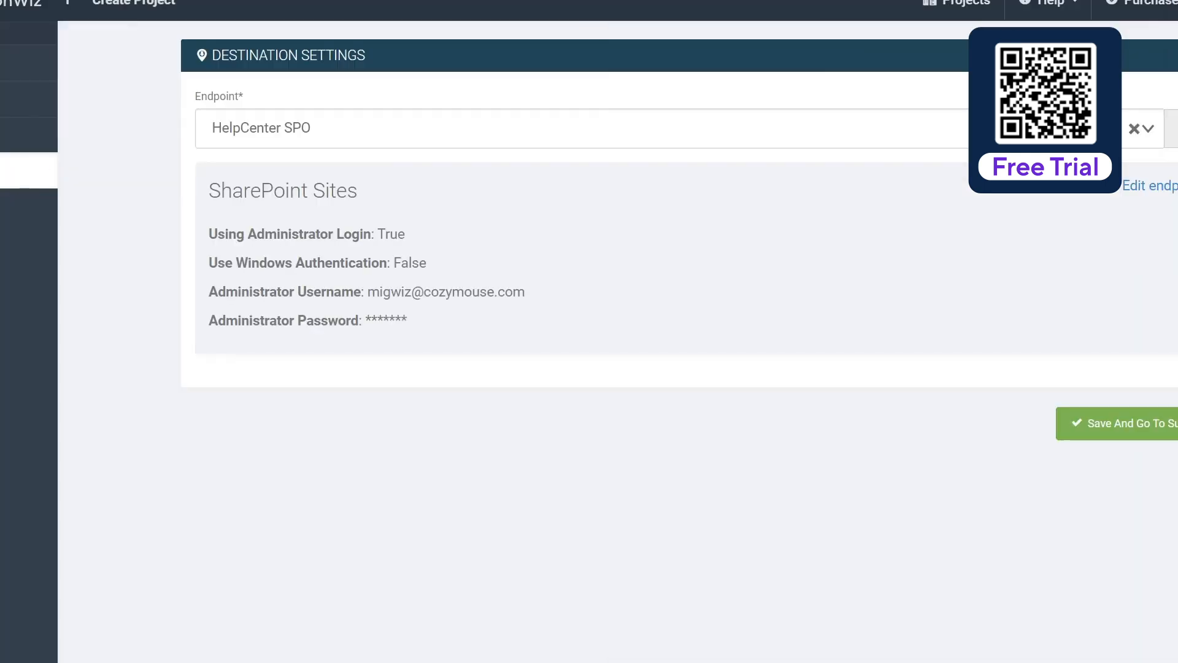
{"action": "left_click", "coordinate": [1141, 418]}
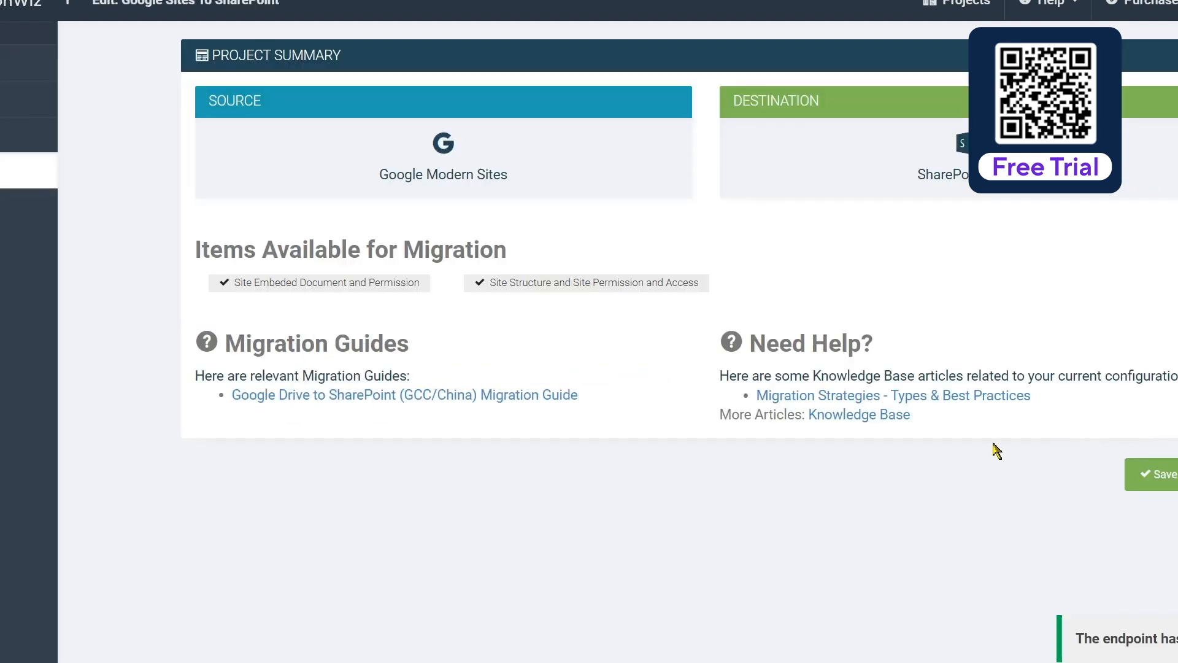
Save the Google Sites to SharePoint project, then open its Edit Project > Advanced Options
{"action": "left_click", "coordinate": [1163, 474]}
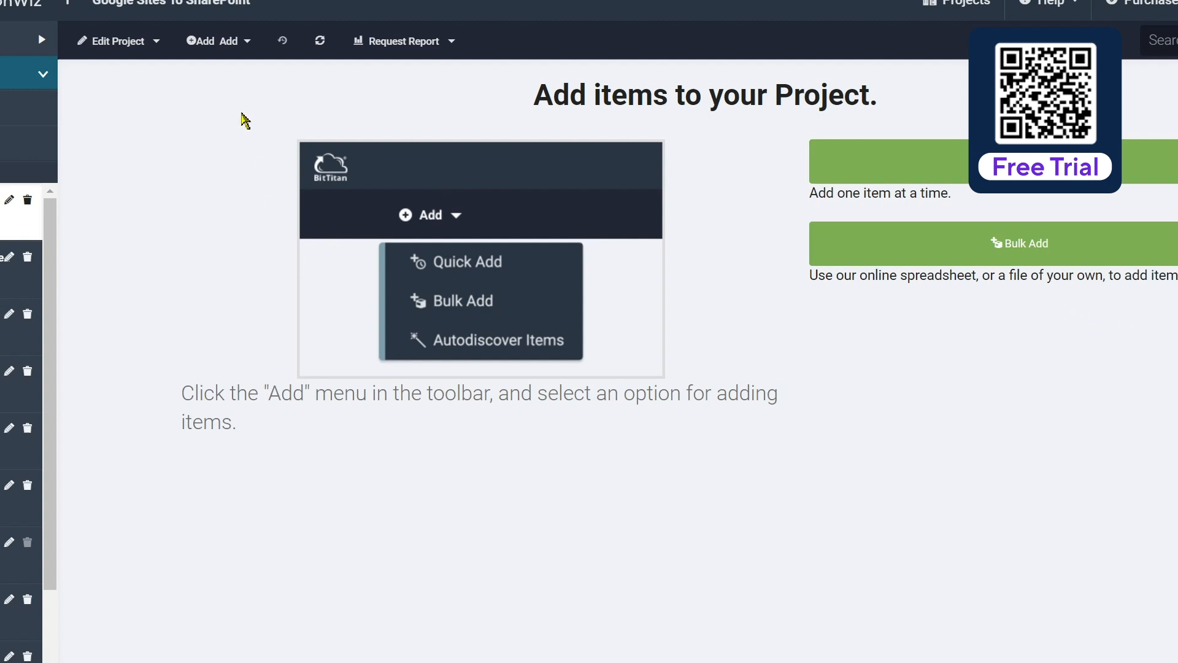
{"action": "left_click", "coordinate": [157, 45]}
{"action": "left_click", "coordinate": [157, 156]}
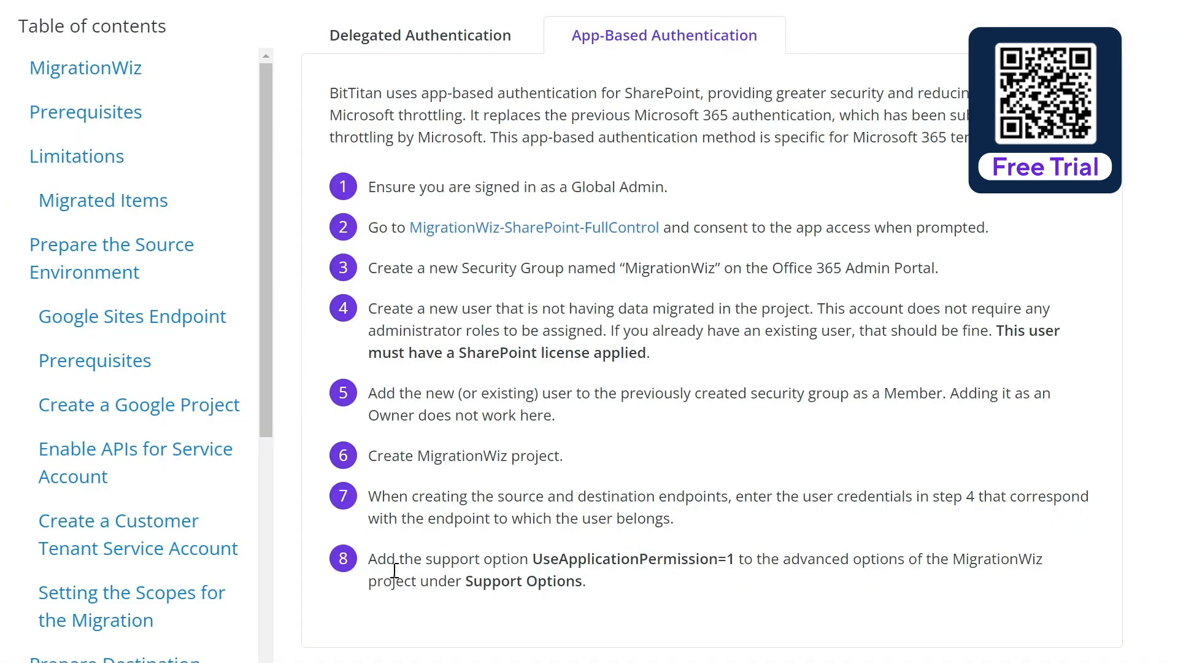
Add UseApplicationPermission=1 as a support option, validate it, and save the advanced options
{"action": "left_click_drag", "start_coordinate": [534, 560], "coordinate": [737, 559]}
{"action": "key", "text": "ctrl+c"}
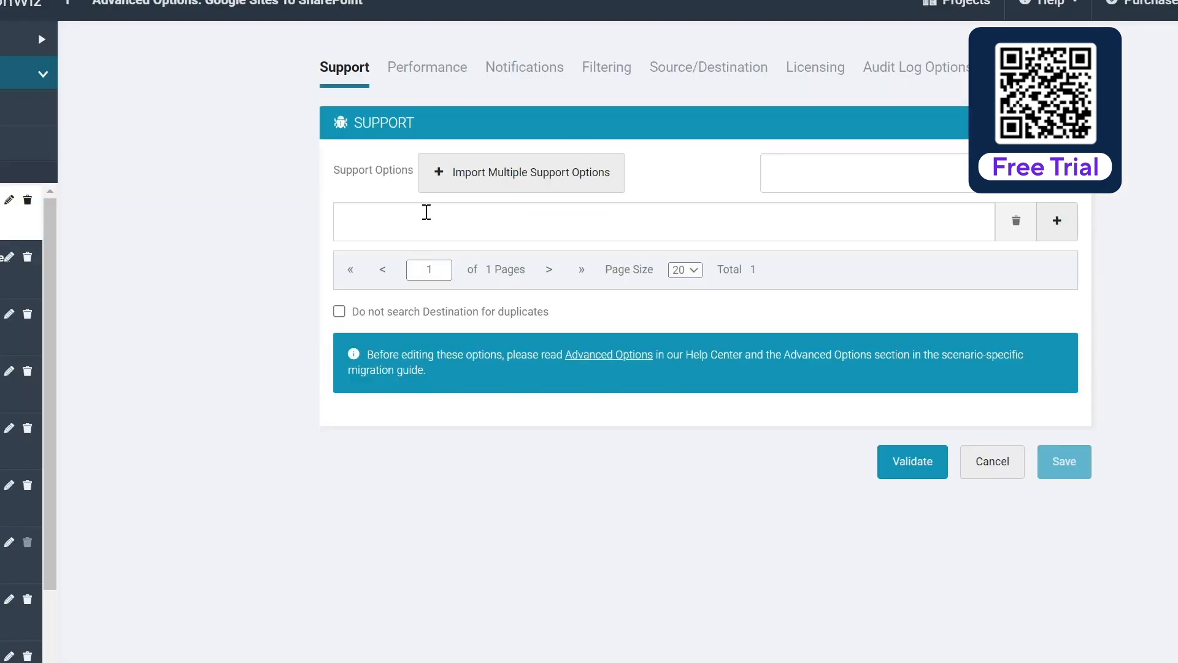
{"action": "left_click", "coordinate": [425, 221]}
{"action": "key", "text": "ctrl+v"}
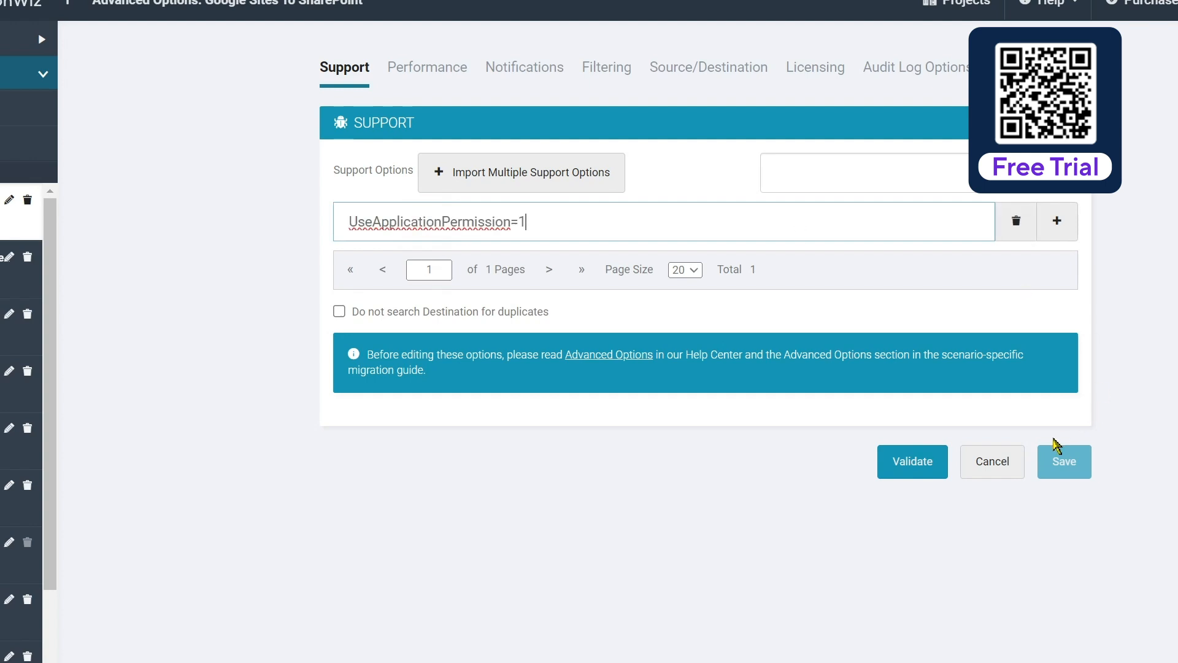
{"action": "left_click", "coordinate": [883, 471]}
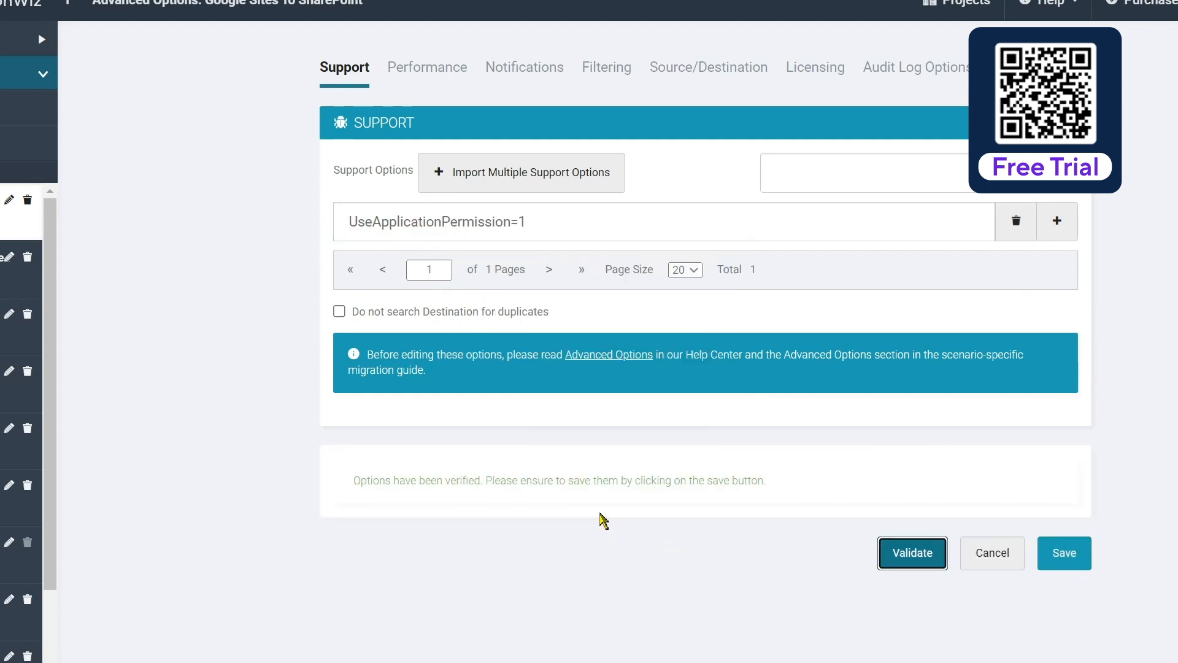
{"action": "left_click", "coordinate": [1068, 554]}
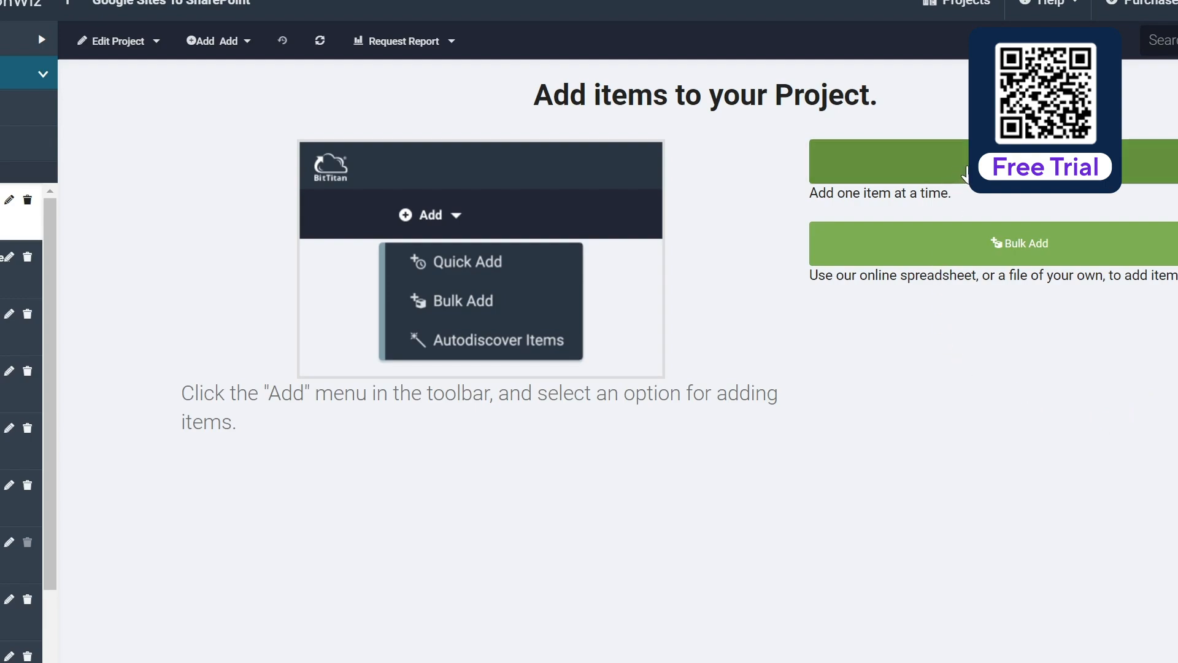
Start adding a single migration item and copy the Rocksmashers Help Site's published link
{"action": "left_click", "coordinate": [965, 174]}
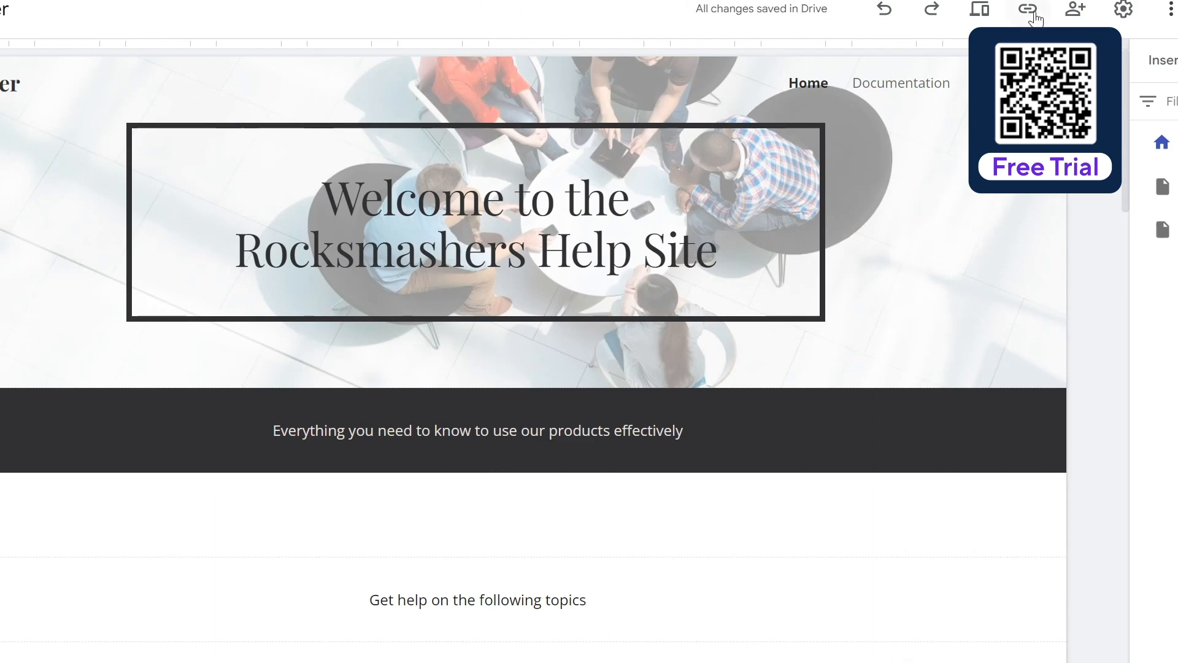
{"action": "left_click", "coordinate": [1029, 11]}
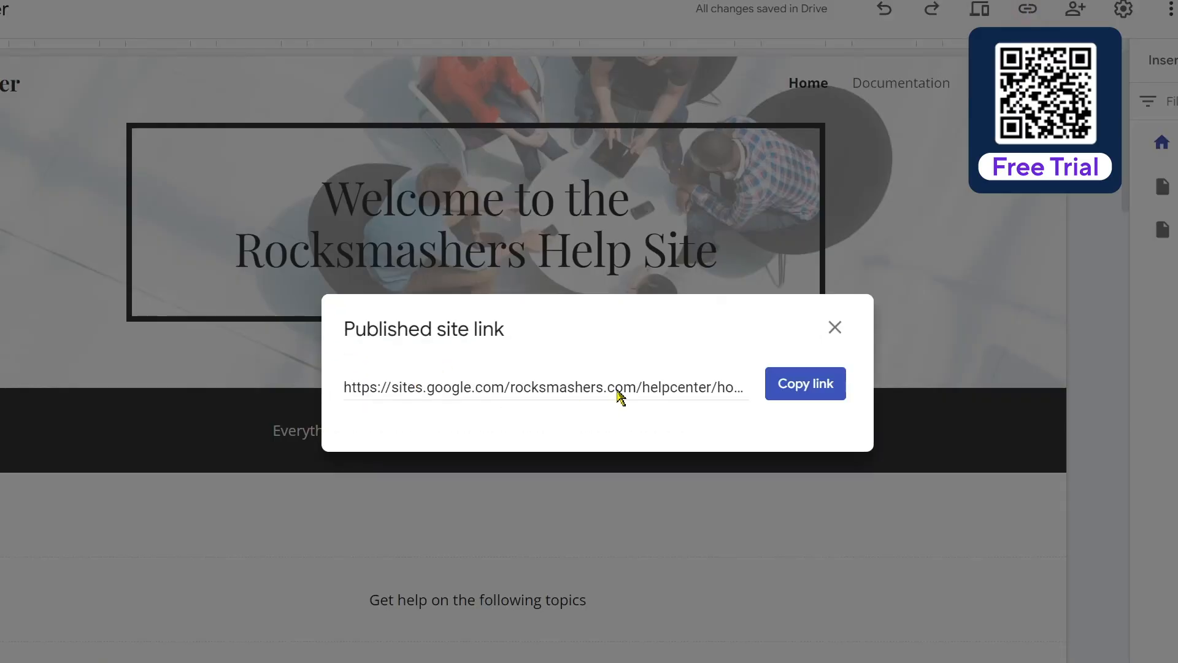
{"action": "left_click", "coordinate": [814, 385]}
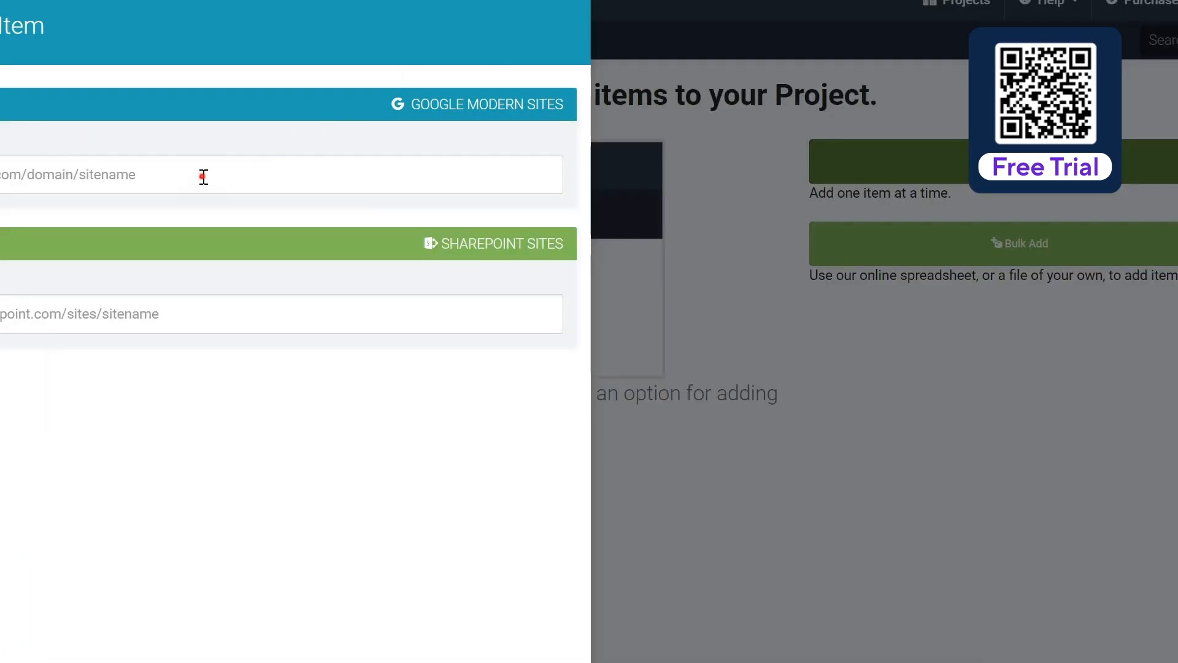
Paste the helpcenter site link as the Google source, trimming the trailing page name and slash
{"action": "left_click", "coordinate": [203, 176]}
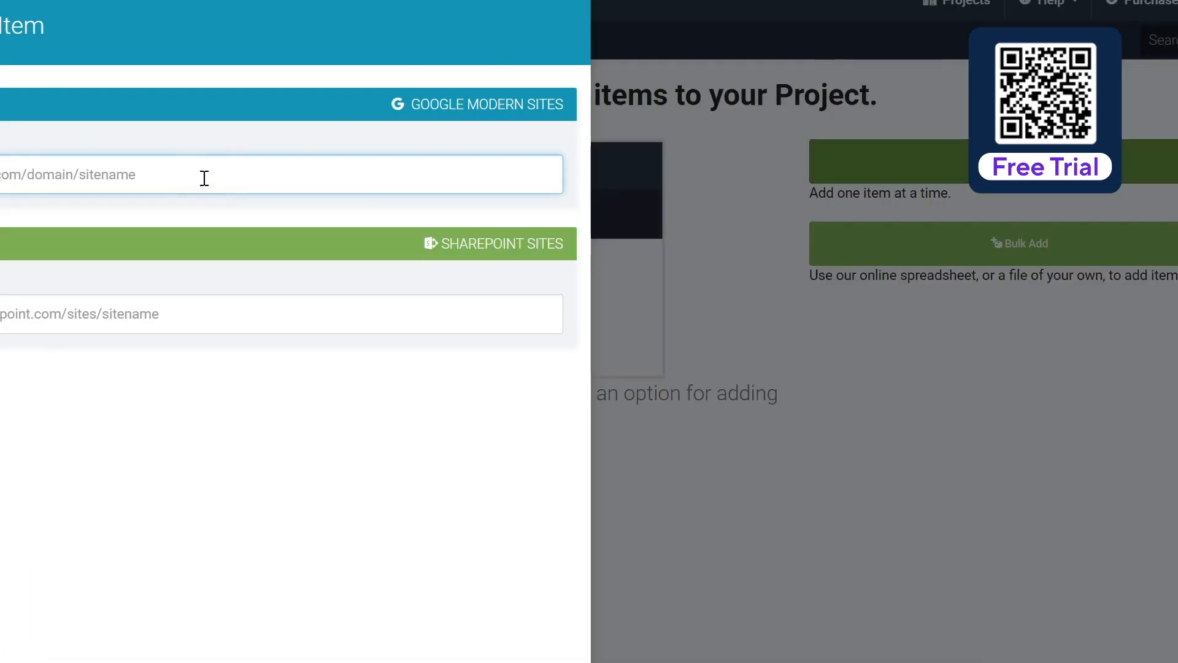
{"action": "key", "text": "ctrl+v"}
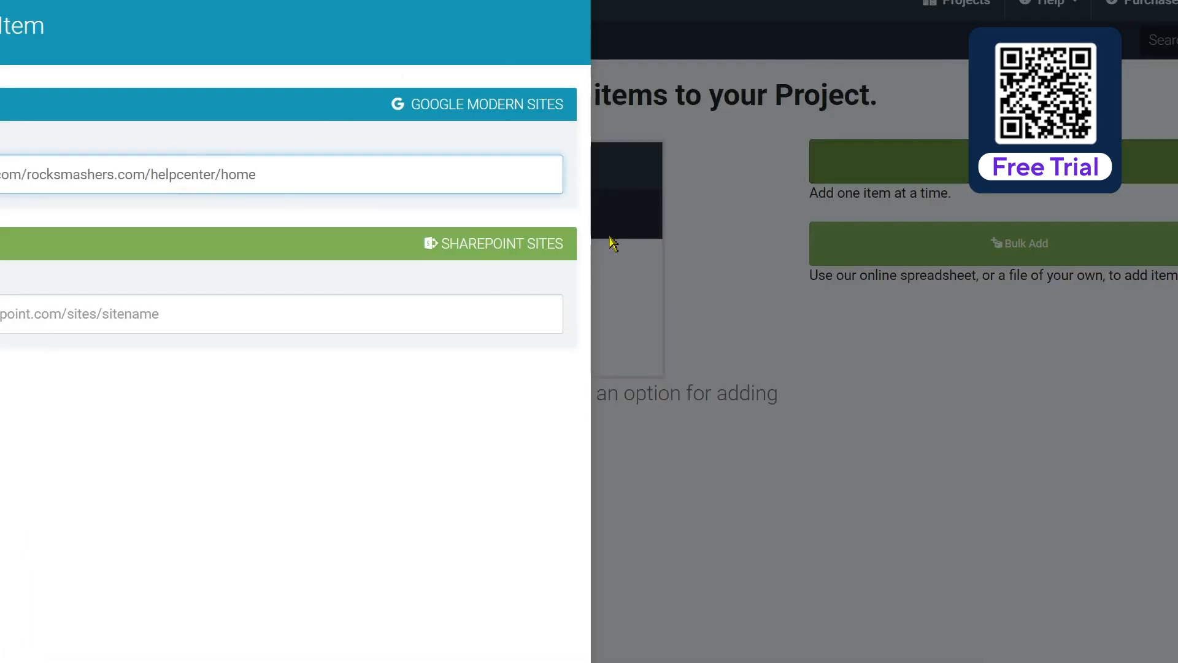
{"action": "key", "text": "BackSpace"}
{"action": "key", "text": "BackSpace"}
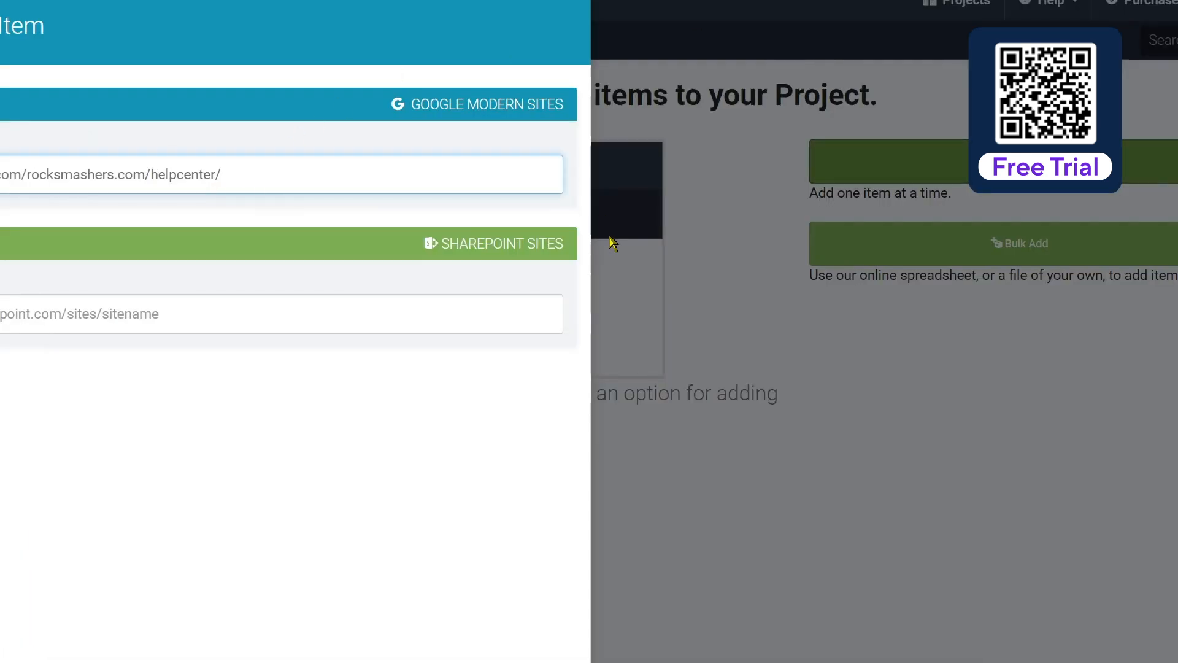
{"action": "key", "text": "BackSpace"}
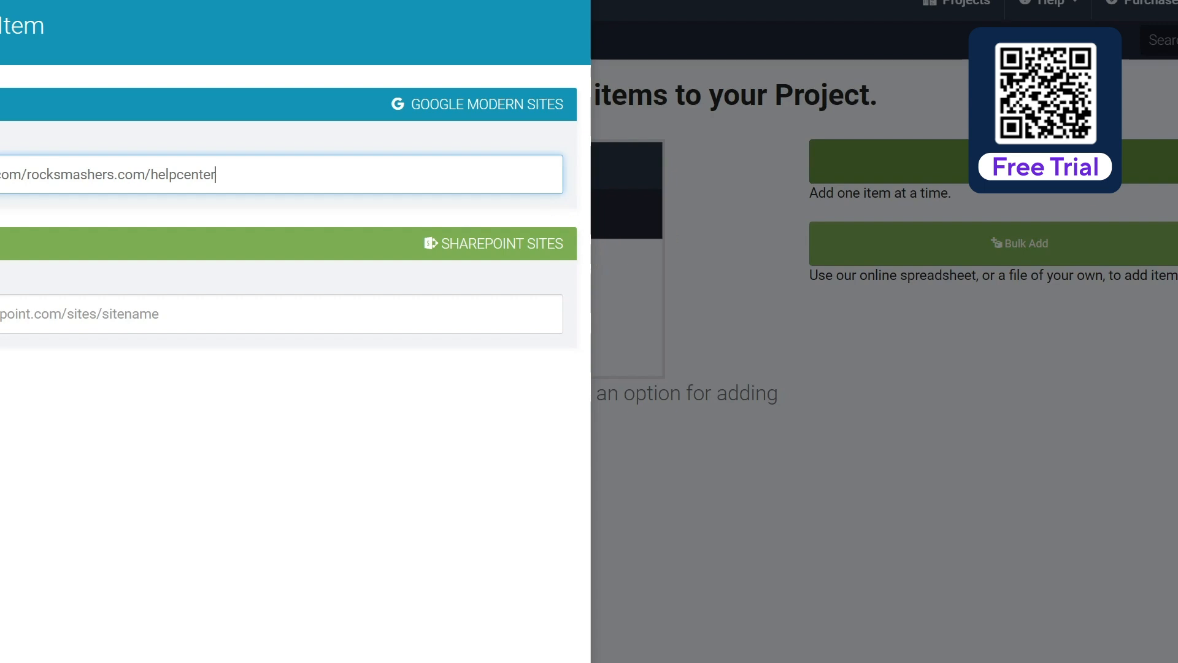
Load the source address in a new tab to confirm it opens the Rocksmashers Help Site
{"action": "left_click", "coordinate": [668, 41]}
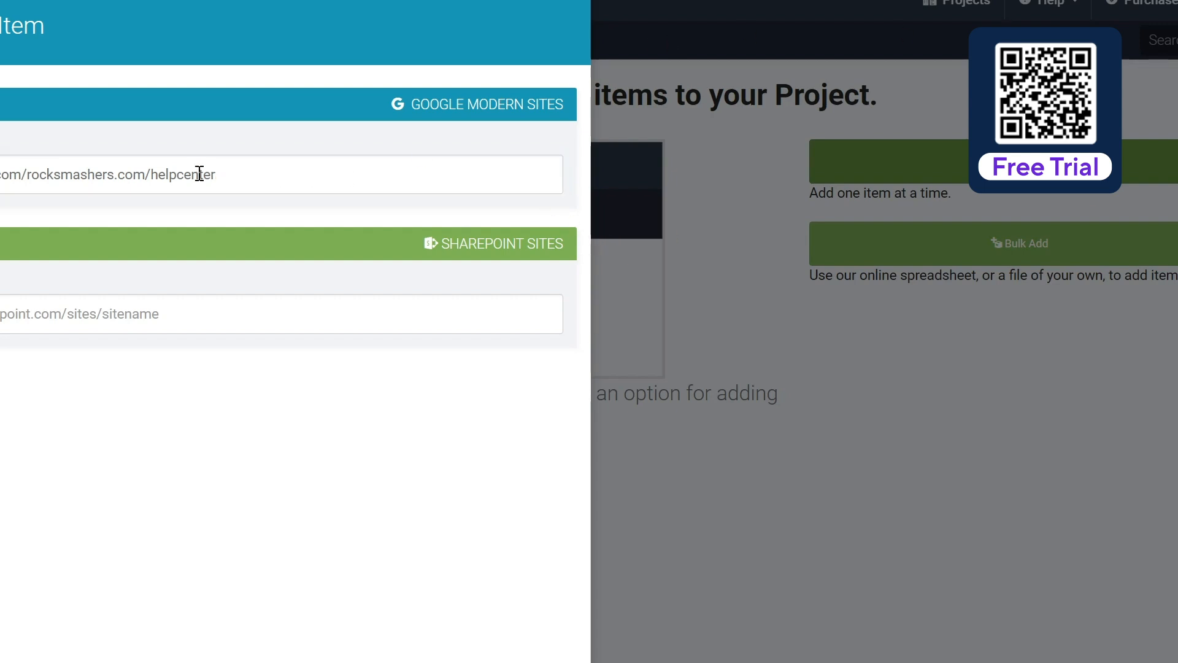
{"action": "triple_click", "coordinate": [241, 169]}
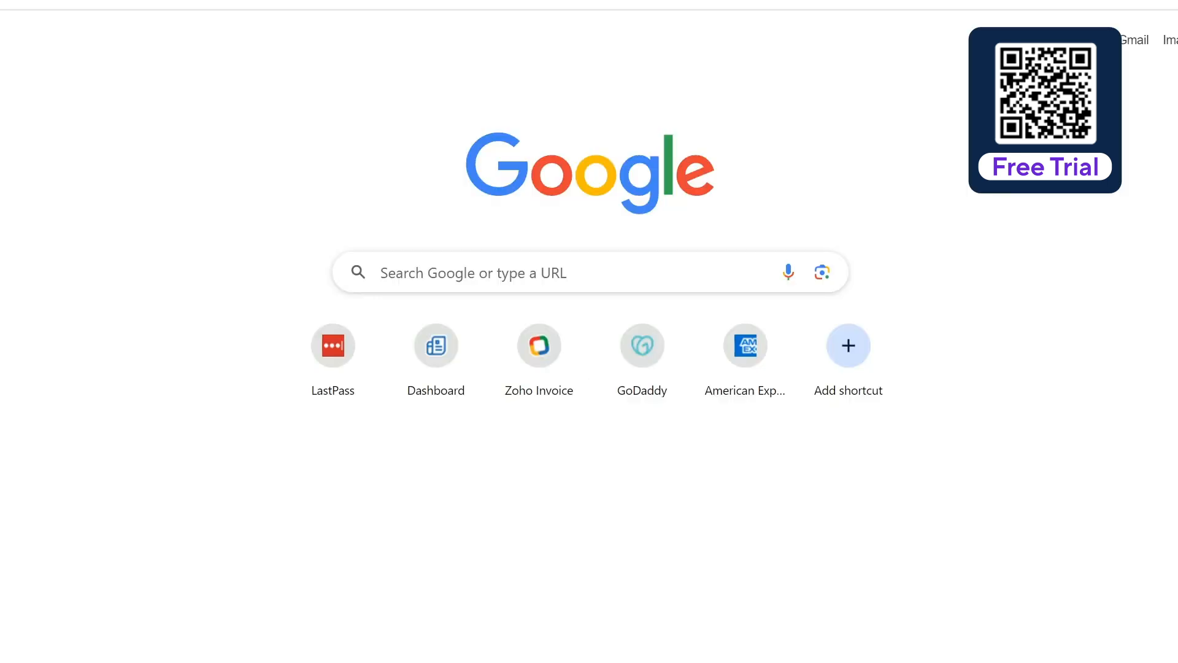
{"action": "key", "text": "ctrl+l"}
{"action": "key", "text": "ctrl+v"}
{"action": "key", "text": "Return"}
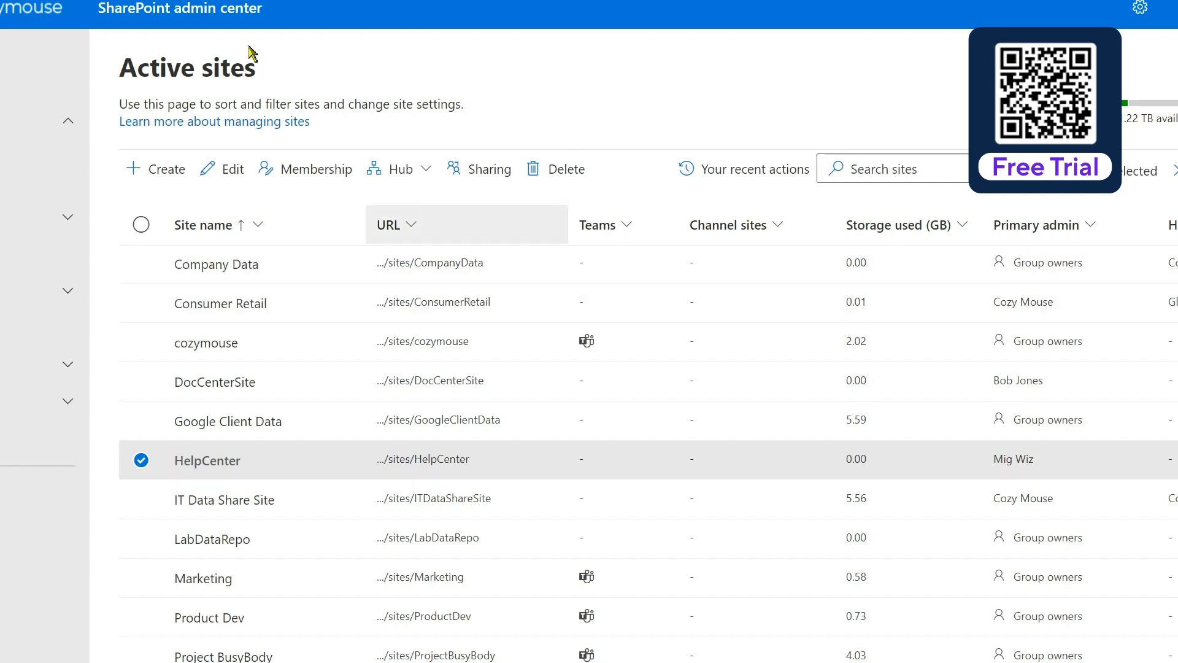
Copy the link address of the .../sites/HelpCenter site from Active sites
{"action": "right_click", "coordinate": [419, 459]}
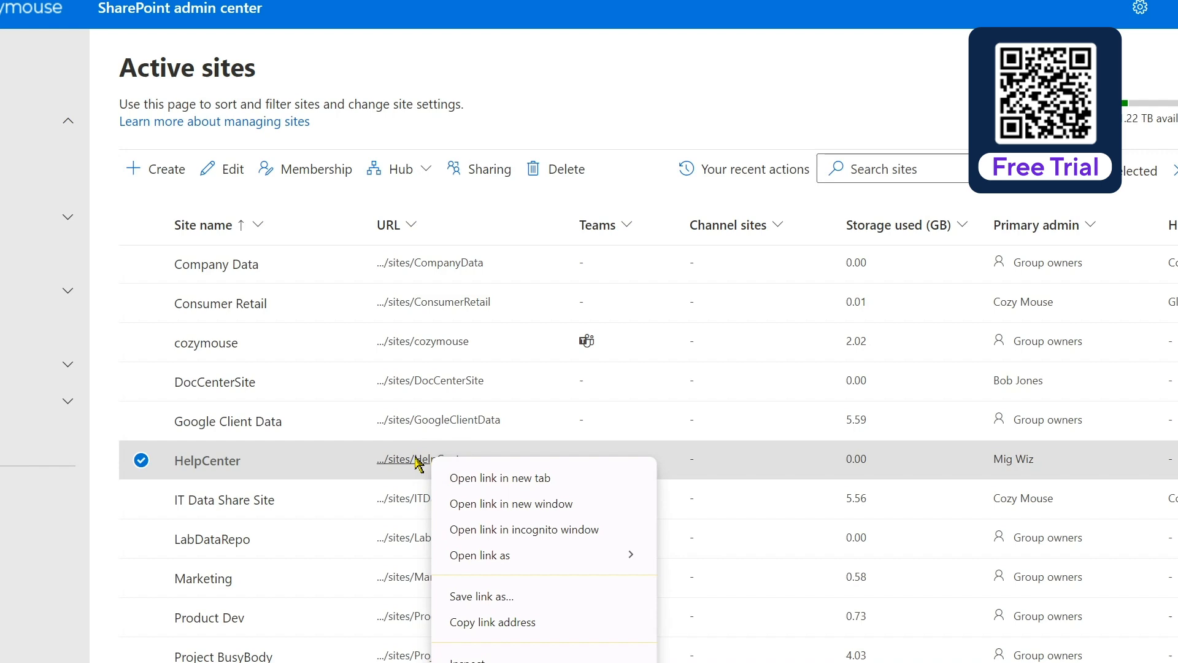
{"action": "left_click", "coordinate": [501, 622]}
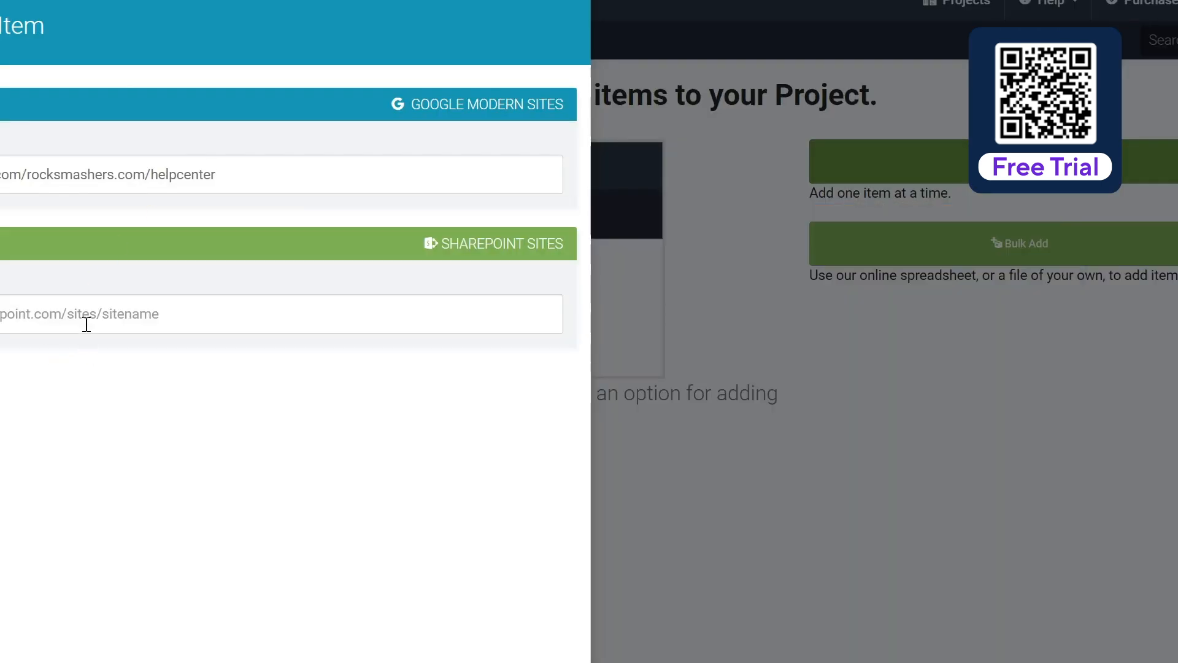
Paste the HelpCenter address as the SharePoint destination and save the new item
{"action": "left_click", "coordinate": [81, 315]}
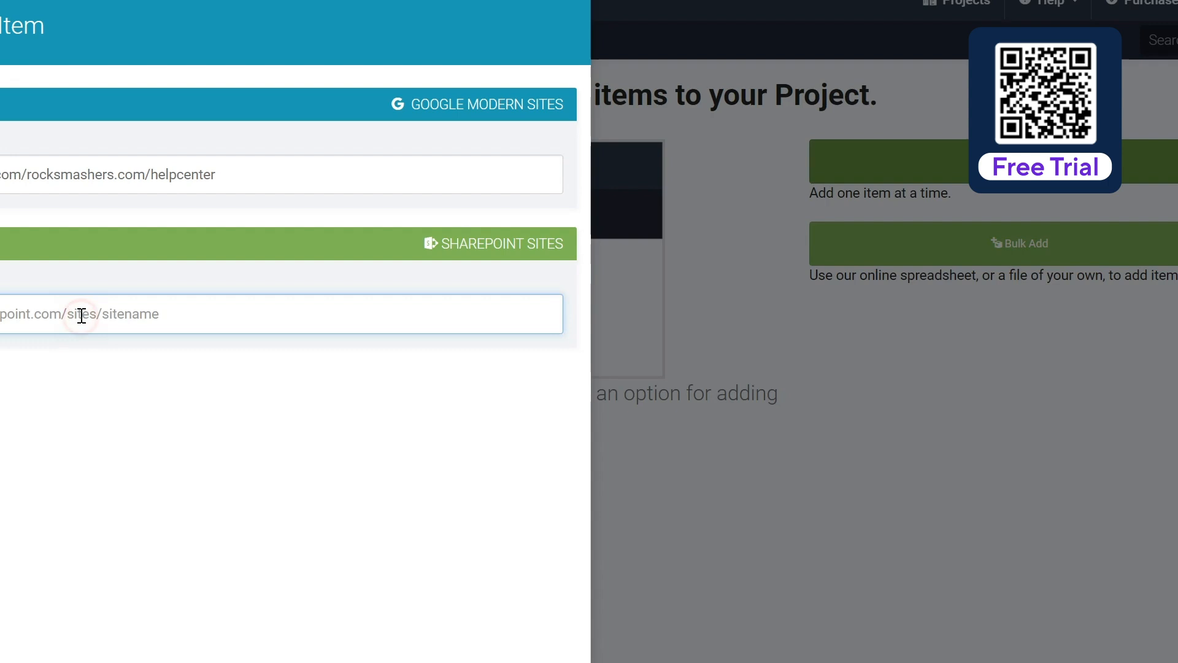
{"action": "key", "text": "ctrl+v"}
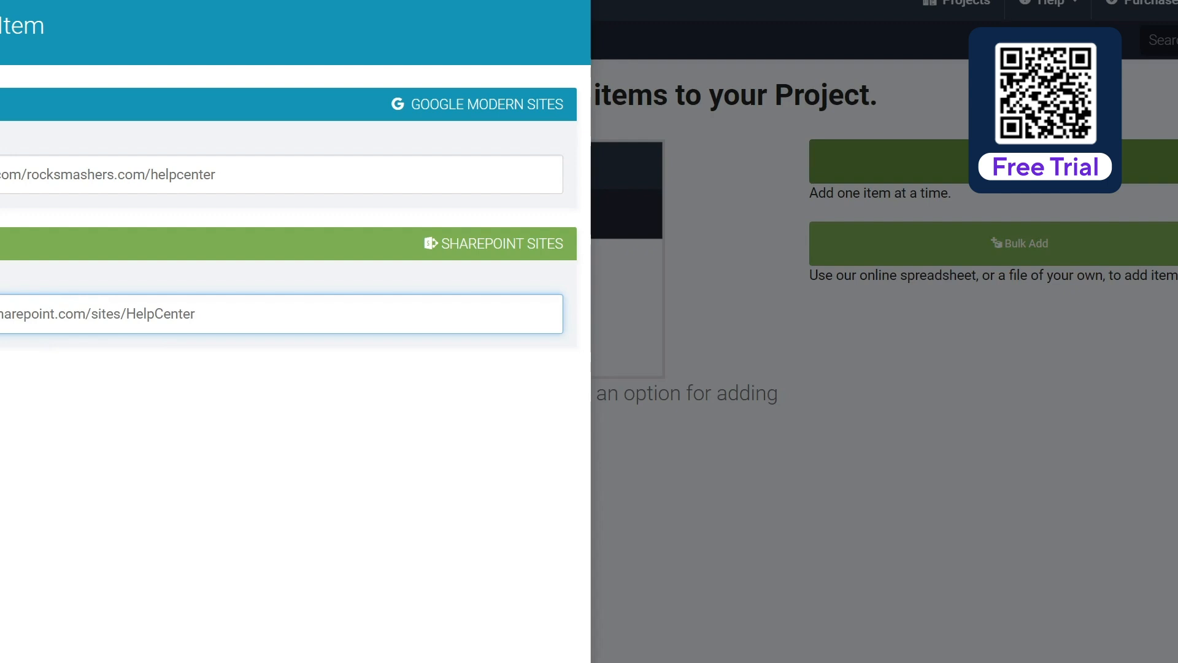
{"action": "left_click", "coordinate": [355, 660]}
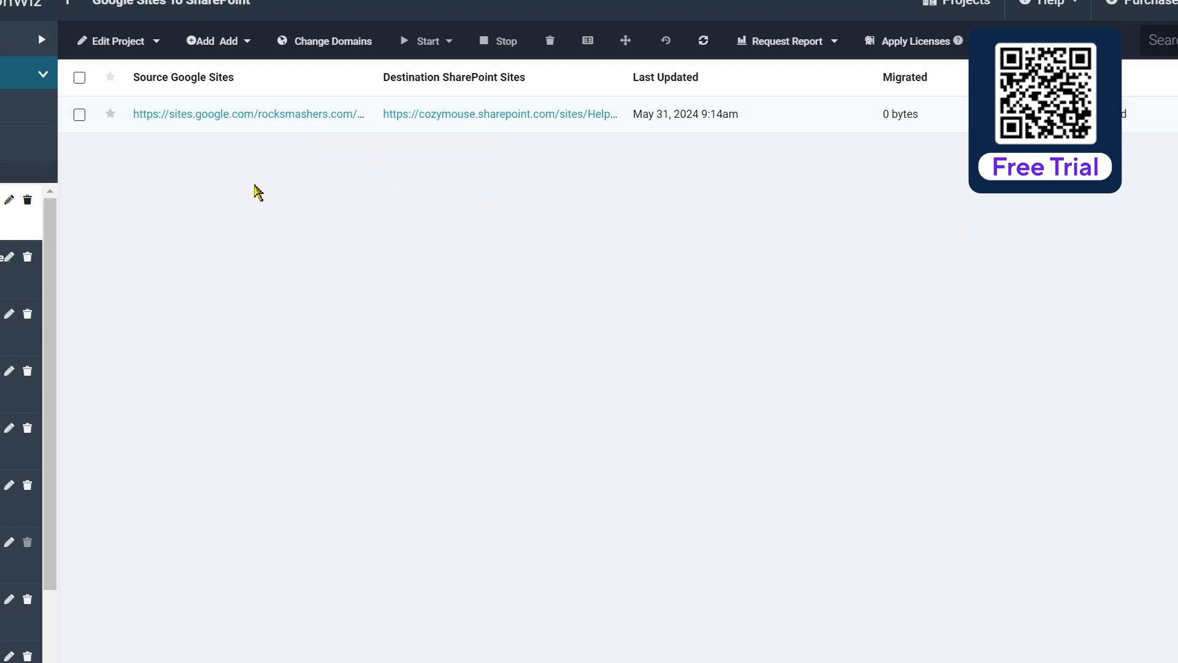
Run Verify Credentials on the Help Center item and confirm with OK
{"action": "left_click", "coordinate": [79, 115]}
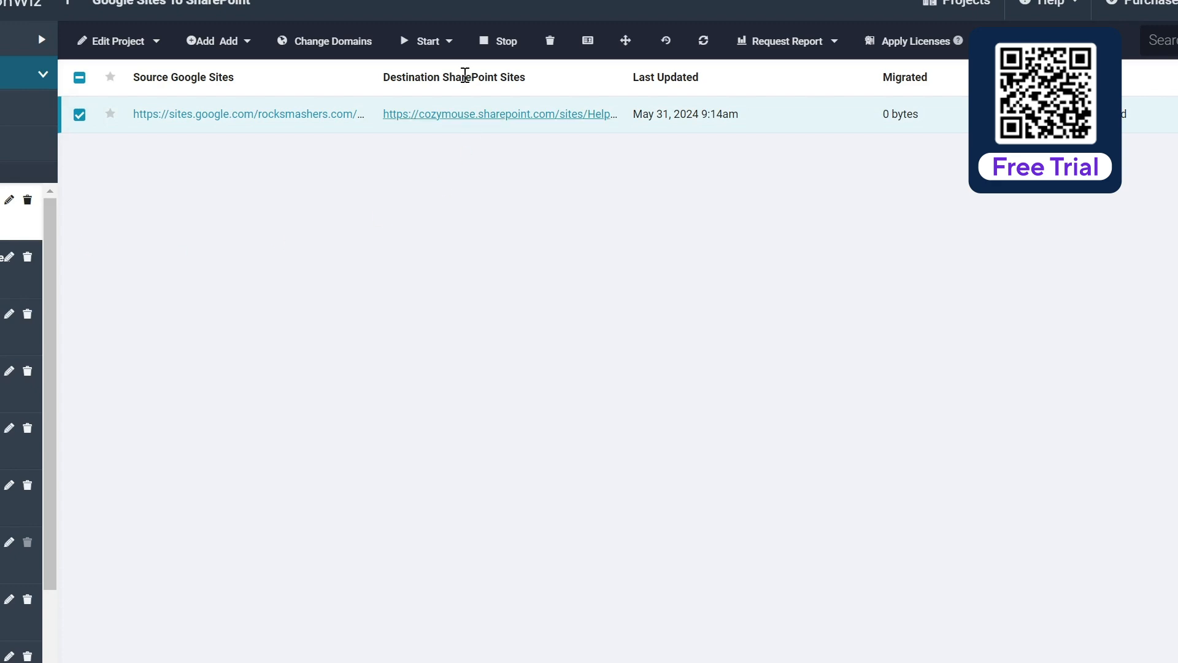
{"action": "left_click", "coordinate": [450, 42]}
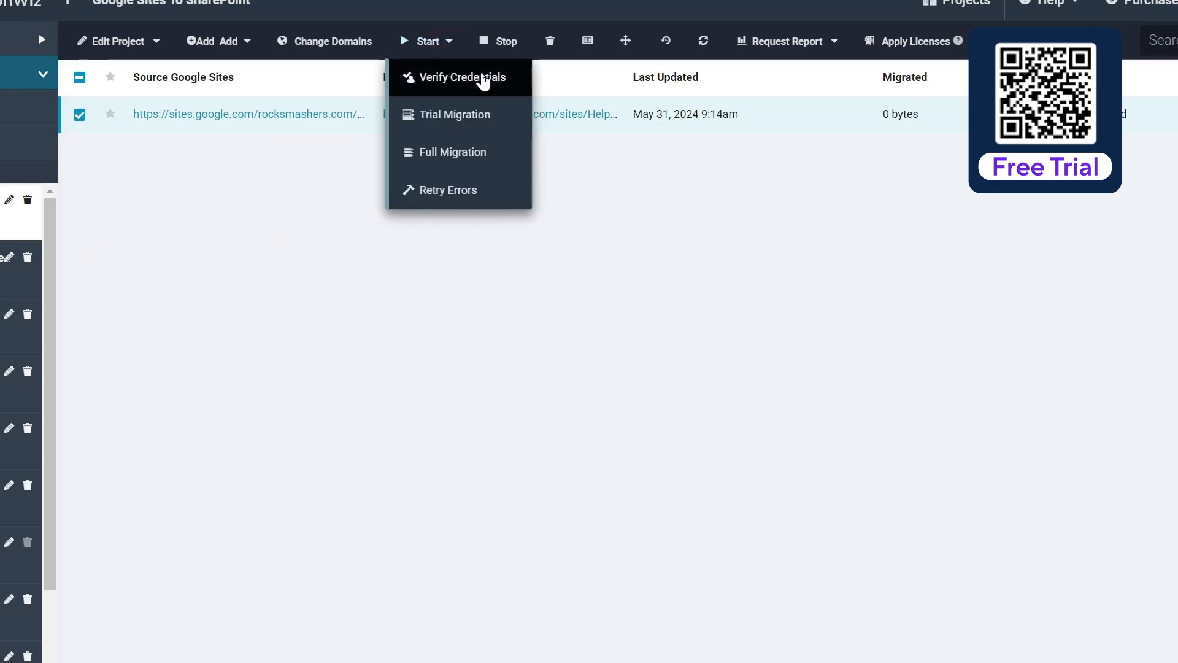
{"action": "left_click", "coordinate": [483, 78]}
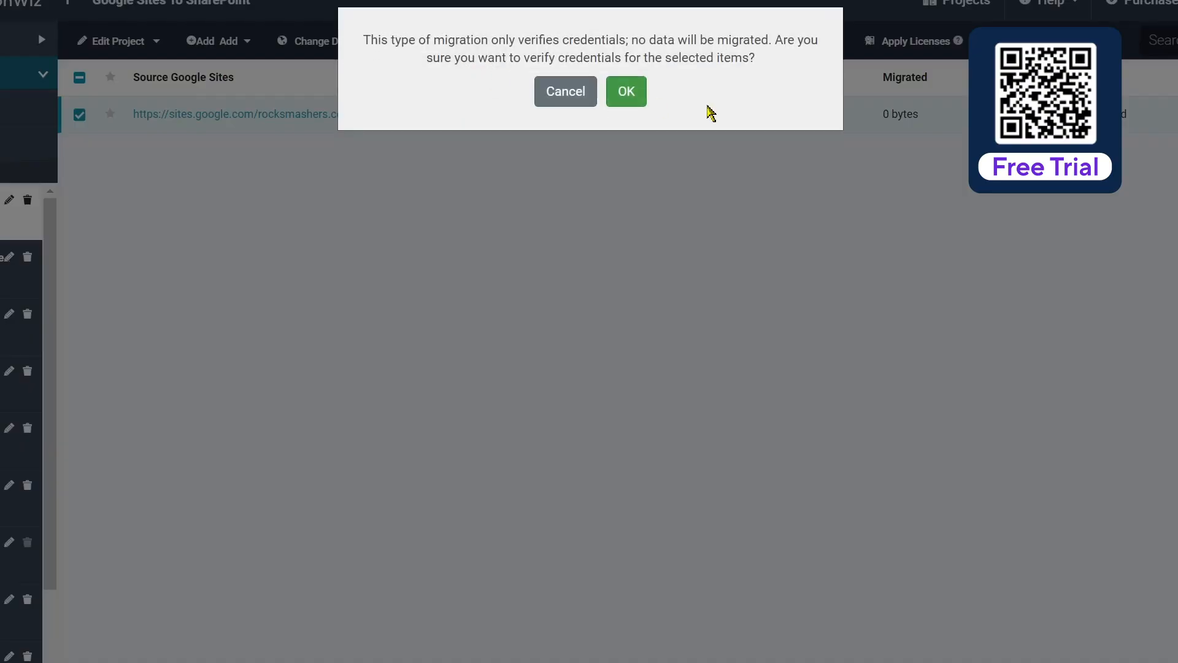
{"action": "left_click", "coordinate": [637, 98]}
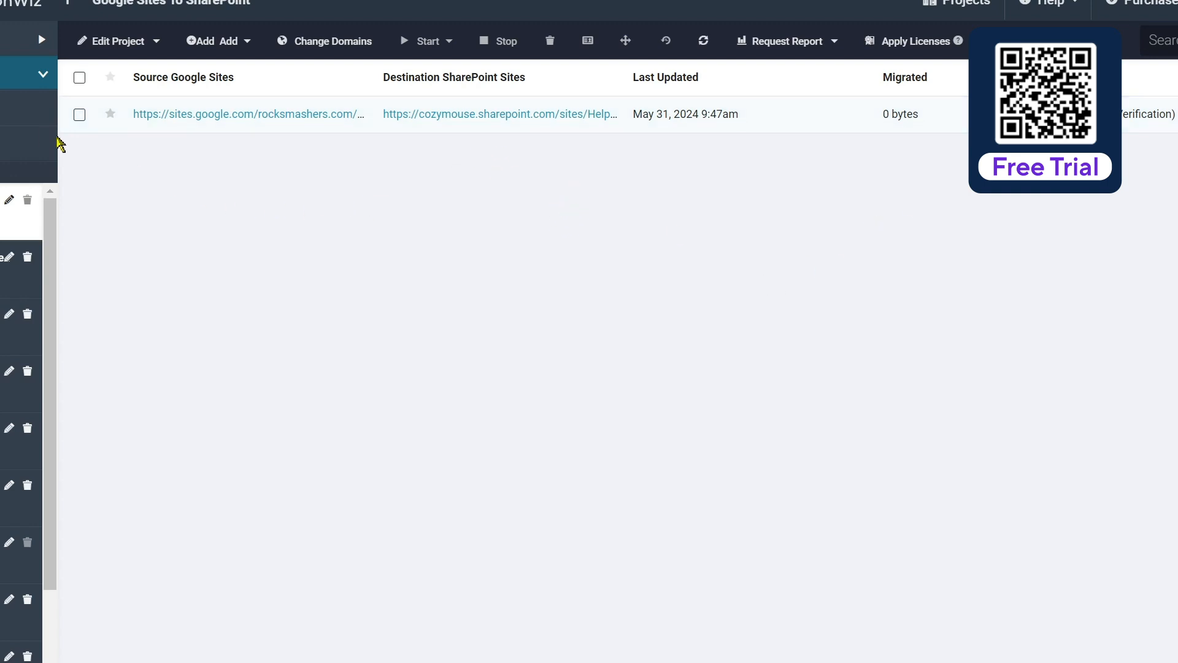
{"action": "left_click", "coordinate": [79, 114]}
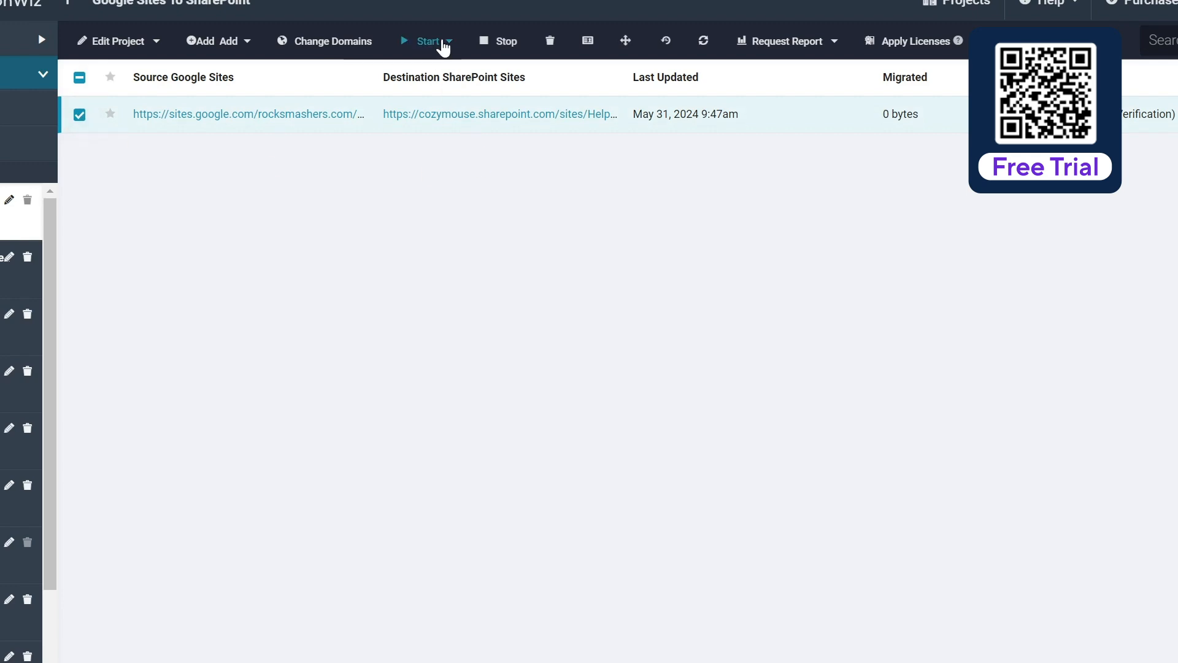
Choose Full Migration for the Help Center item and review its options
{"action": "left_click", "coordinate": [441, 43]}
{"action": "left_click", "coordinate": [470, 152]}
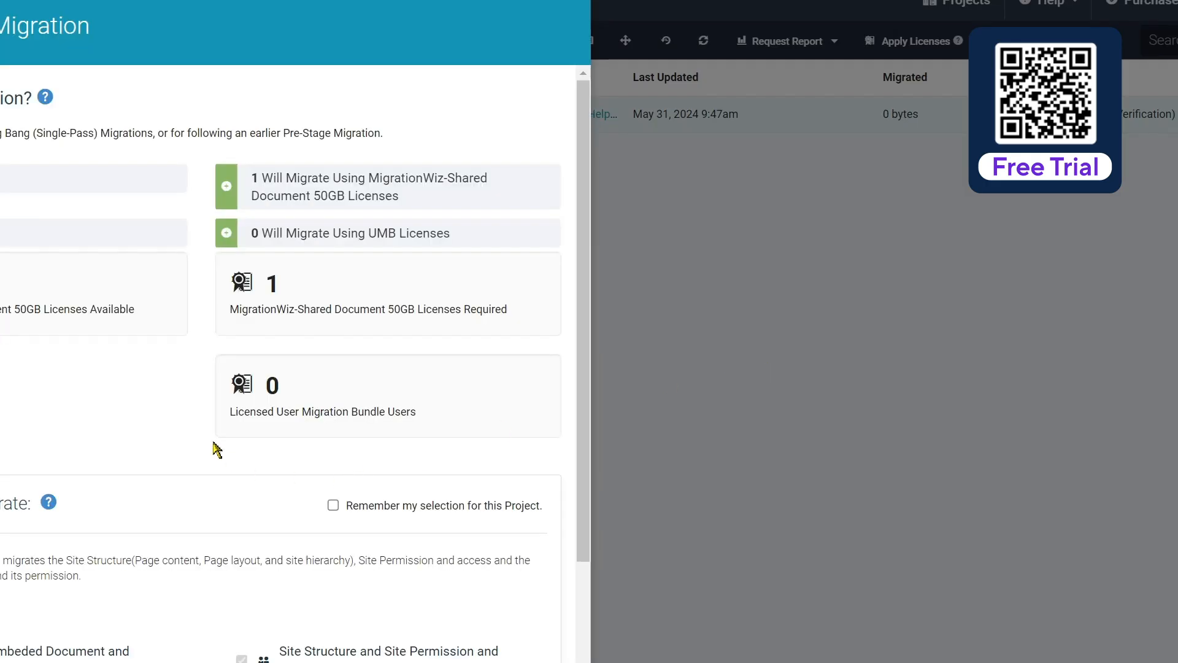
{"action": "scroll", "coordinate": [219, 440], "scroll_direction": "down", "scroll_amount": 3}
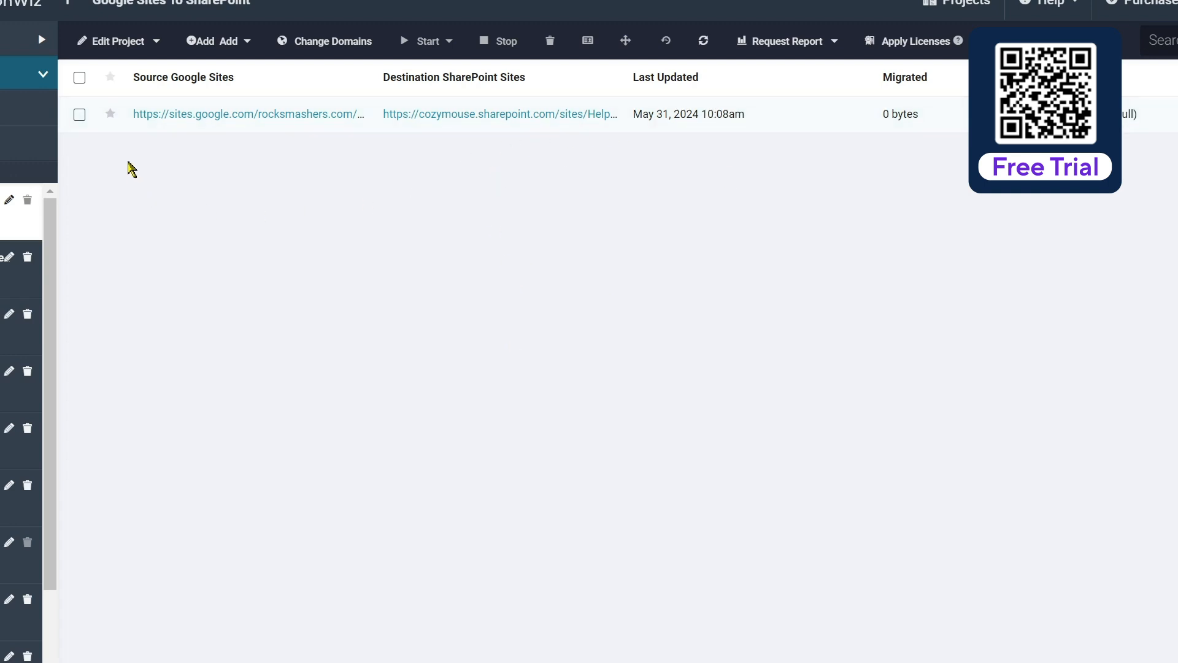
Select the Help Center item and start another Full Migration
{"action": "left_click", "coordinate": [79, 114]}
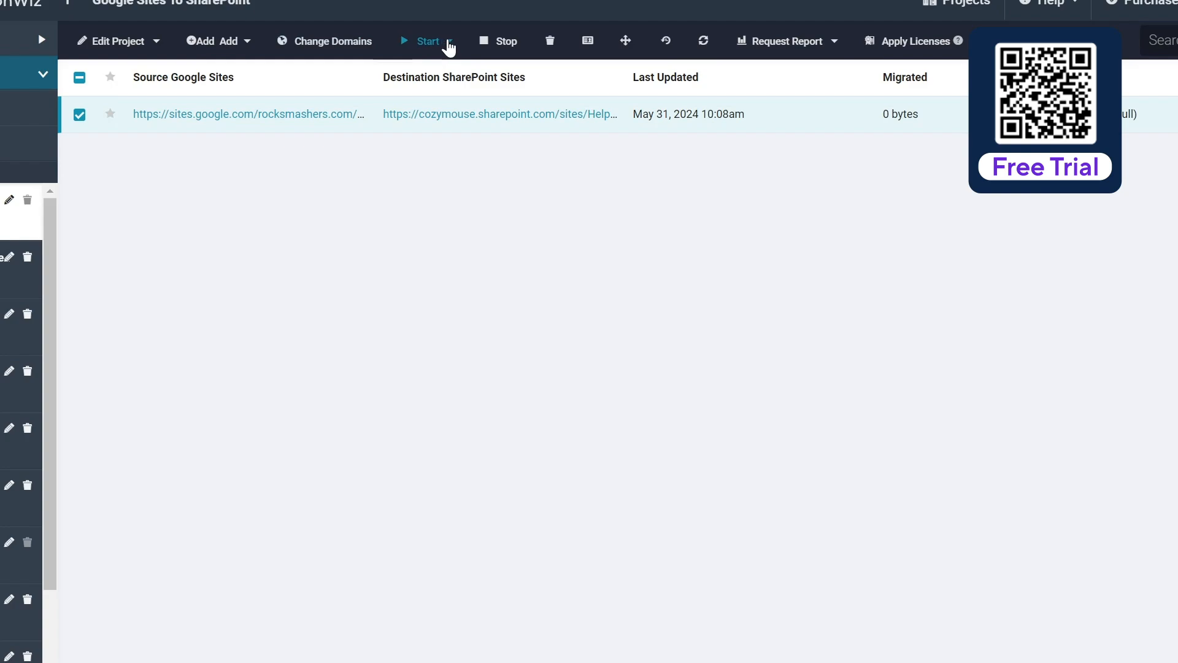
{"action": "left_click", "coordinate": [447, 43]}
{"action": "left_click", "coordinate": [486, 155]}
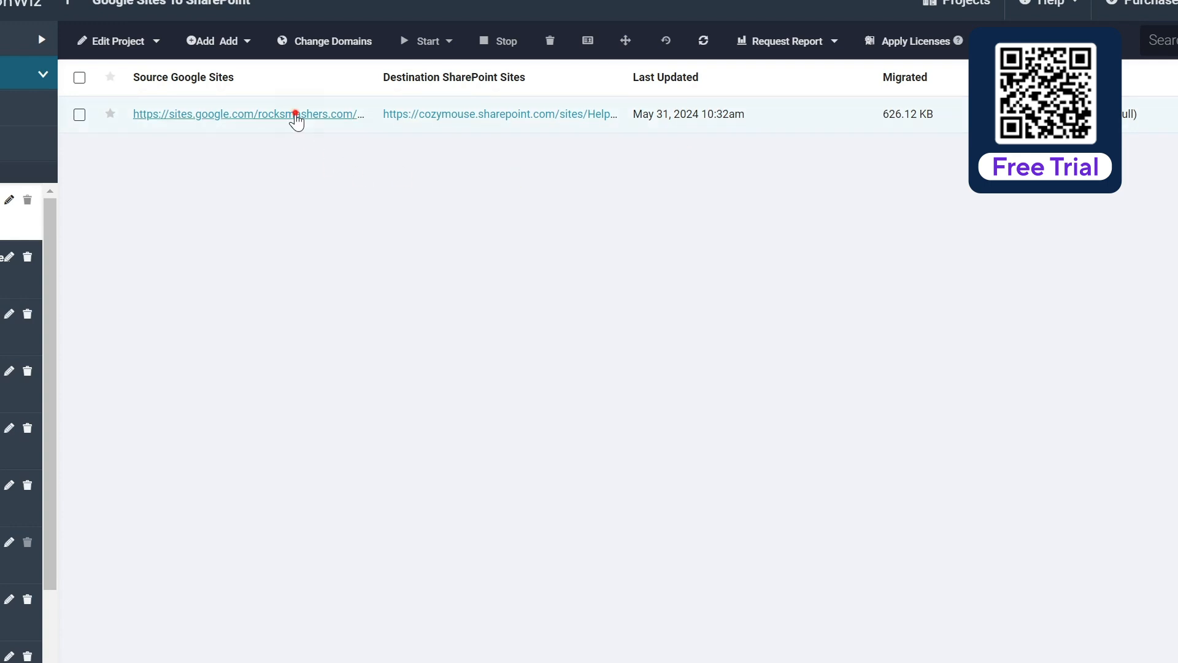
Open the item's migration details and review the Folder Summary of 4 items (626.12 KB)
{"action": "left_click", "coordinate": [296, 117]}
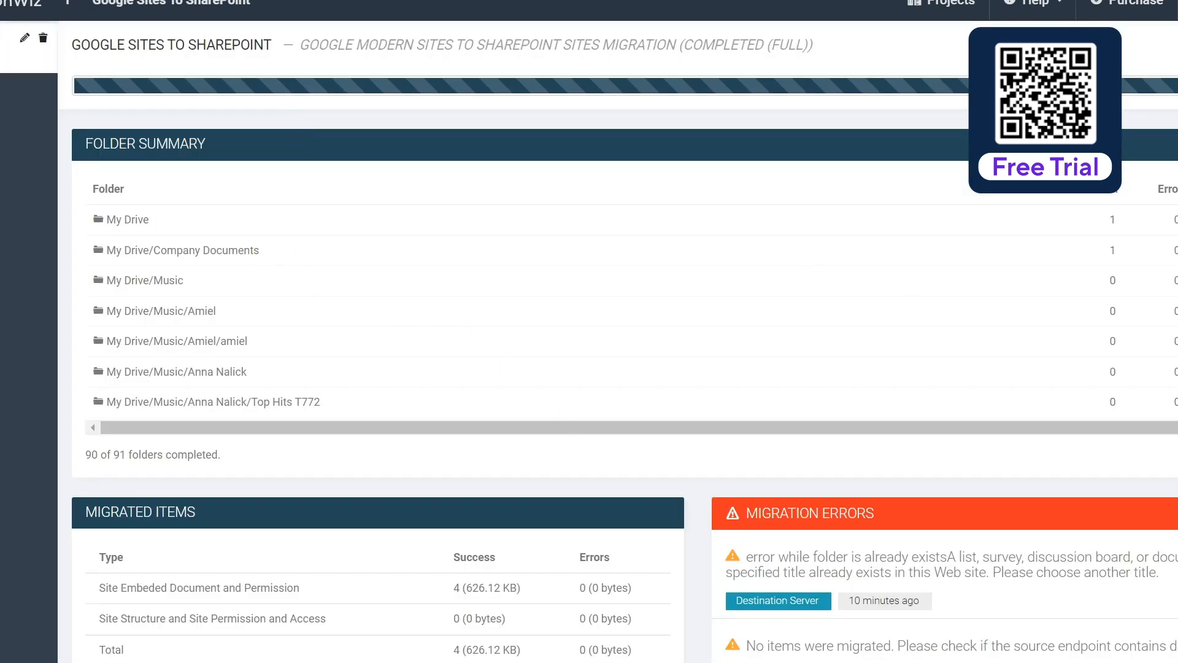
{"action": "scroll", "coordinate": [601, 310], "scroll_direction": "down", "scroll_amount": 2}
{"action": "scroll", "coordinate": [601, 313], "scroll_direction": "down", "scroll_amount": 10}
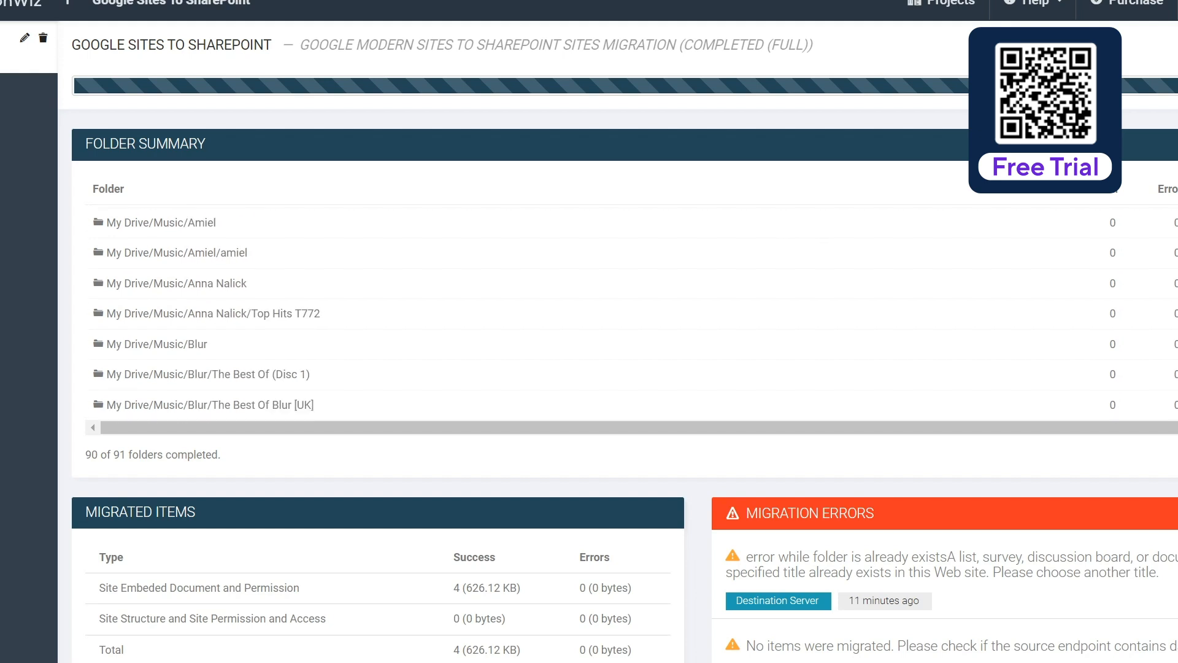
{"action": "scroll", "coordinate": [601, 313], "scroll_direction": "down", "scroll_amount": 15}
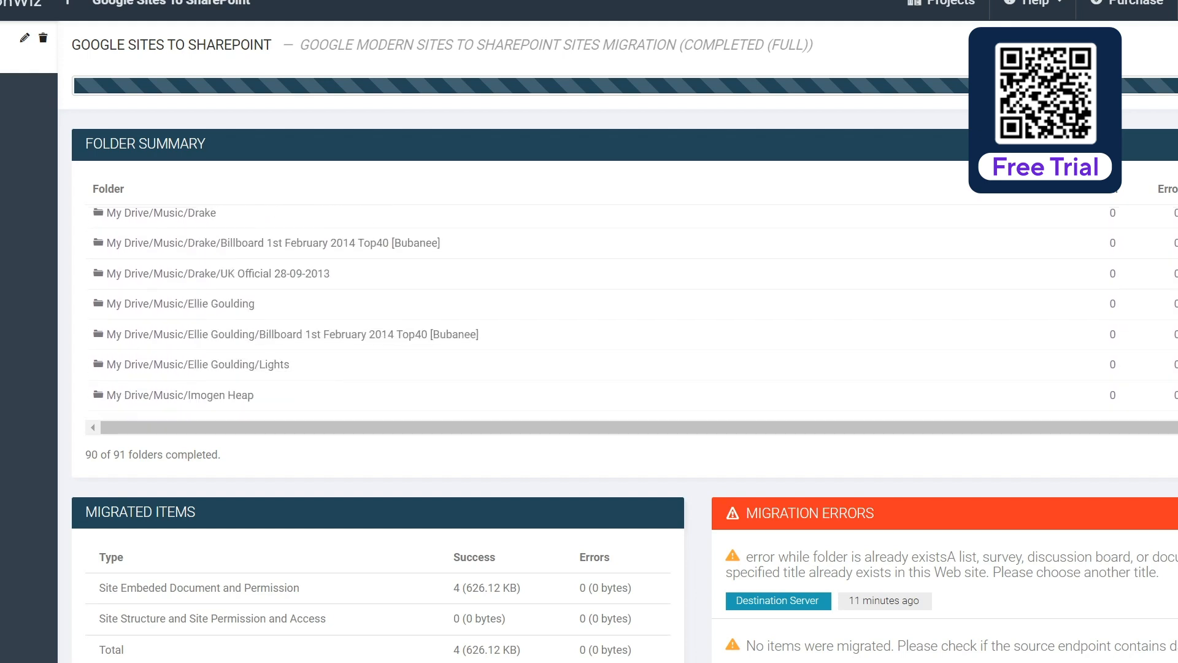
{"action": "scroll", "coordinate": [601, 313], "scroll_direction": "down", "scroll_amount": 5}
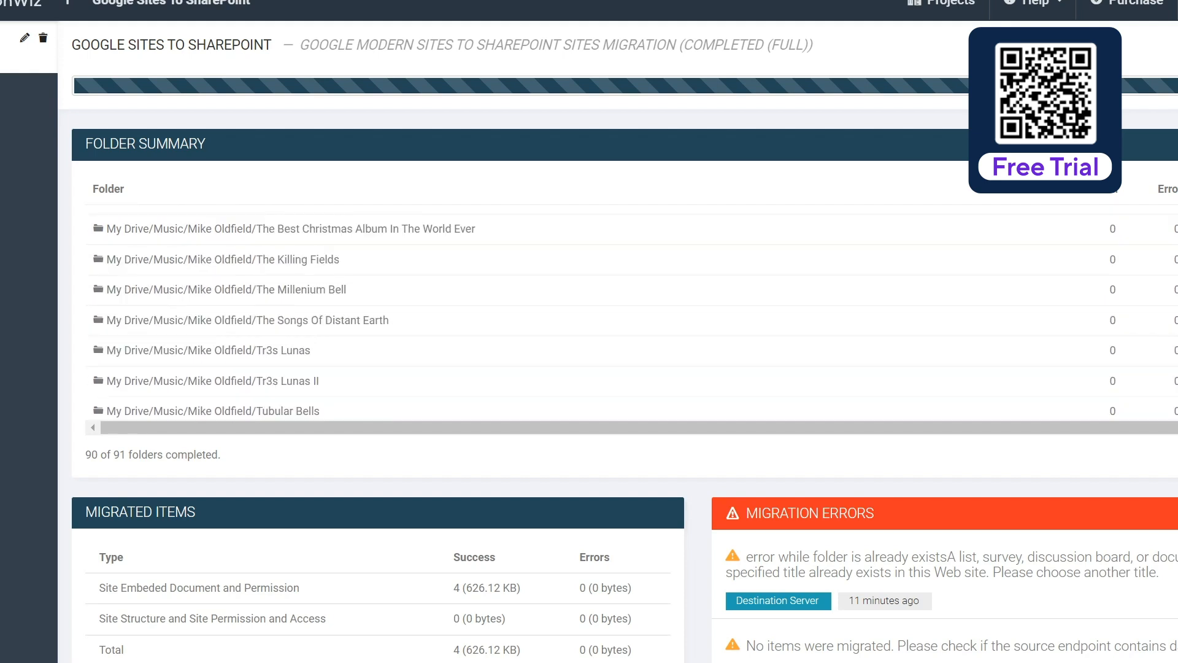
{"action": "scroll", "coordinate": [589, 316], "scroll_direction": "down", "scroll_amount": 10}
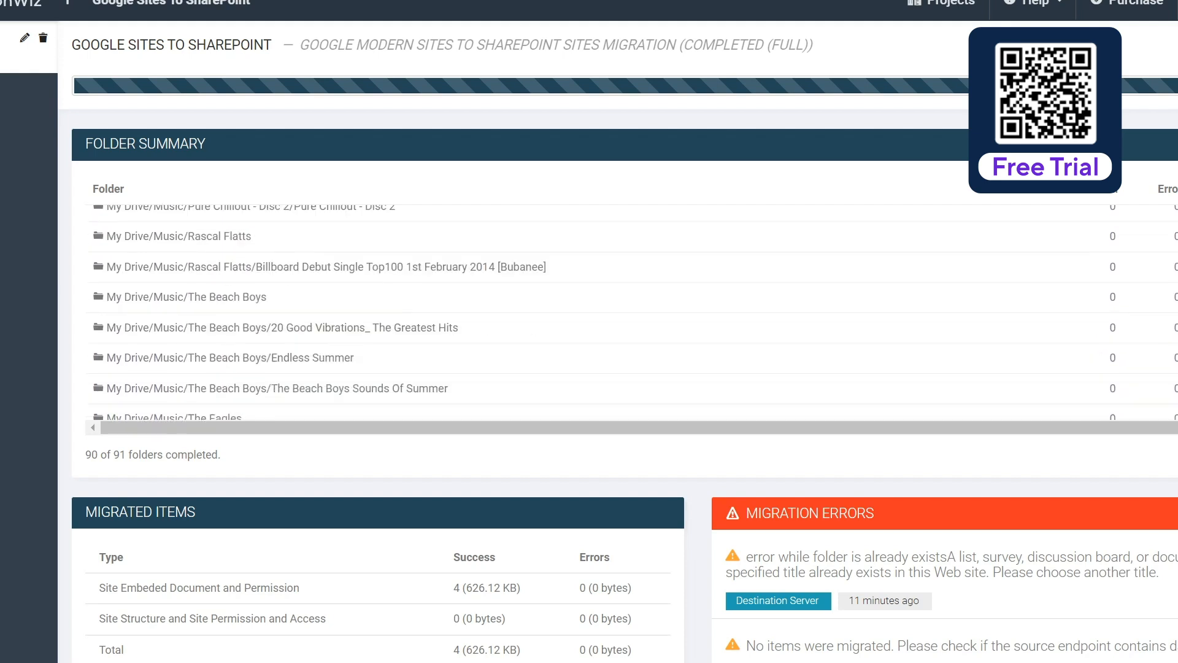
{"action": "scroll", "coordinate": [589, 310], "scroll_direction": "down", "scroll_amount": 5}
{"action": "scroll", "coordinate": [589, 310], "scroll_direction": "up", "scroll_amount": 2}
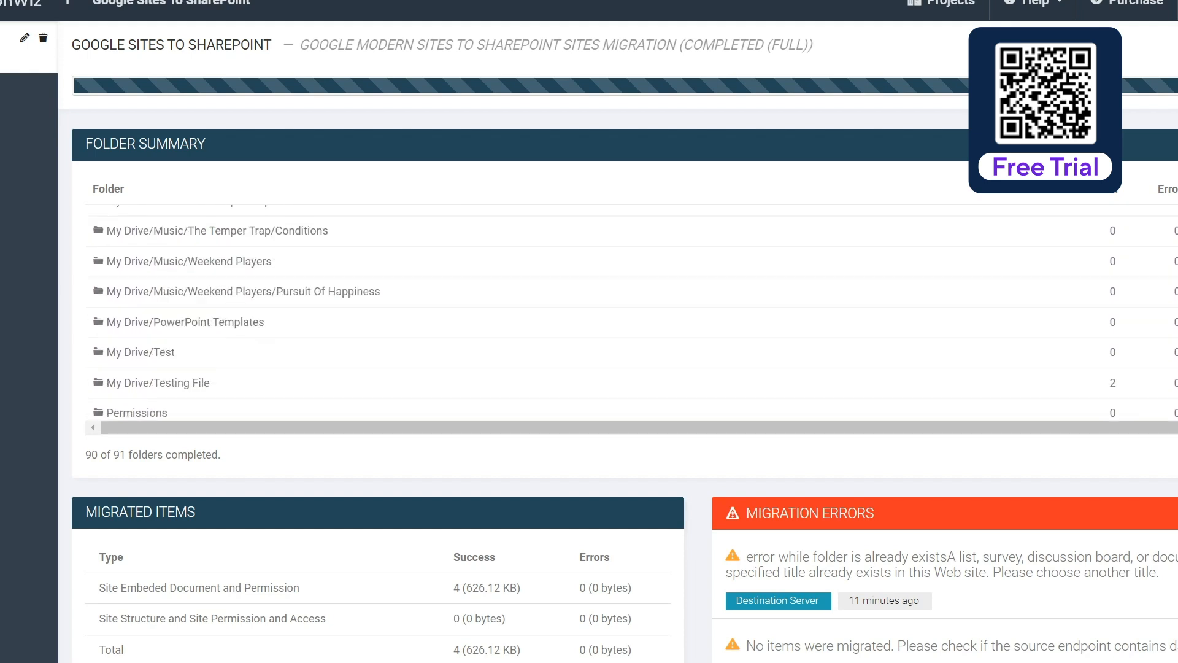
{"action": "scroll", "coordinate": [589, 310], "scroll_direction": "down", "scroll_amount": 1}
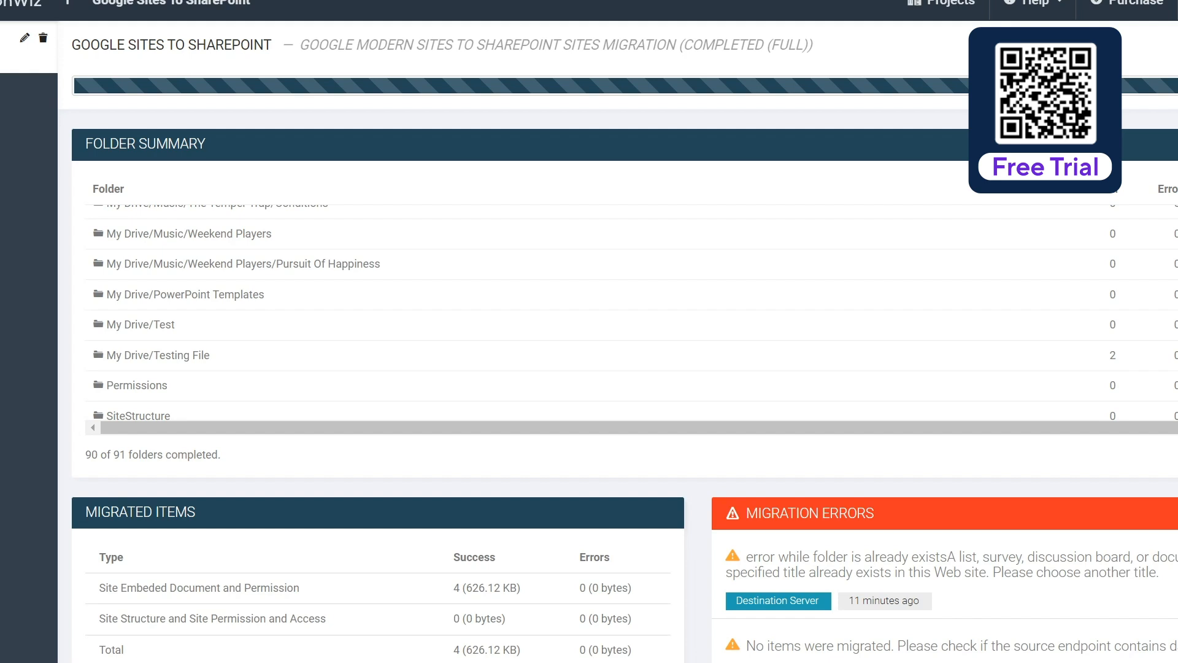
{"action": "scroll", "coordinate": [600, 312], "scroll_direction": "up", "scroll_amount": 4}
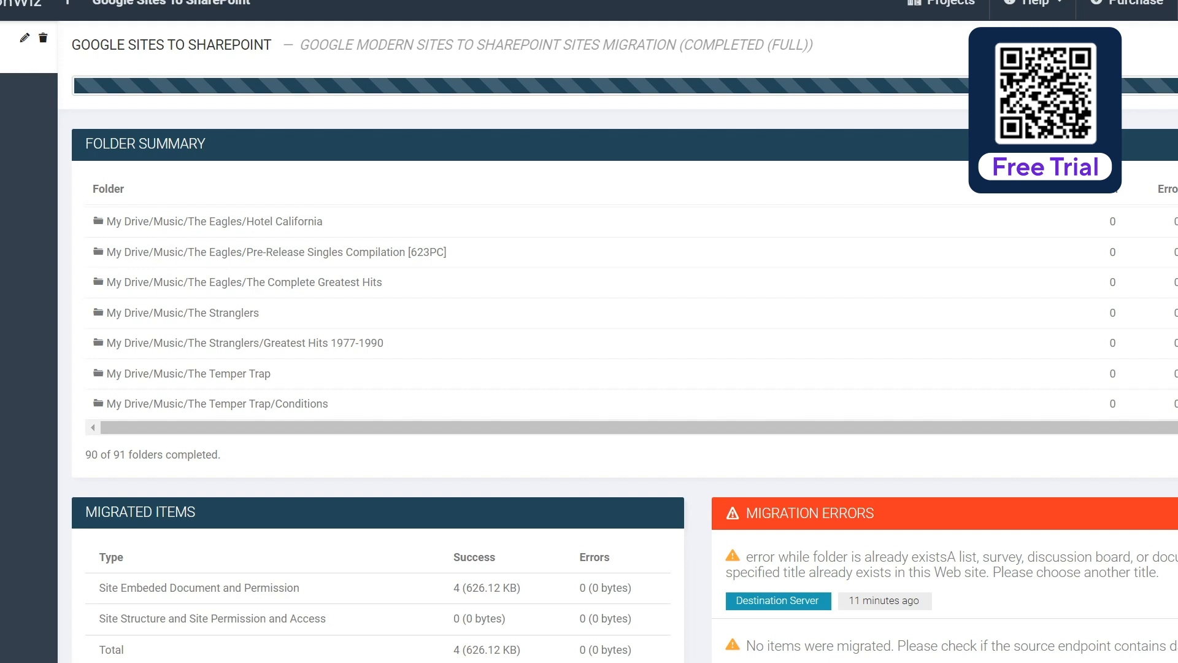
{"action": "scroll", "coordinate": [1121, 318], "scroll_direction": "down", "scroll_amount": 5}
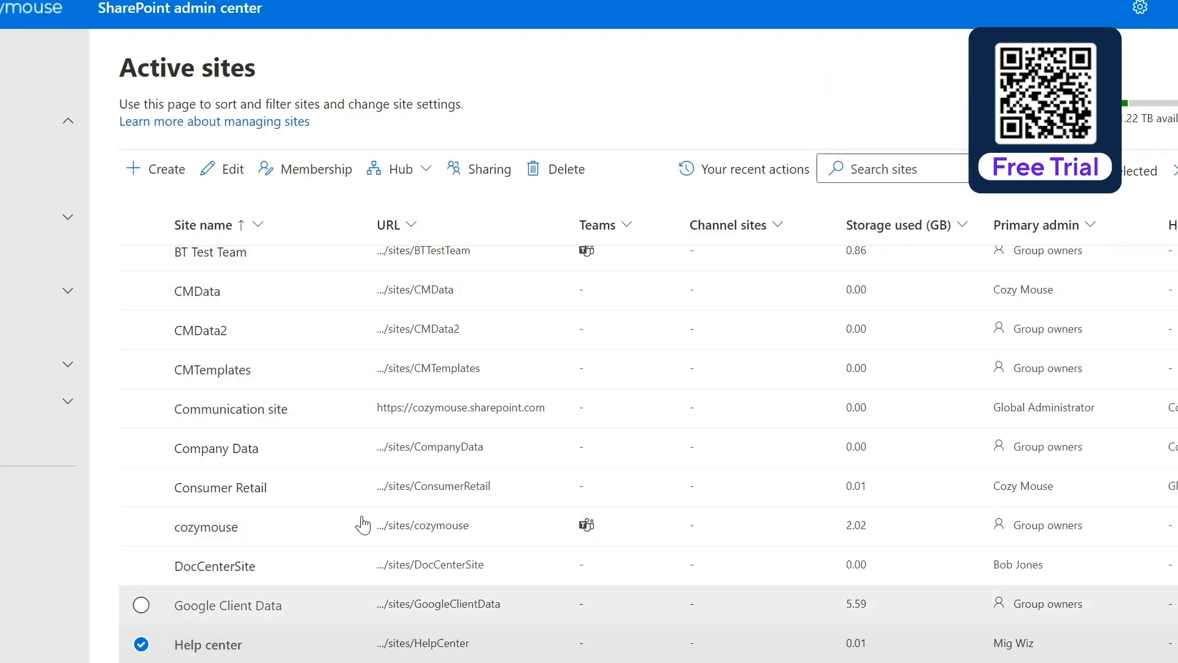
Open the migrated Help center site and review its Home page welcome text, topic cards and images
{"action": "left_click", "coordinate": [446, 644]}
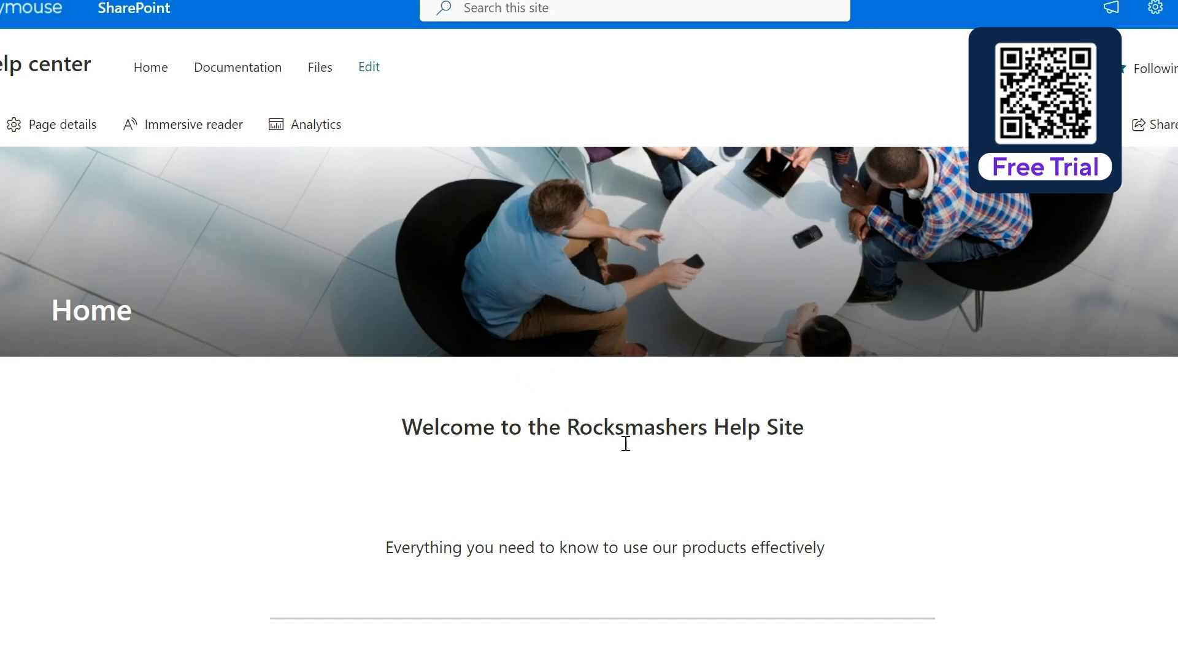
{"action": "scroll", "coordinate": [653, 429], "scroll_direction": "down", "scroll_amount": 3}
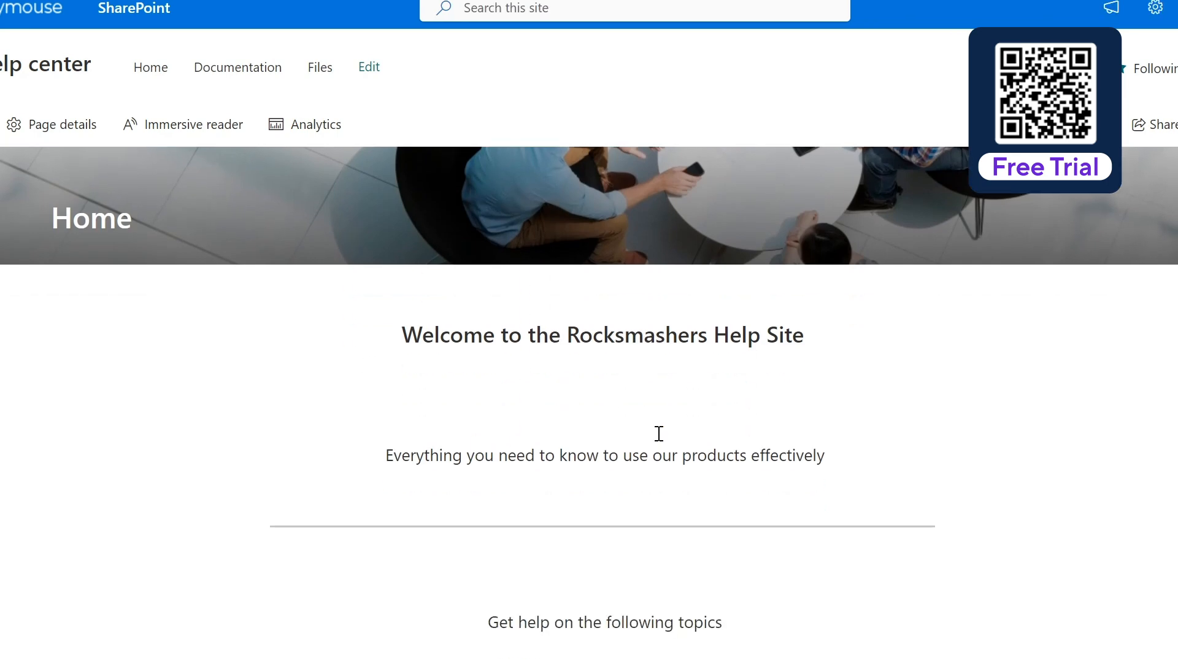
{"action": "scroll", "coordinate": [660, 440], "scroll_direction": "down", "scroll_amount": 5}
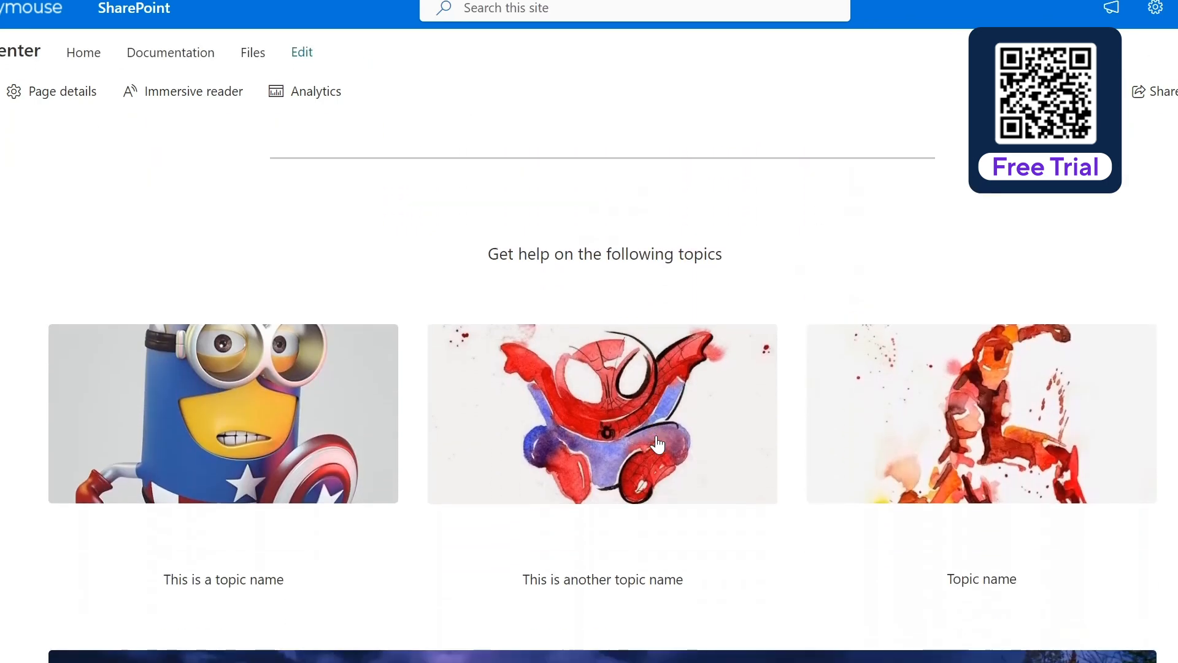
{"action": "scroll", "coordinate": [657, 443], "scroll_direction": "down", "scroll_amount": 3}
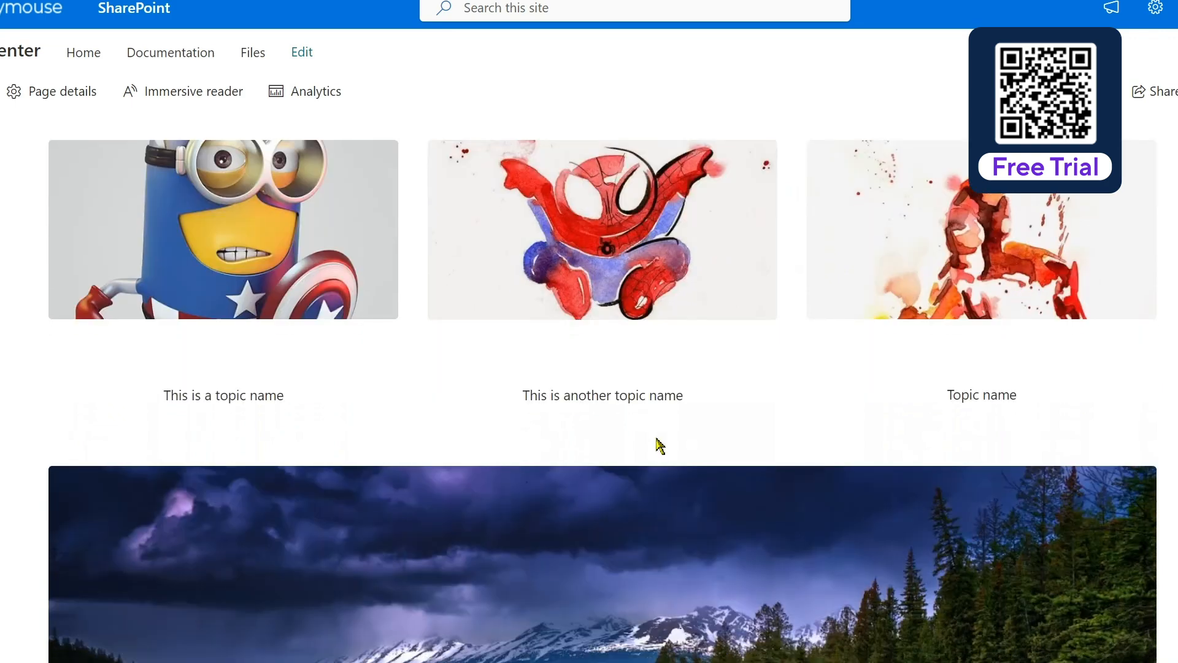
{"action": "scroll", "coordinate": [657, 445], "scroll_direction": "down", "scroll_amount": 10}
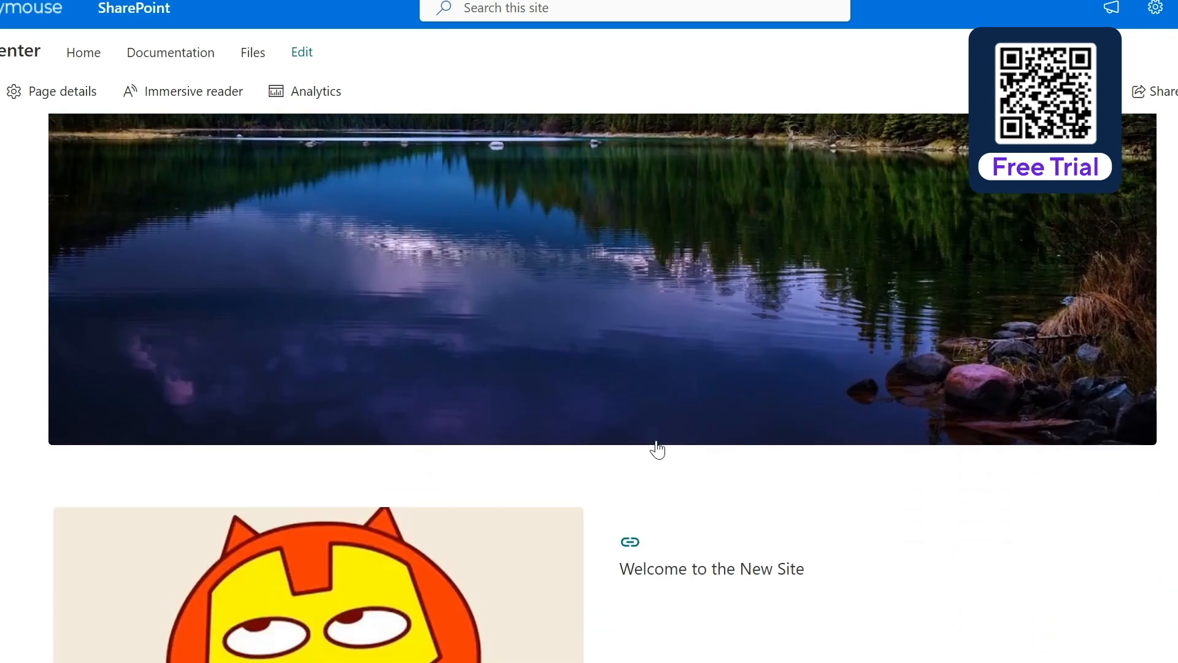
{"action": "scroll", "coordinate": [658, 441], "scroll_direction": "down", "scroll_amount": 5}
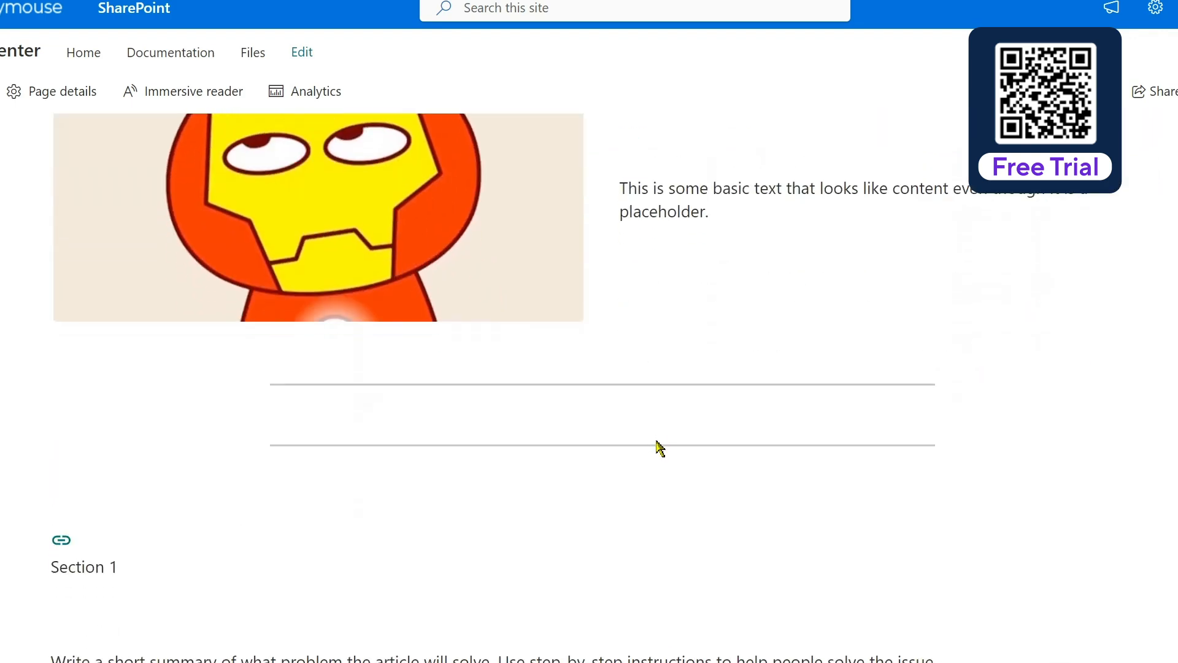
{"action": "scroll", "coordinate": [657, 440], "scroll_direction": "down", "scroll_amount": 4}
{"action": "scroll", "coordinate": [658, 441], "scroll_direction": "up", "scroll_amount": 20}
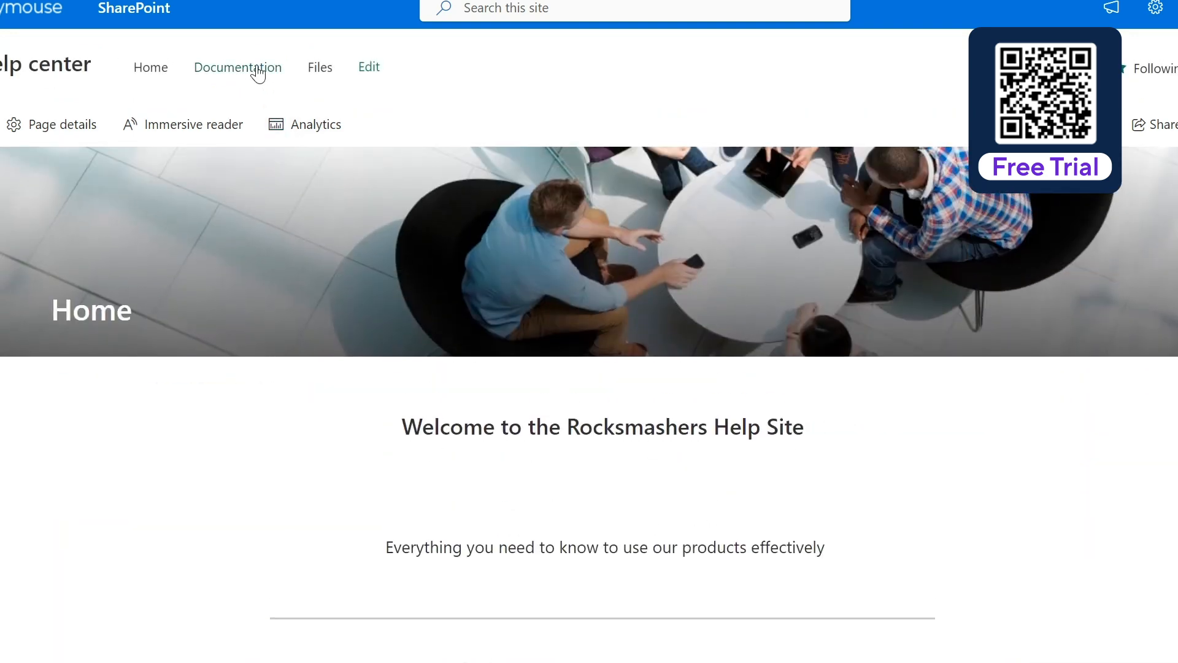
Open the Documentation page and review its migrated Word file and bookmark link previews
{"action": "left_click", "coordinate": [251, 65]}
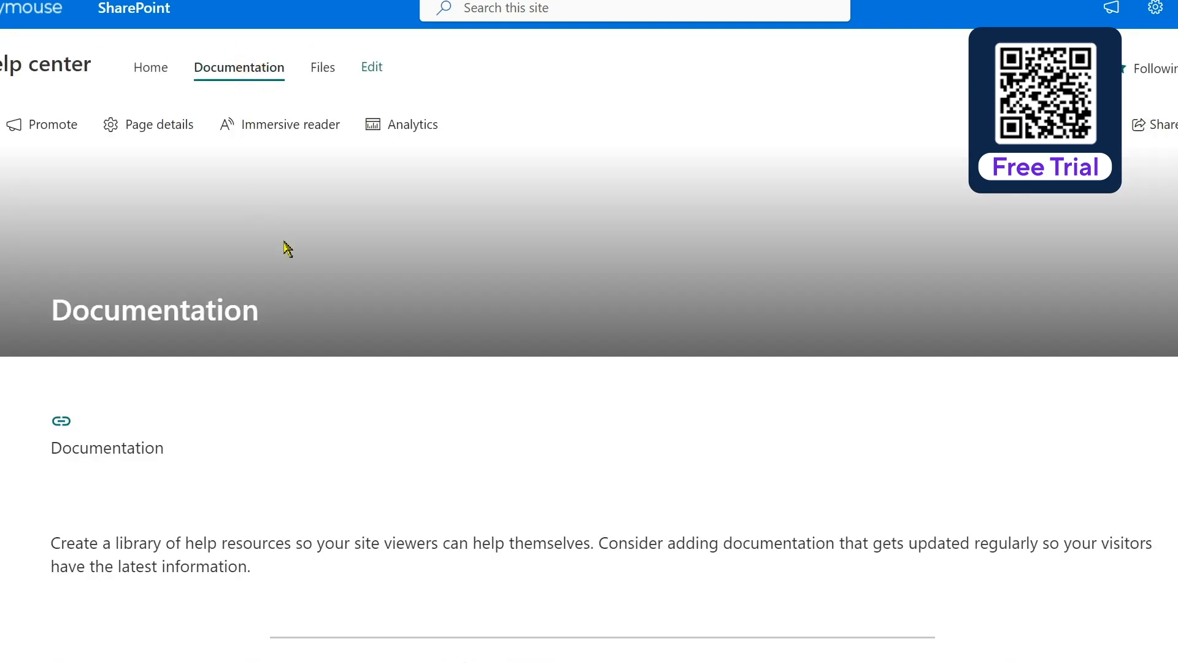
{"action": "scroll", "coordinate": [455, 418], "scroll_direction": "down", "scroll_amount": 6}
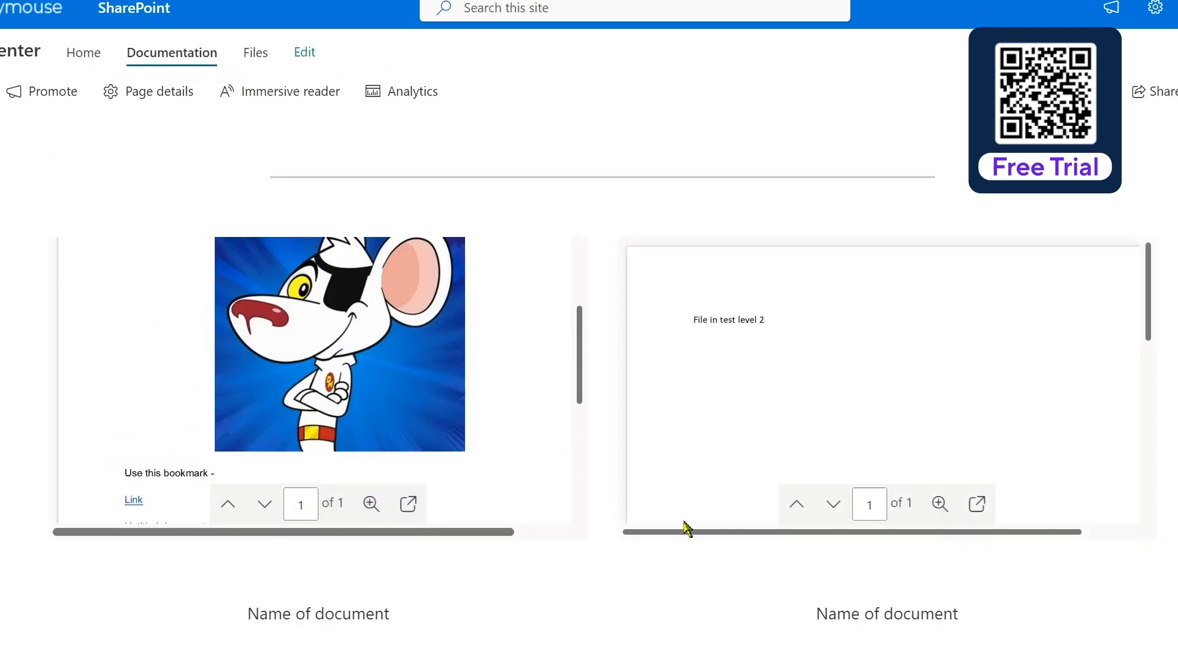
{"action": "scroll", "coordinate": [587, 521], "scroll_direction": "down", "scroll_amount": 3}
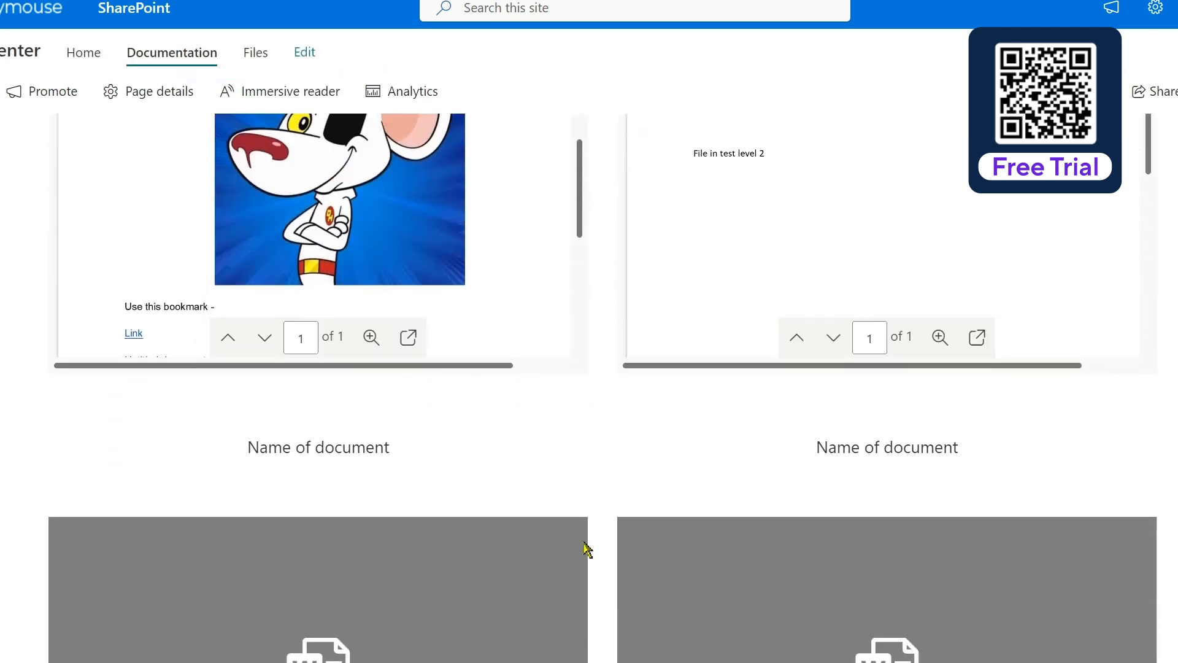
{"action": "scroll", "coordinate": [586, 542], "scroll_direction": "down", "scroll_amount": 3}
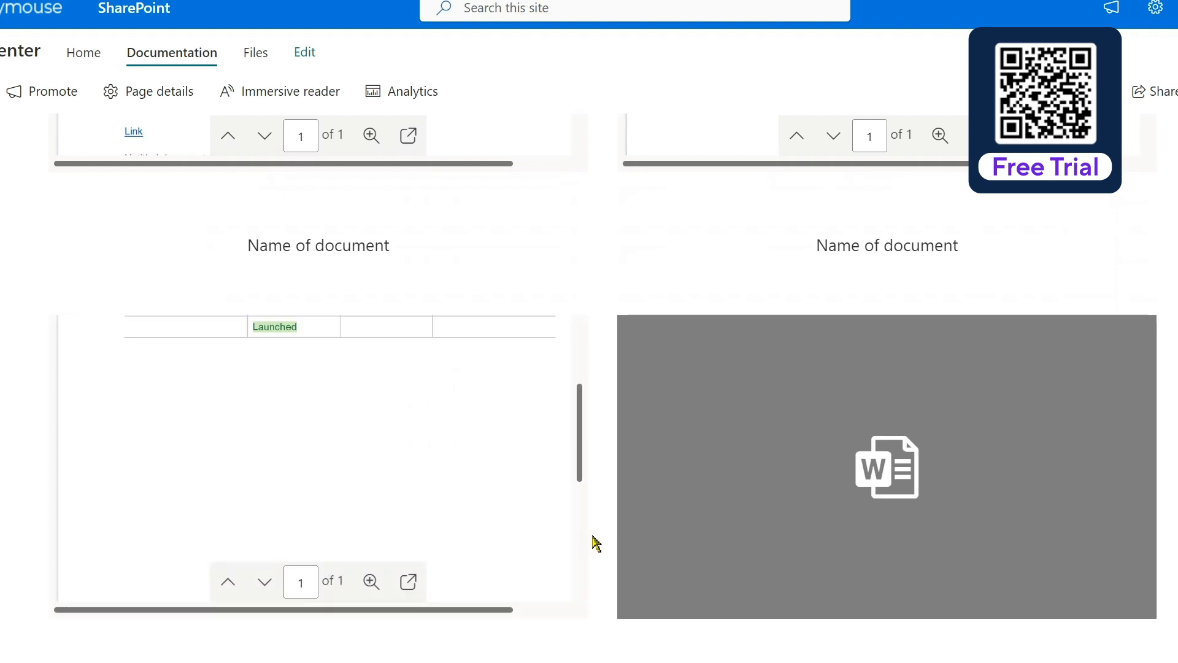
{"action": "scroll", "coordinate": [613, 647], "scroll_direction": "down", "scroll_amount": 3}
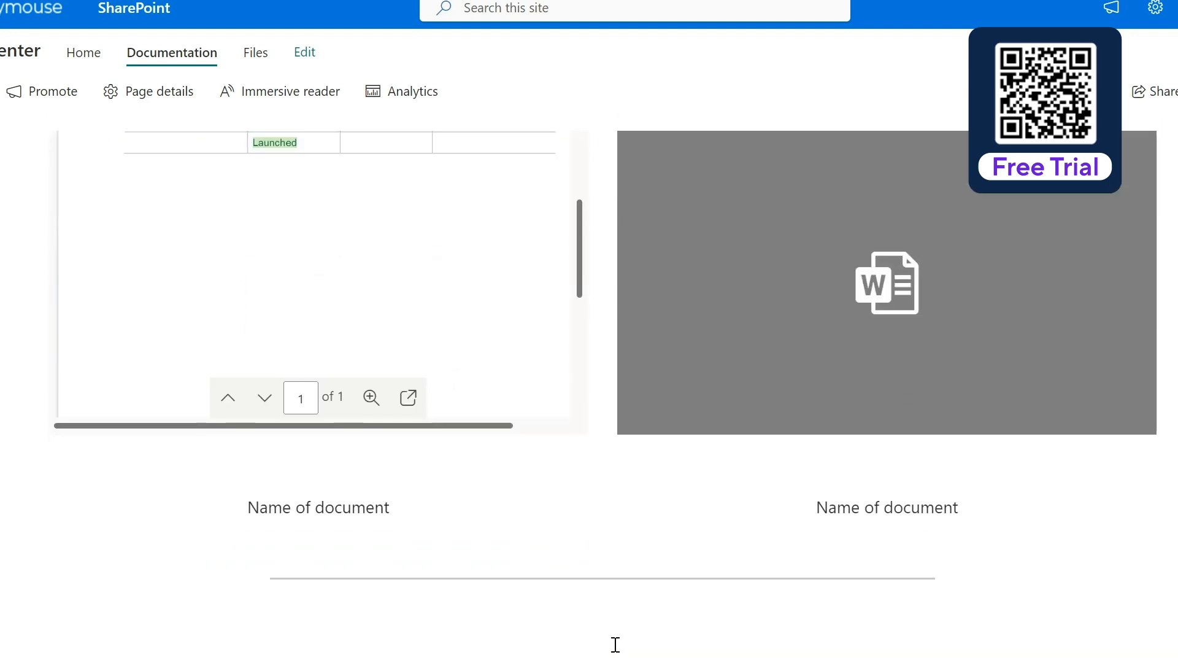
{"action": "scroll", "coordinate": [560, 598], "scroll_direction": "down", "scroll_amount": 3}
{"action": "scroll", "coordinate": [562, 595], "scroll_direction": "up", "scroll_amount": 10}
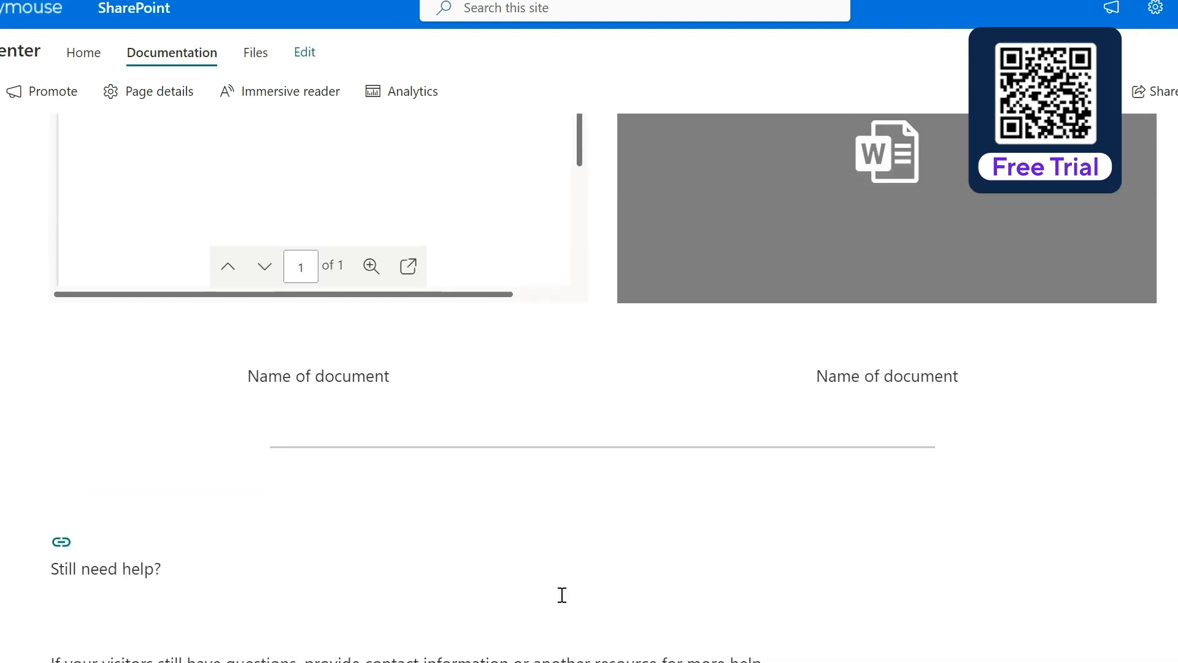
{"action": "scroll", "coordinate": [561, 595], "scroll_direction": "up", "scroll_amount": 6}
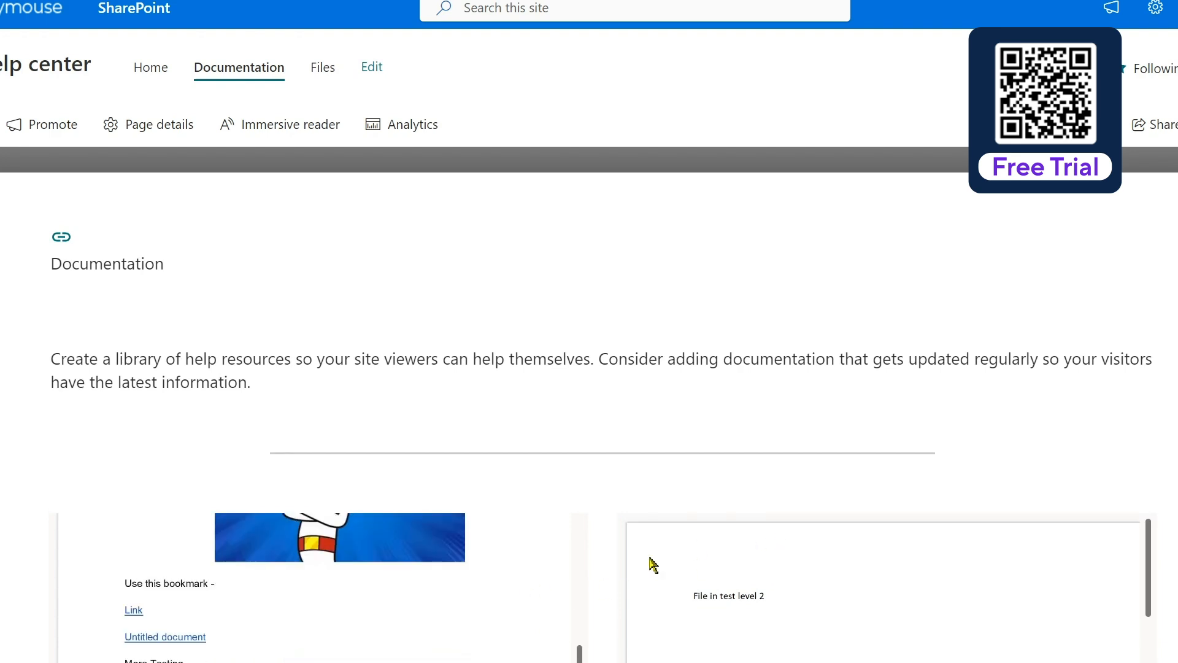
{"action": "scroll", "coordinate": [611, 555], "scroll_direction": "down", "scroll_amount": 2}
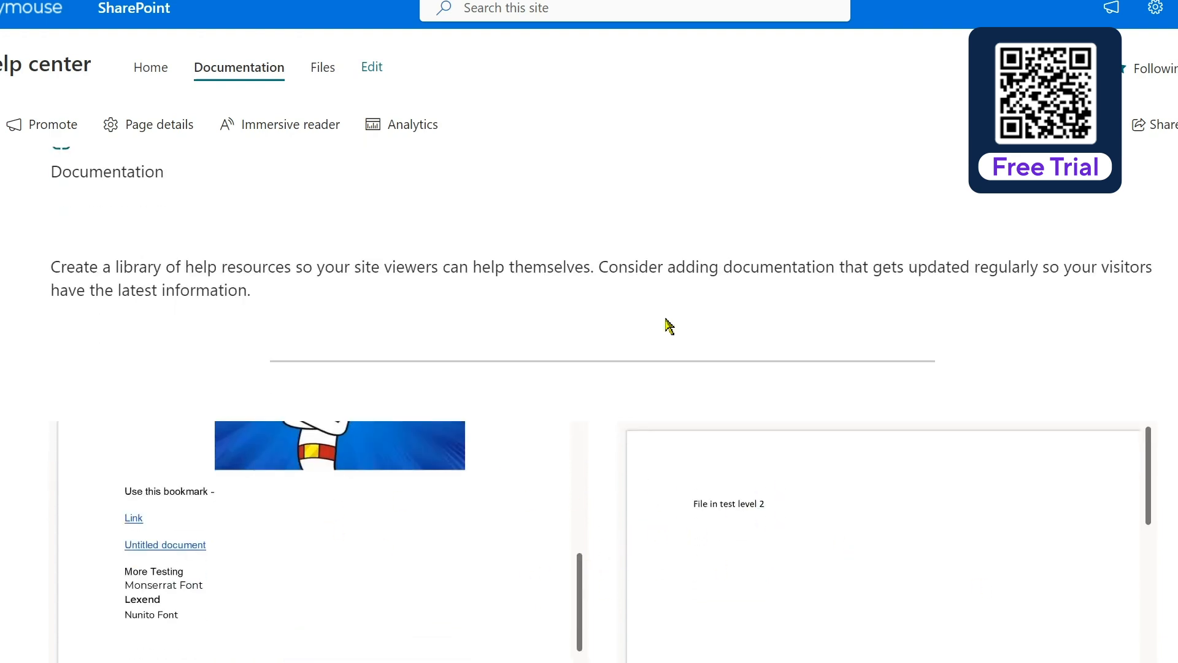
Review the Files page's Website link, image and map, then return to Home
{"action": "left_click", "coordinate": [320, 67]}
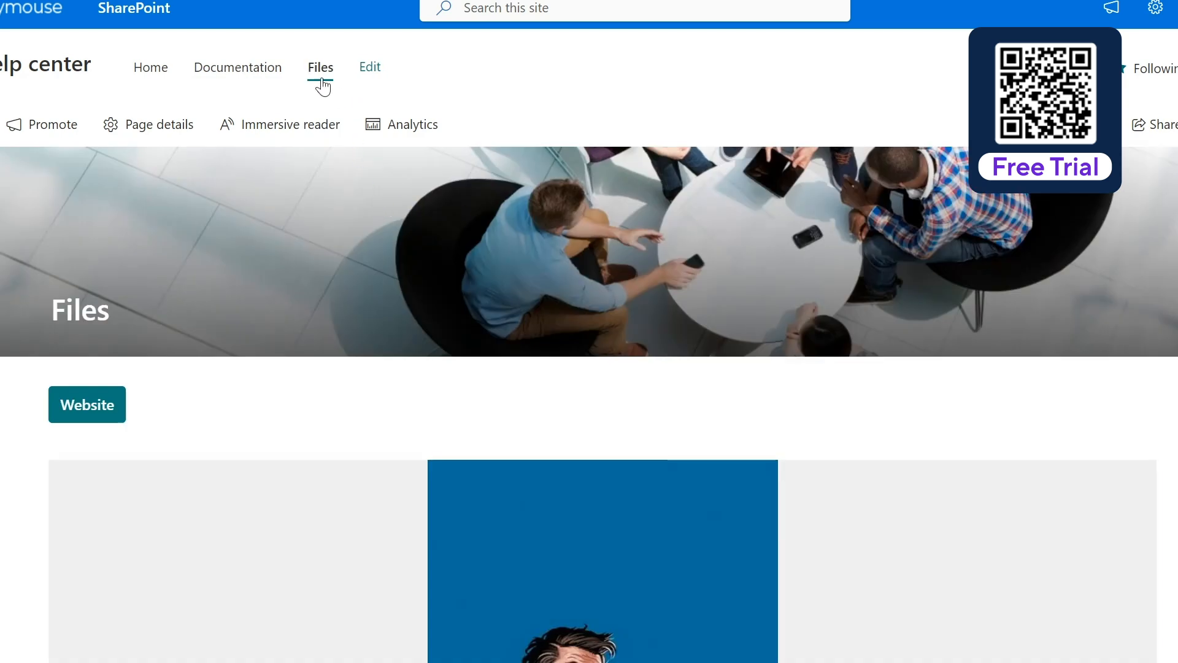
{"action": "scroll", "coordinate": [580, 436], "scroll_direction": "down", "scroll_amount": 8}
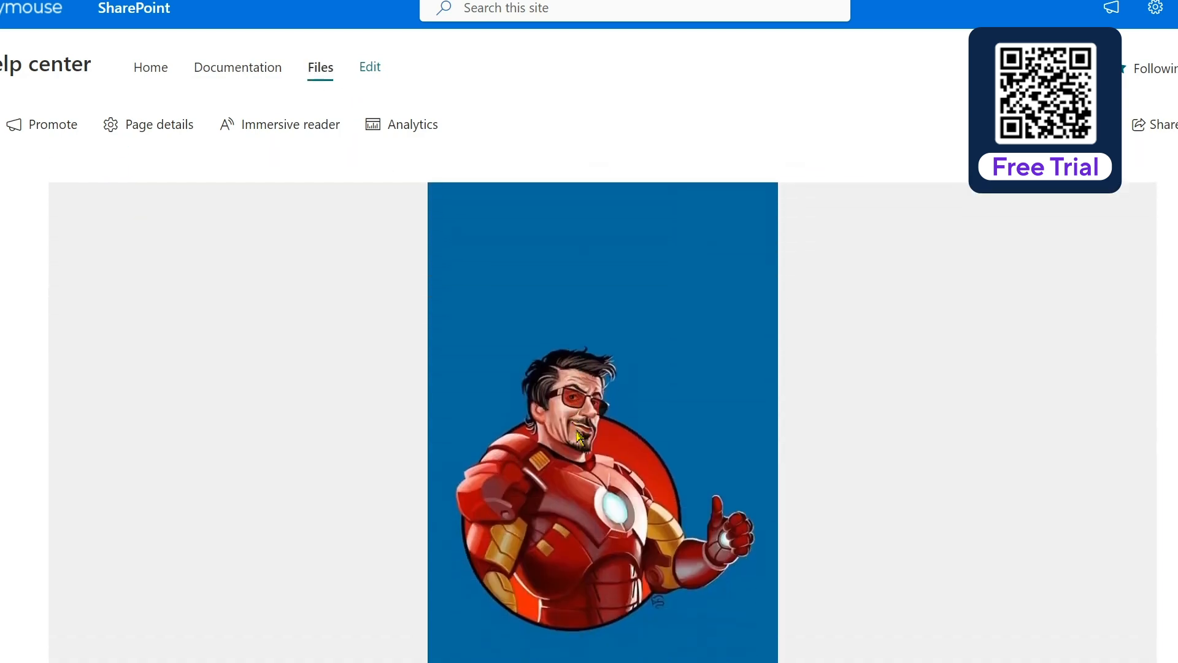
{"action": "scroll", "coordinate": [579, 437], "scroll_direction": "down", "scroll_amount": 8}
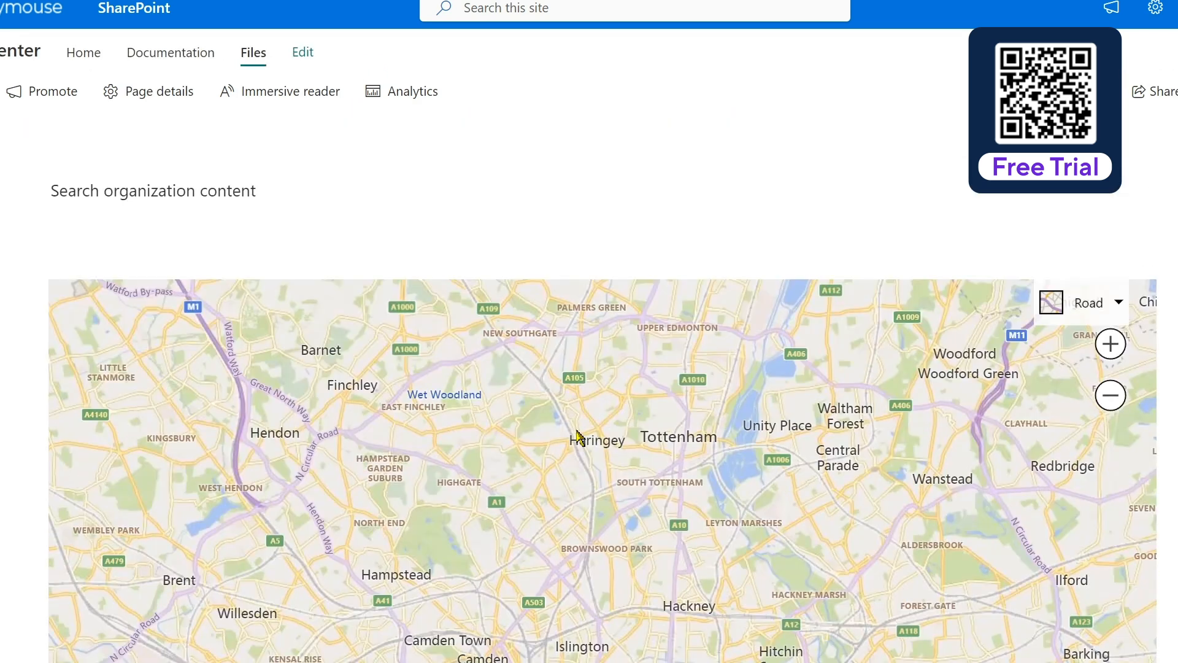
{"action": "scroll", "coordinate": [580, 437], "scroll_direction": "up", "scroll_amount": 3}
{"action": "scroll", "coordinate": [579, 437], "scroll_direction": "up", "scroll_amount": 10}
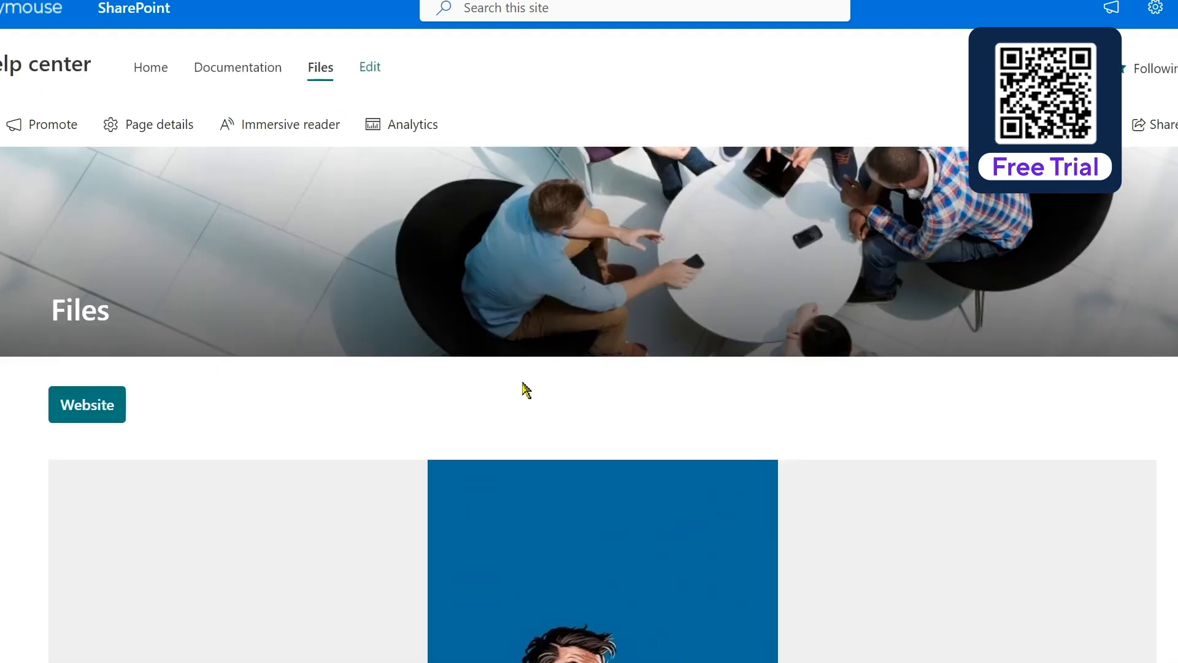
{"action": "left_click", "coordinate": [155, 69]}
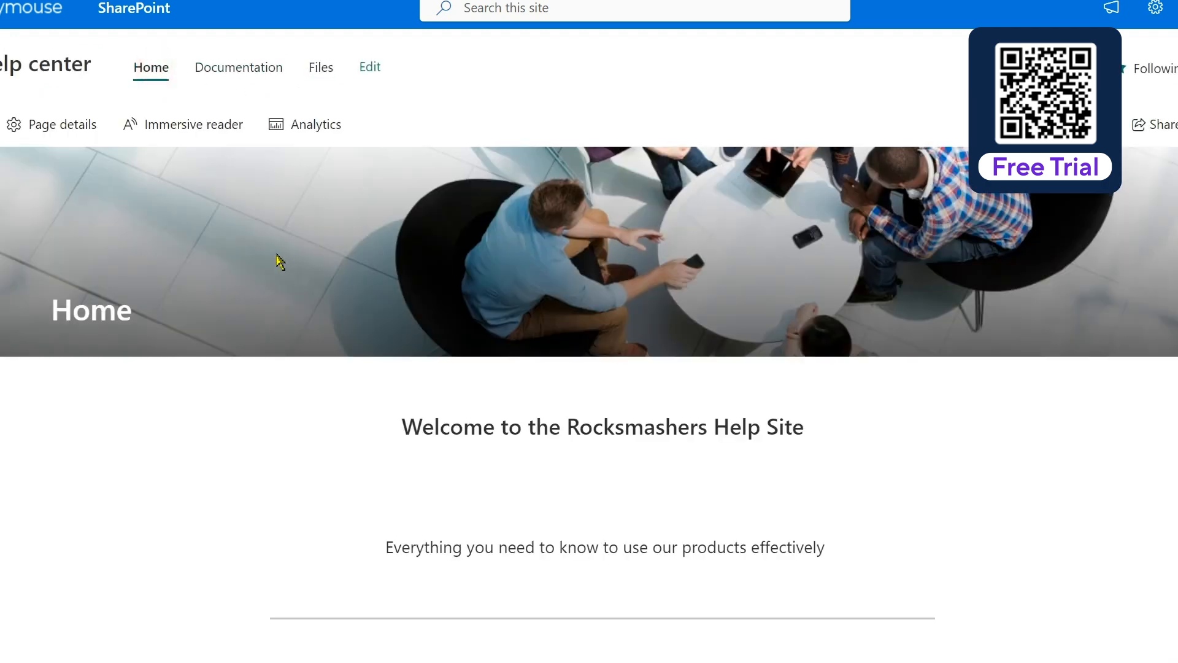